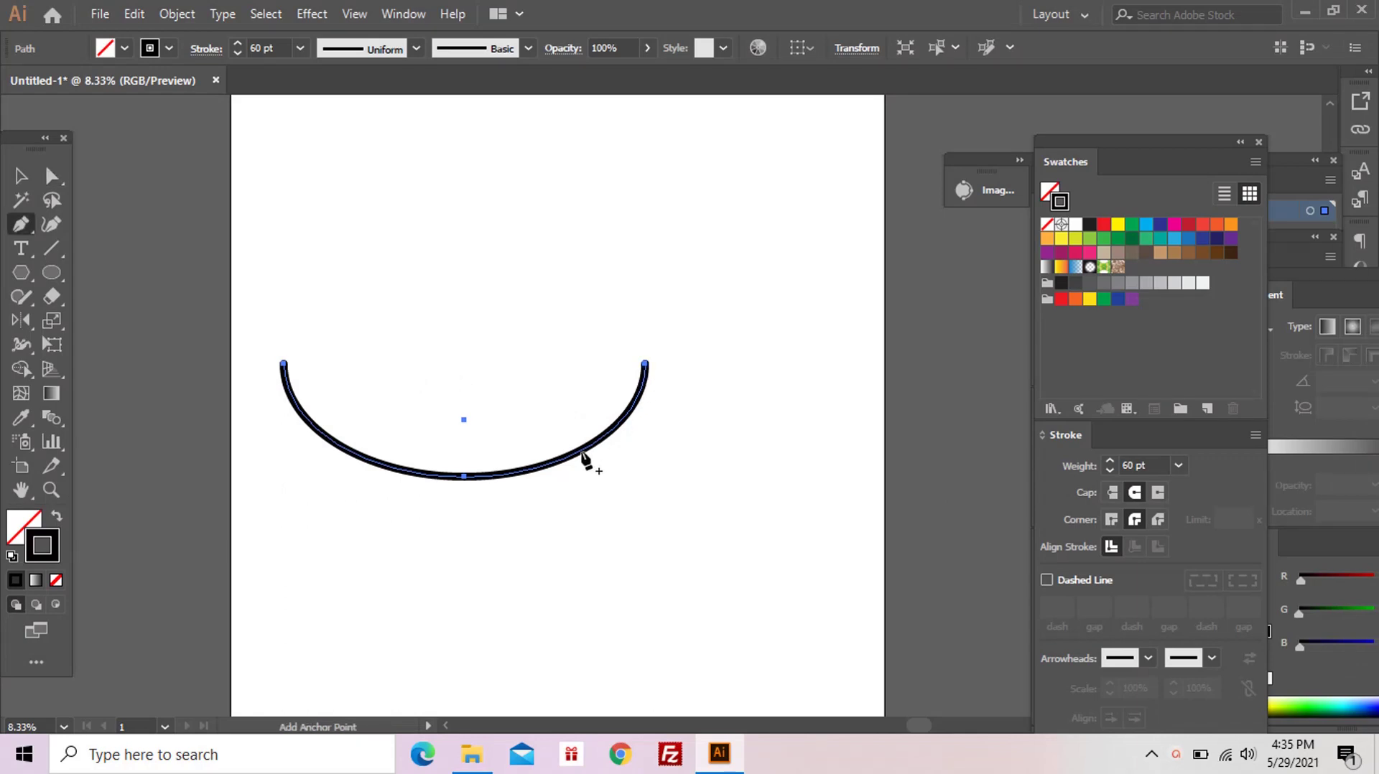
Step: Delete the arc's right end segment
key(a)
click(645, 364)
key(Delete)
click(609, 442)
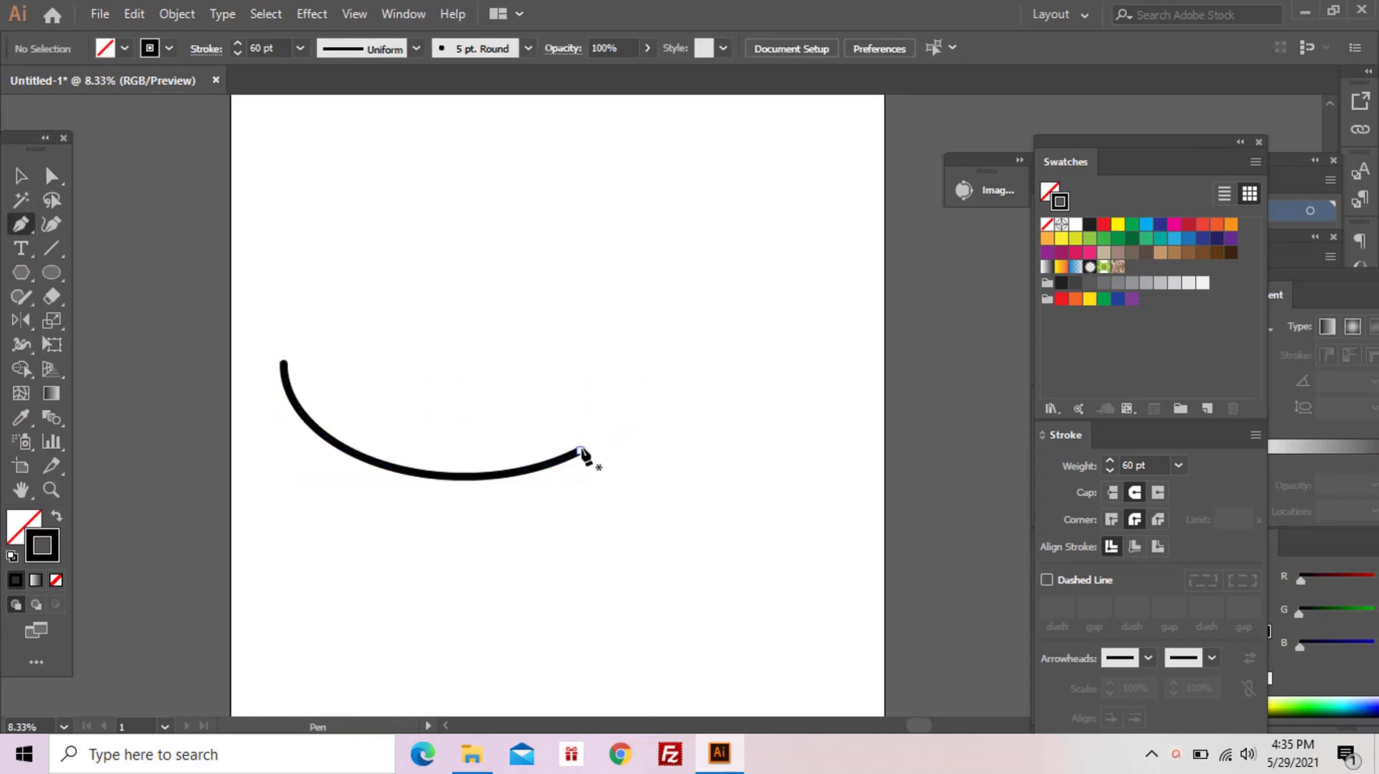
Step: Close the blade with a vertical back edge and a level, straight top edge
click(582, 451)
click(583, 353)
click(282, 362)
key(a)
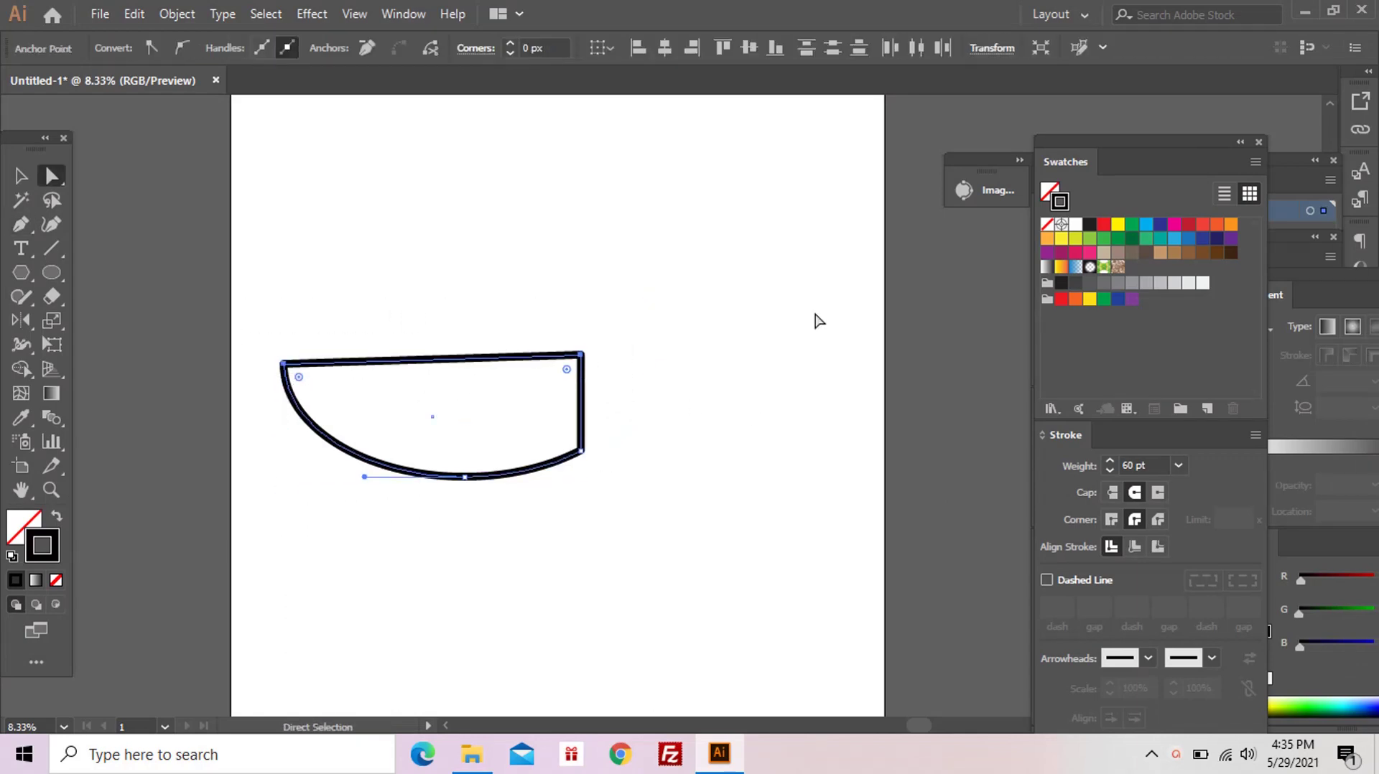
click(731, 56)
click(649, 357)
Step: Draw a rounded-corner rectangle for the handle and stretch it to the right
key(m)
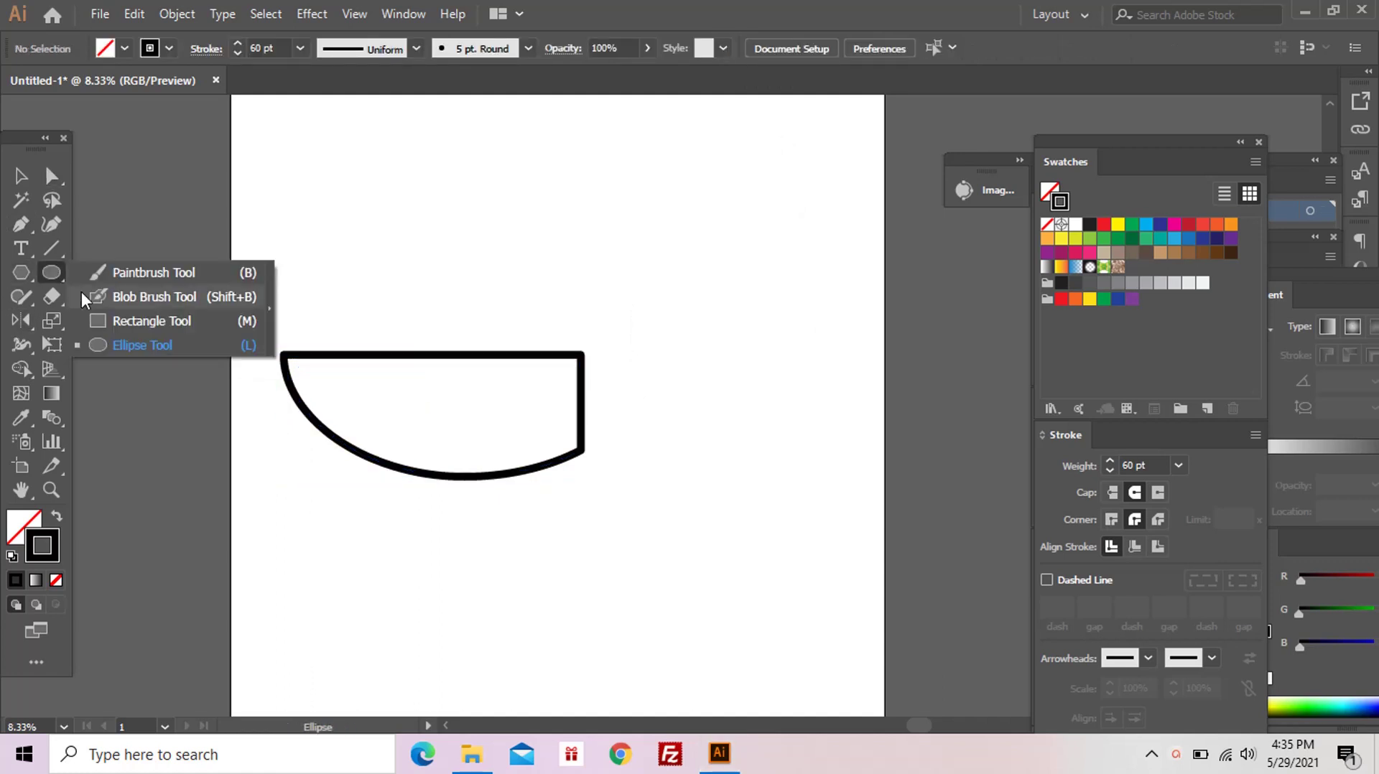
key(a)
drag(743, 410, 728, 388)
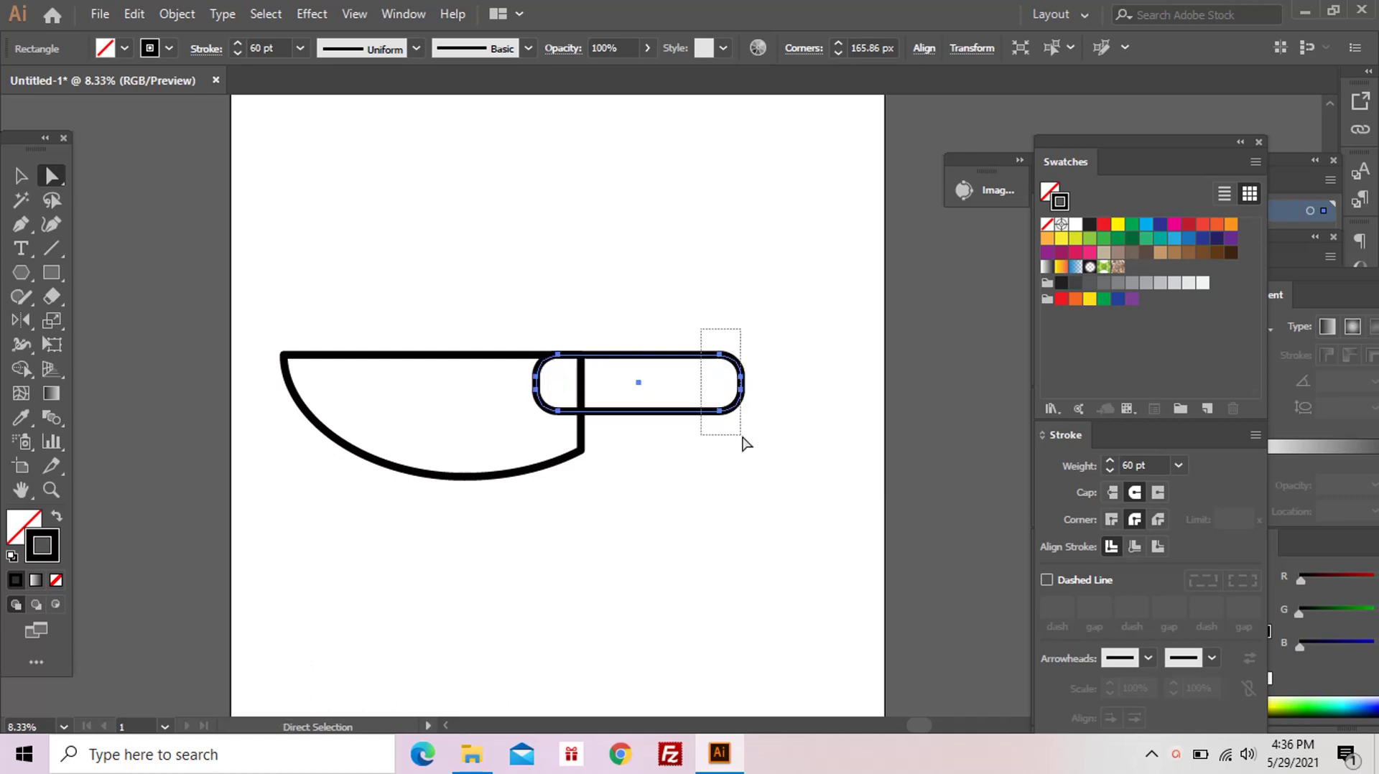
mouse_move(701, 329)
mouse_down()
mouse_move(741, 438)
mouse_move(778, 420)
mouse_up()
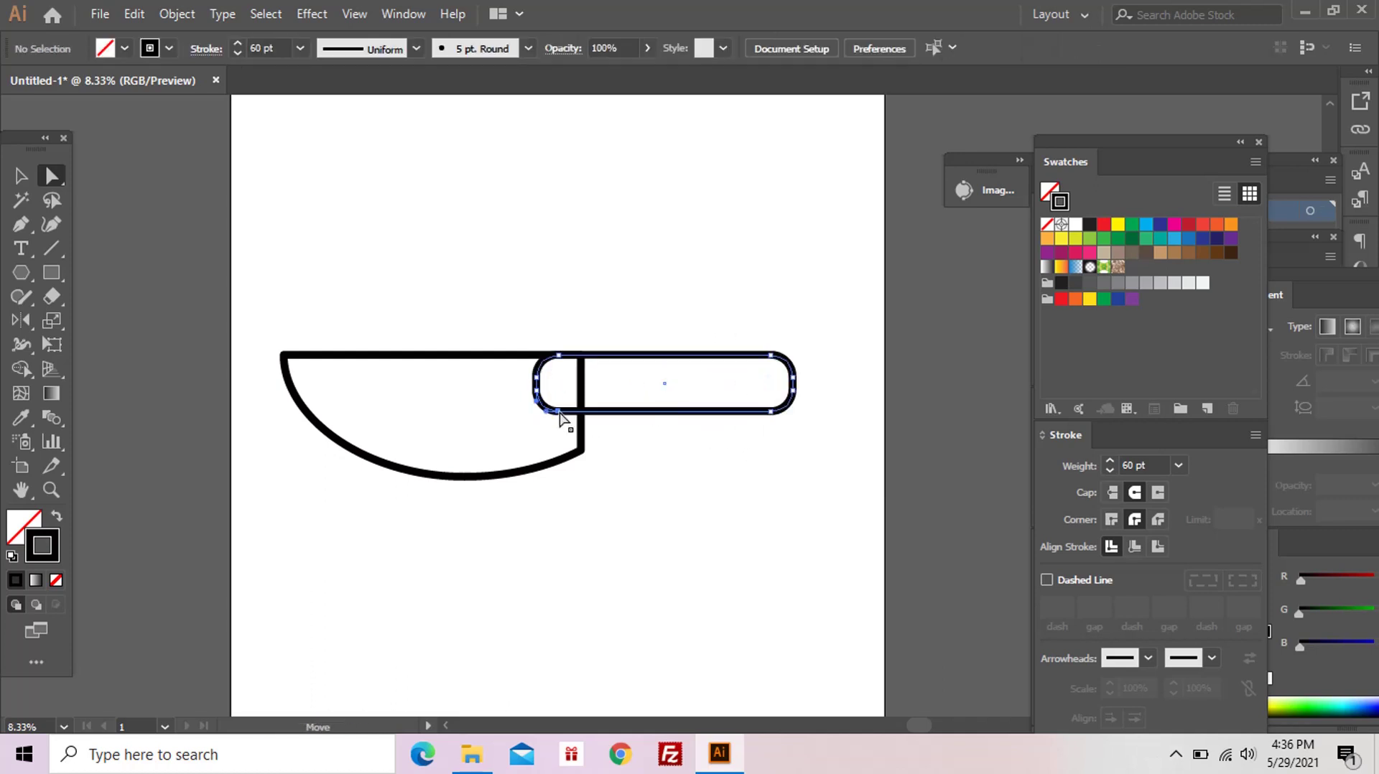
click(537, 393)
Step: Delete the handle's left rounded end and attach its open ends to the blade's back
key(Delete)
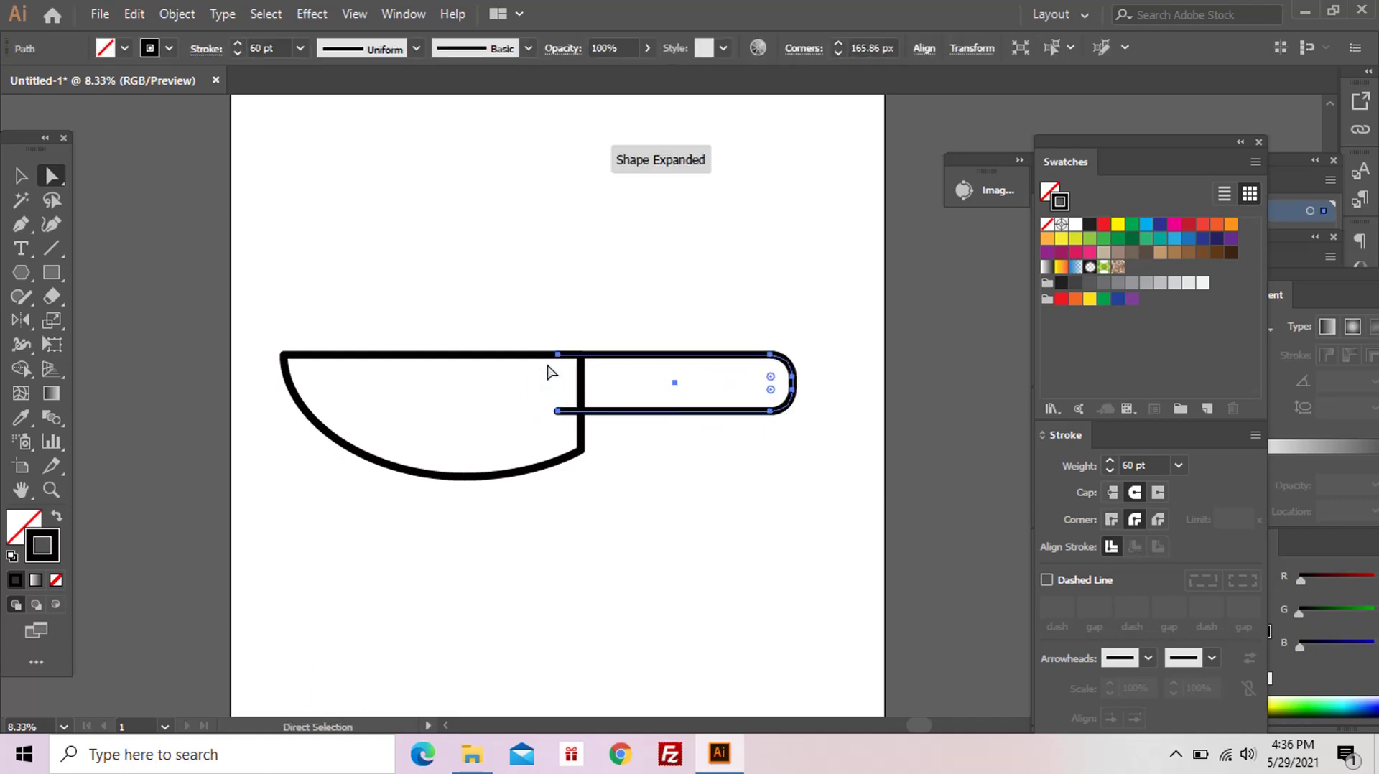
key(v)
click(560, 411)
click(558, 415)
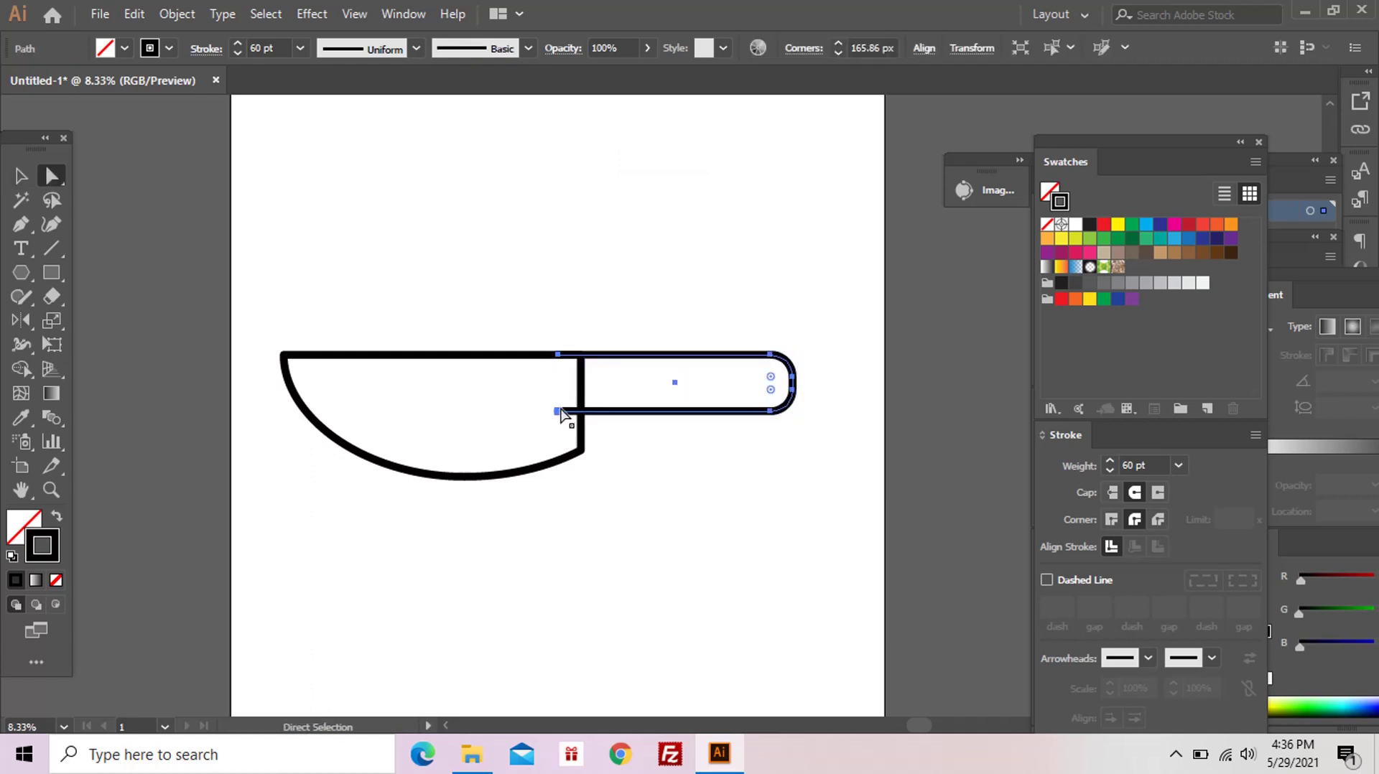
drag(563, 411, 583, 410)
click(642, 450)
scroll(641, 450, down, 1)
Step: Draw a large ellipse covering the knife handle
scroll(612, 436, up, 1)
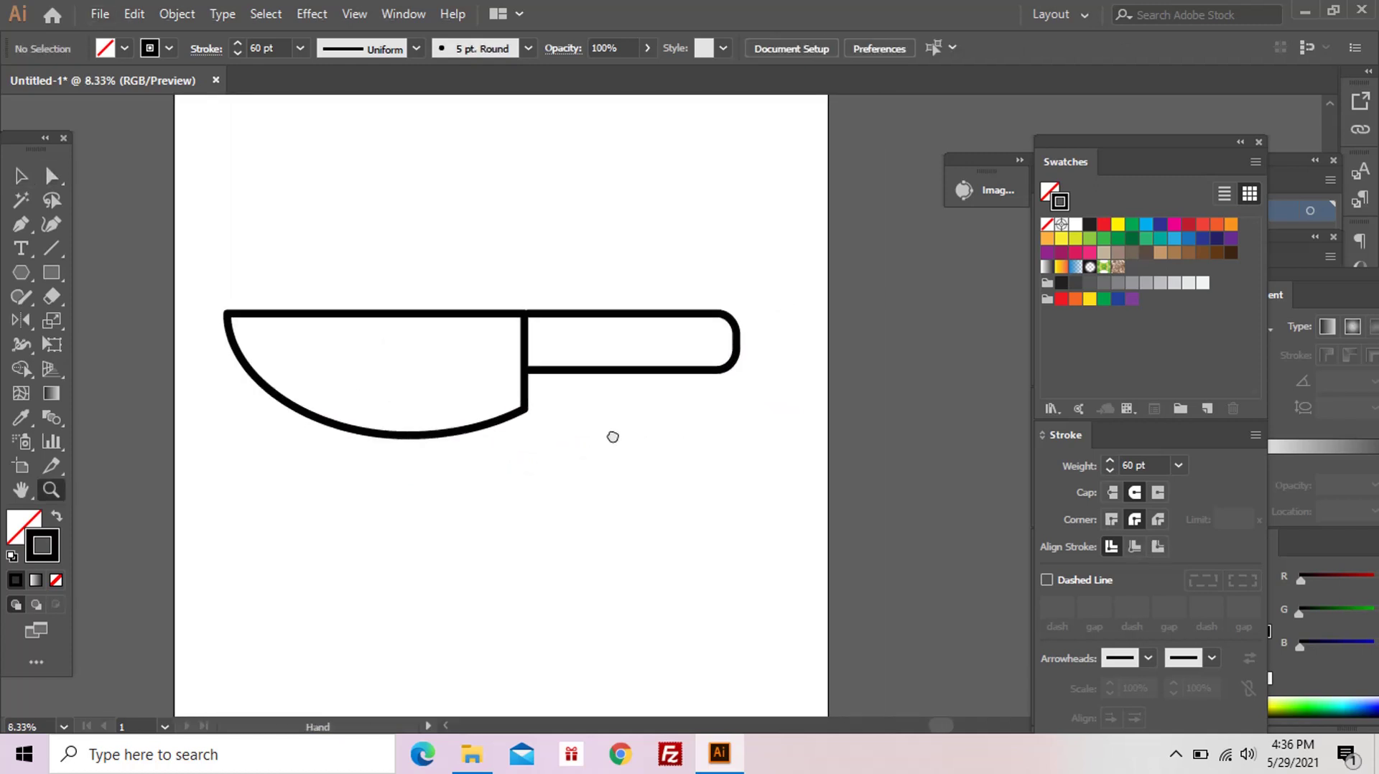
drag(51, 273, 107, 345)
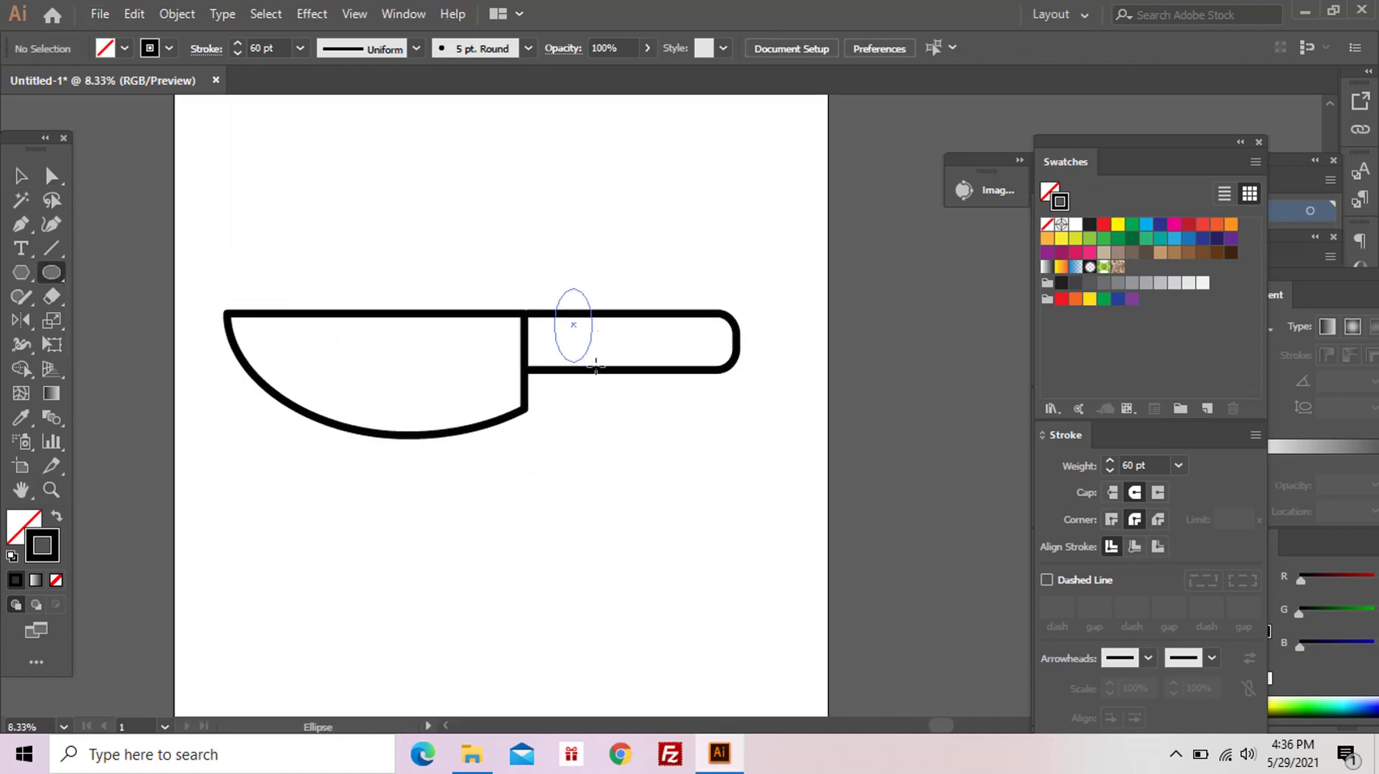
drag(716, 410, 716, 412)
key(v)
drag(635, 283, 632, 278)
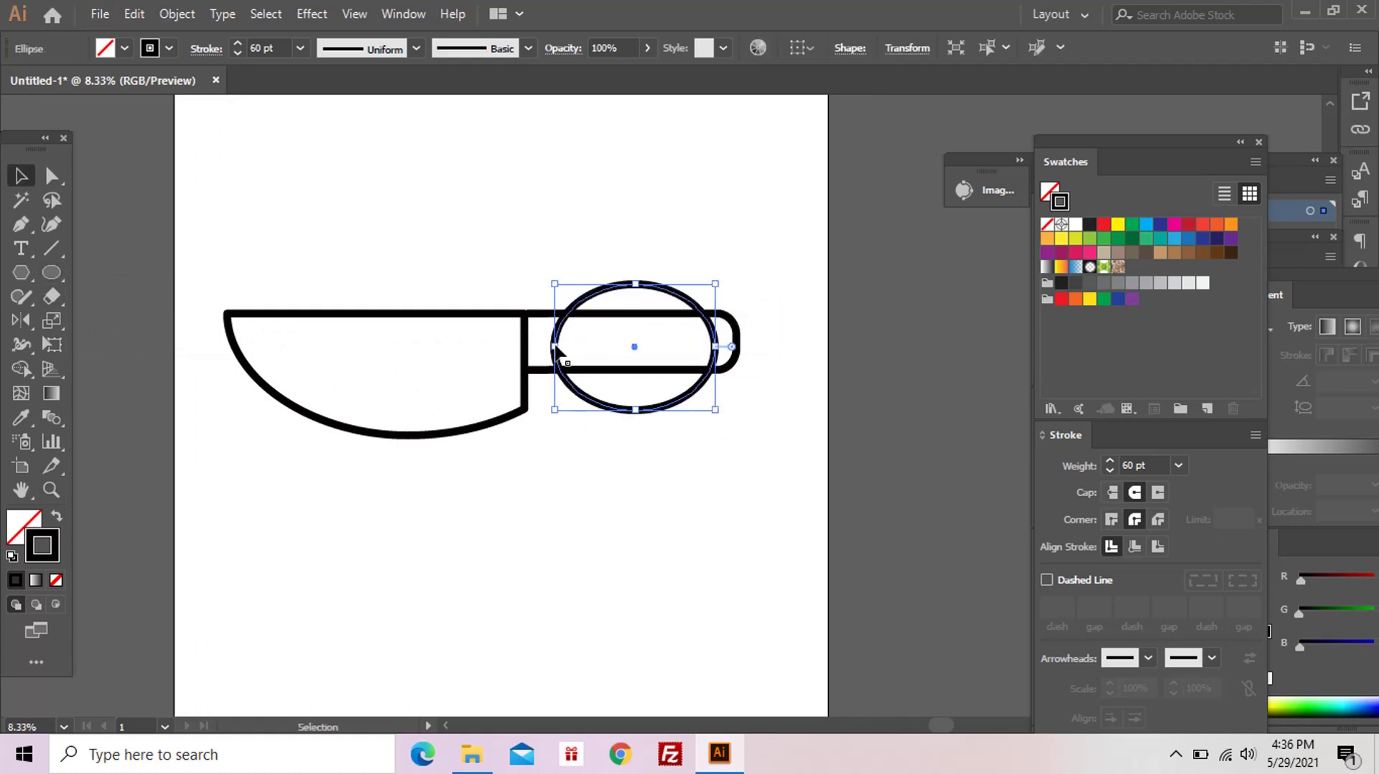
drag(557, 348, 544, 347)
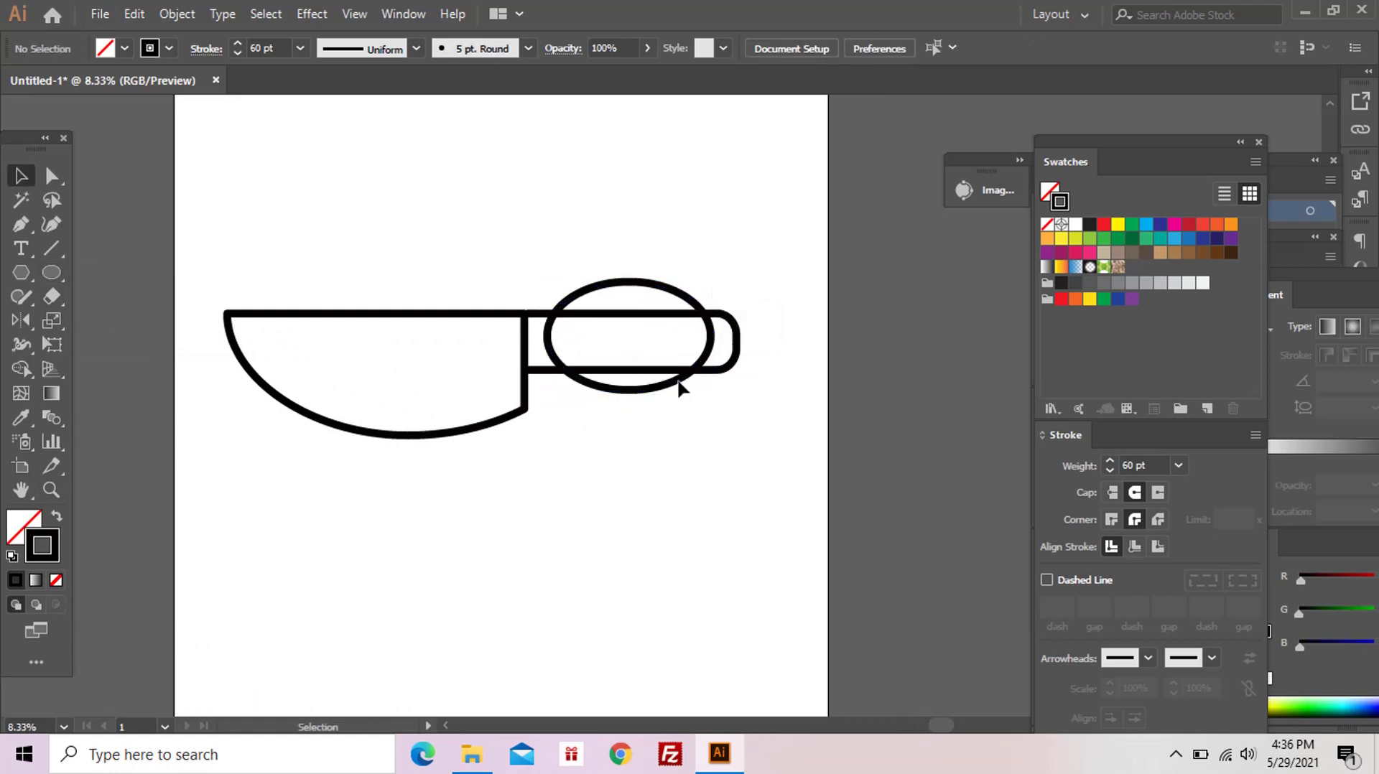
Step: Copy the ellipse below the handle, then tilt and shrink it
drag(683, 388, 689, 492)
mouse_move(545, 503)
mouse_down()
mouse_move(576, 510)
mouse_move(619, 436)
mouse_up()
click(666, 454)
click(680, 430)
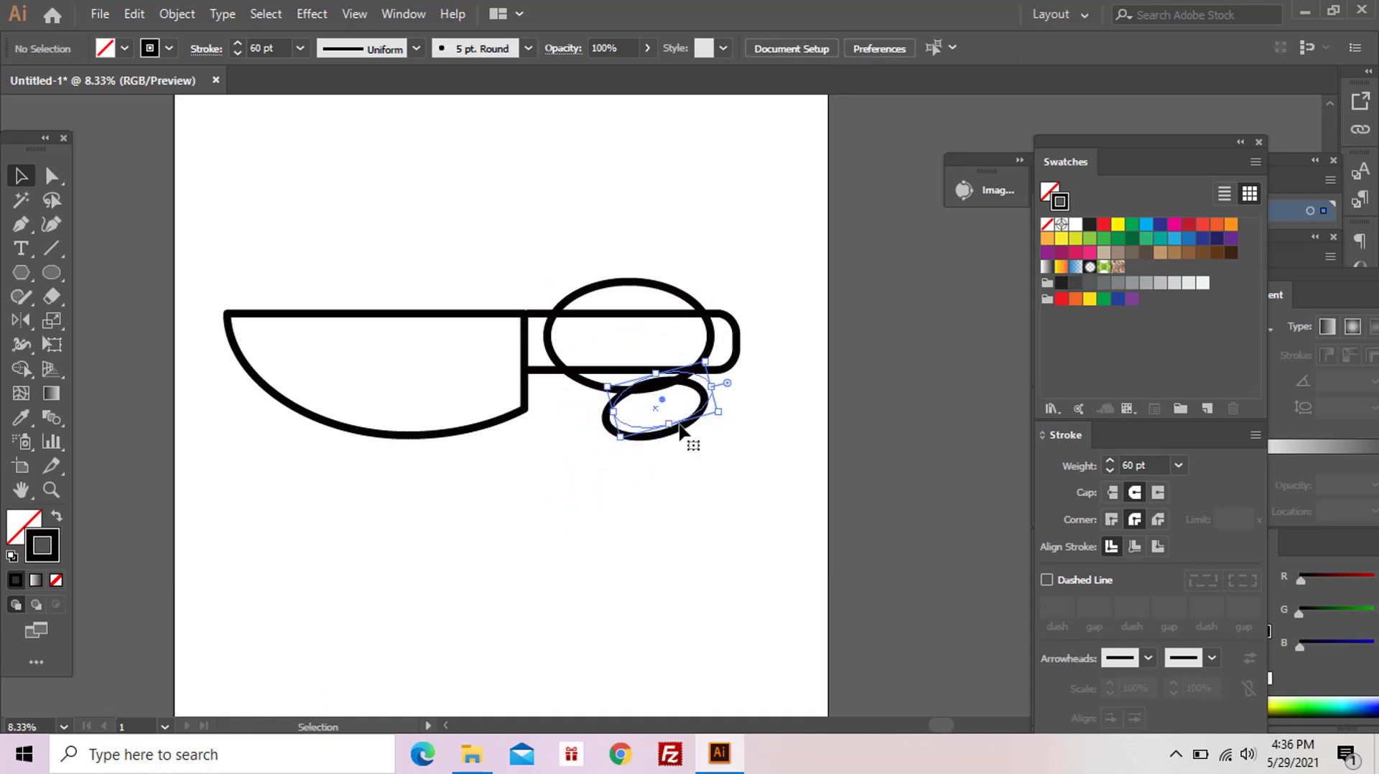
Step: Remove the handle's top edge and leftover stub inside the large ellipse
click(659, 394)
click(606, 299)
ctrl+click(606, 299)
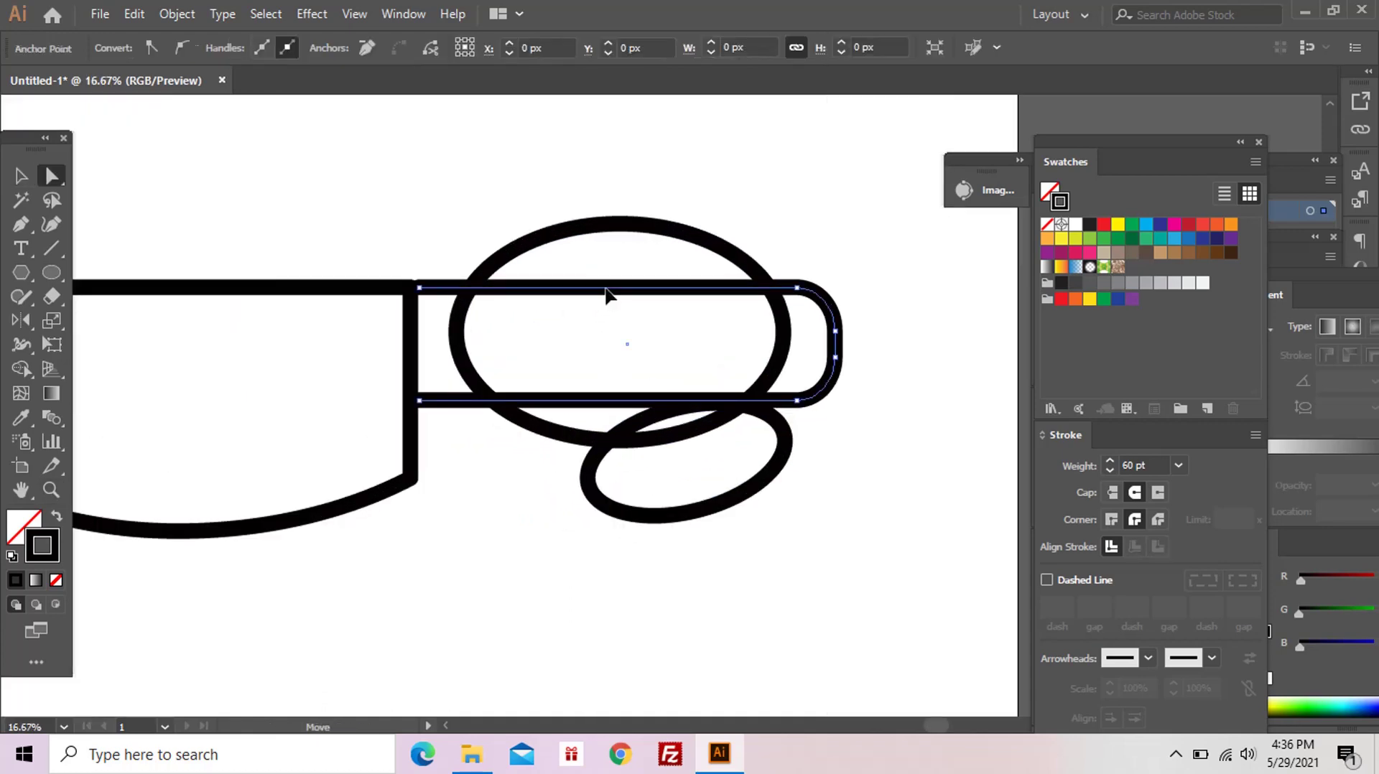
key(p)
click(495, 288)
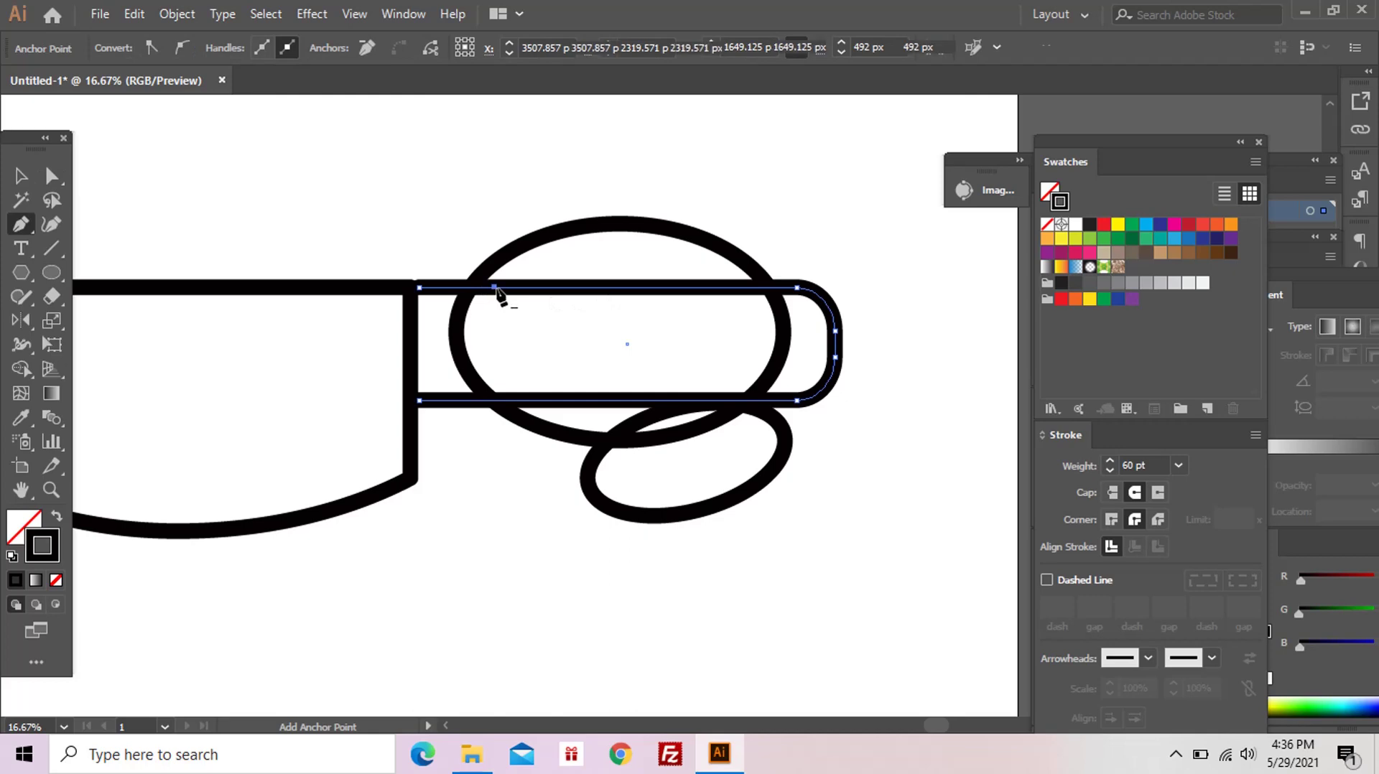
key(a)
click(665, 288)
key(Delete)
click(581, 316)
click(742, 288)
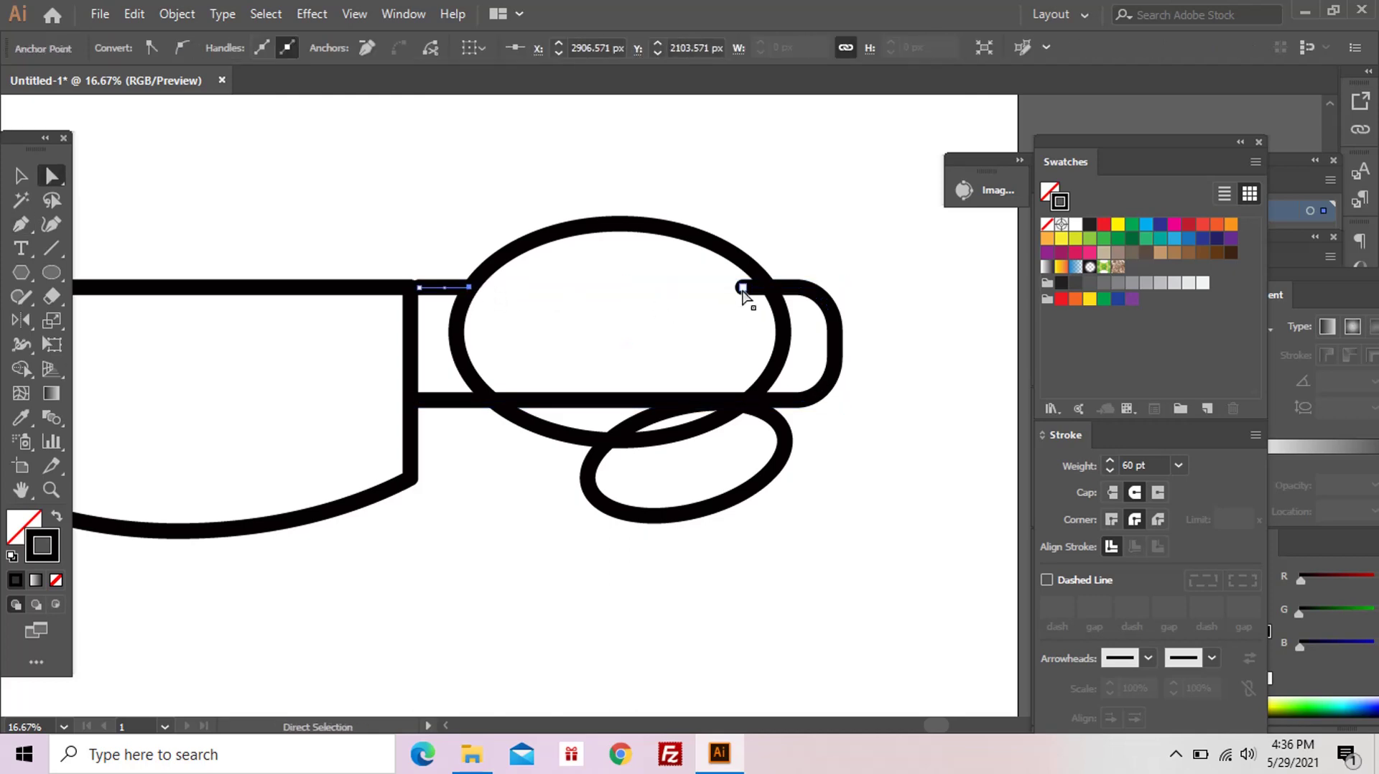
key(Delete)
Step: Remove the handle's bottom edge inside the ellipse, trimming it to meet the ellipse
key(p)
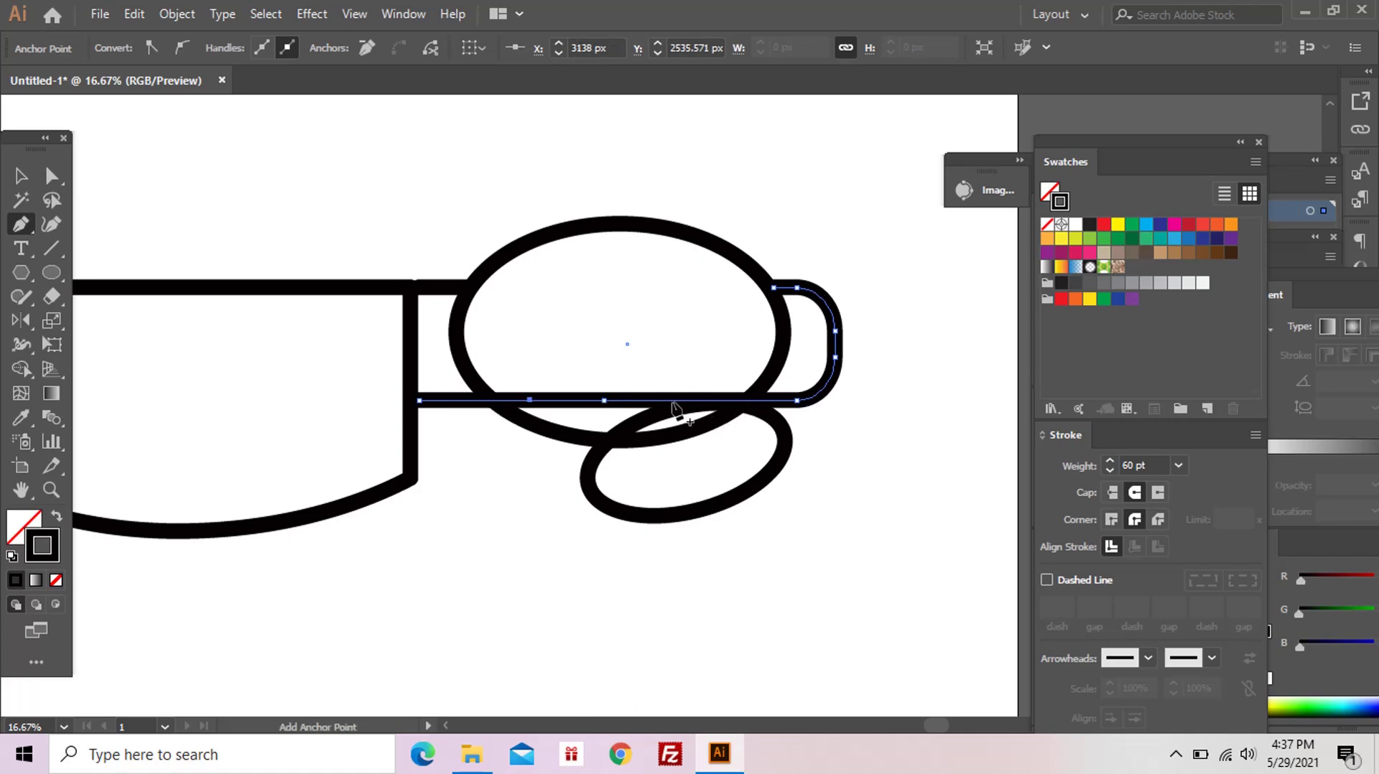
key(a)
click(605, 400)
key(Delete)
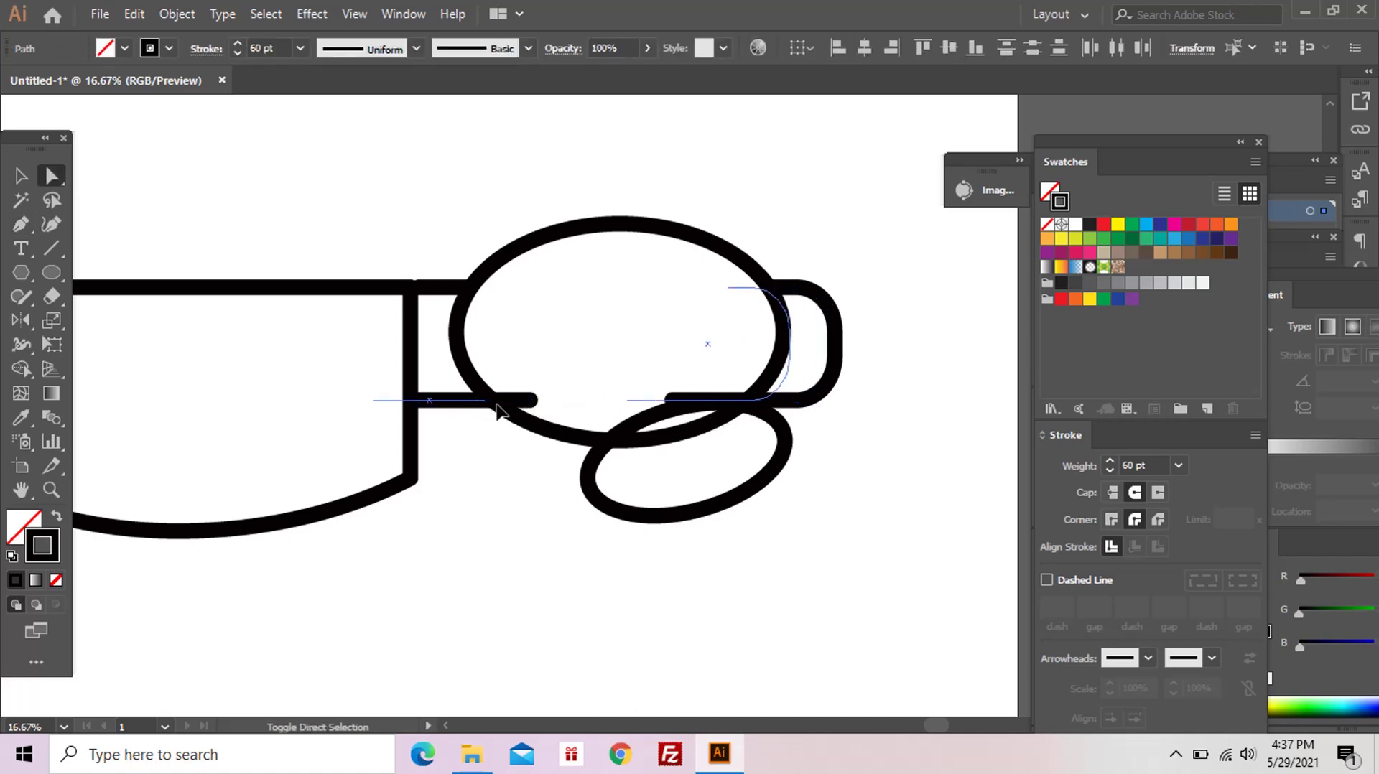
drag(530, 400, 497, 401)
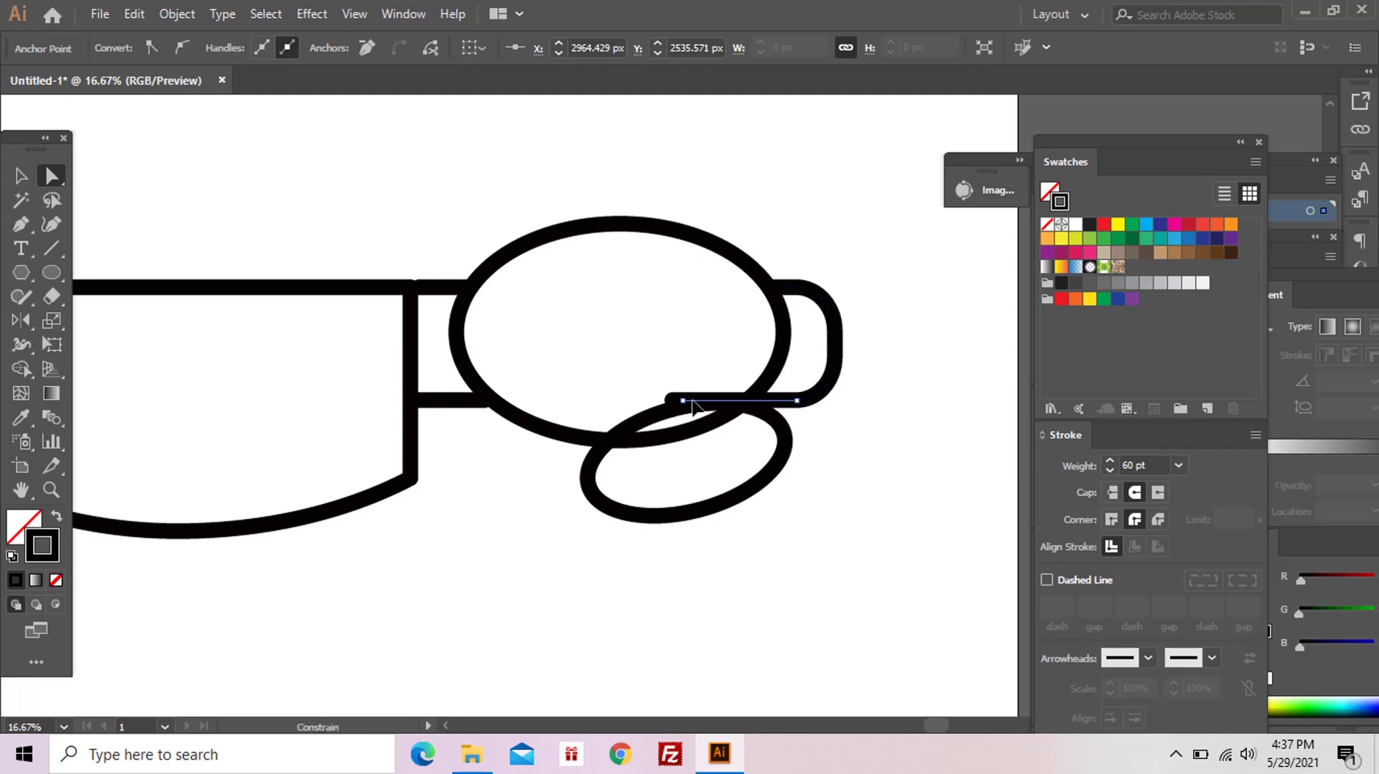
click(698, 440)
Step: Delete the large ellipse's arc overlapping the small ellipse
click(700, 430)
key(p)
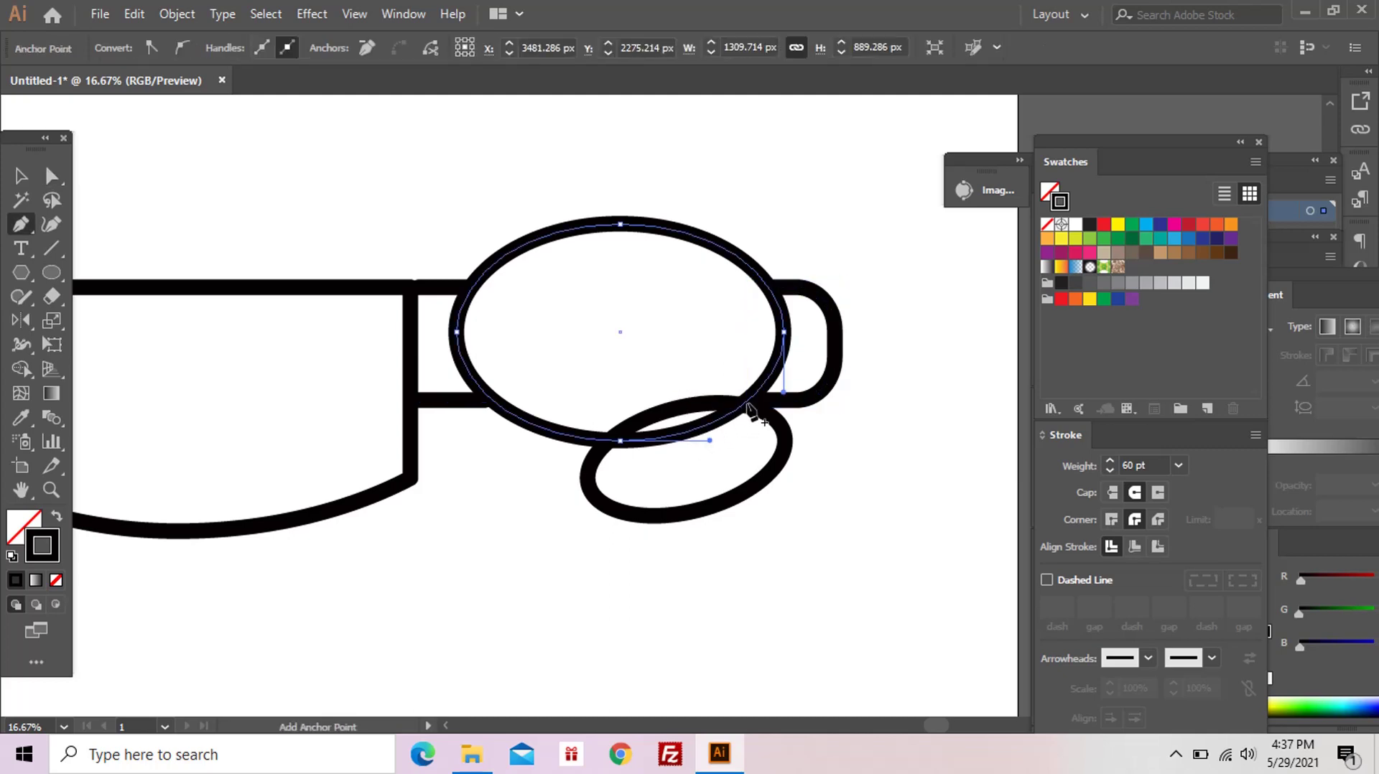
click(735, 414)
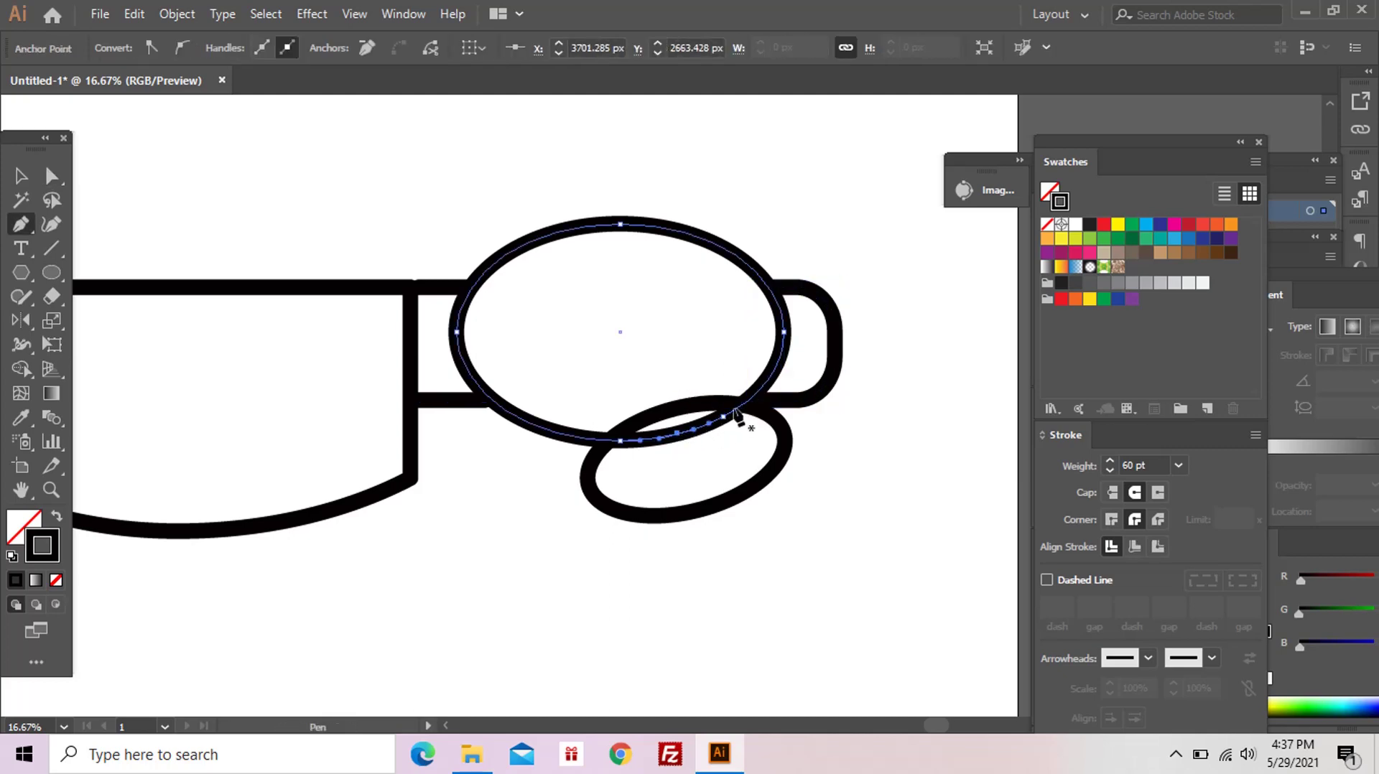
key(a)
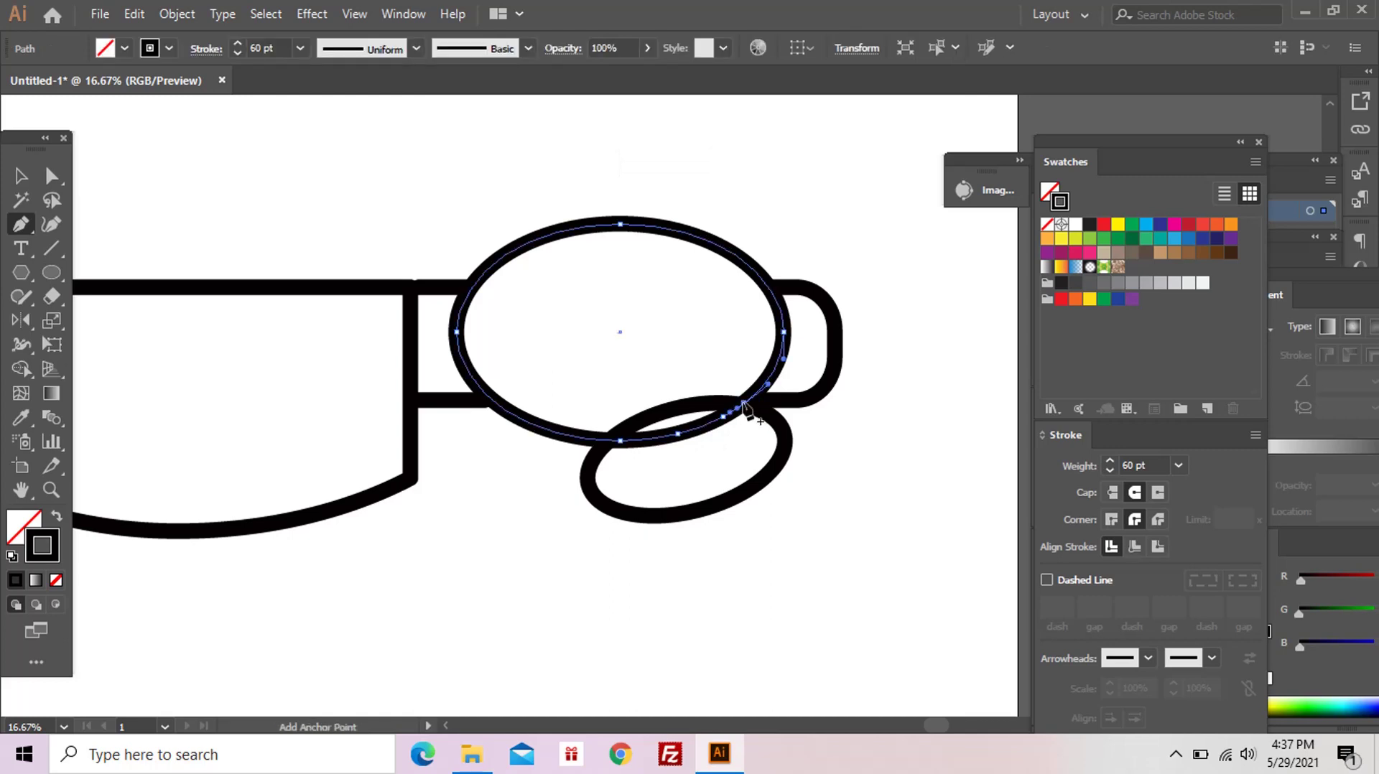
click(722, 416)
key(Delete)
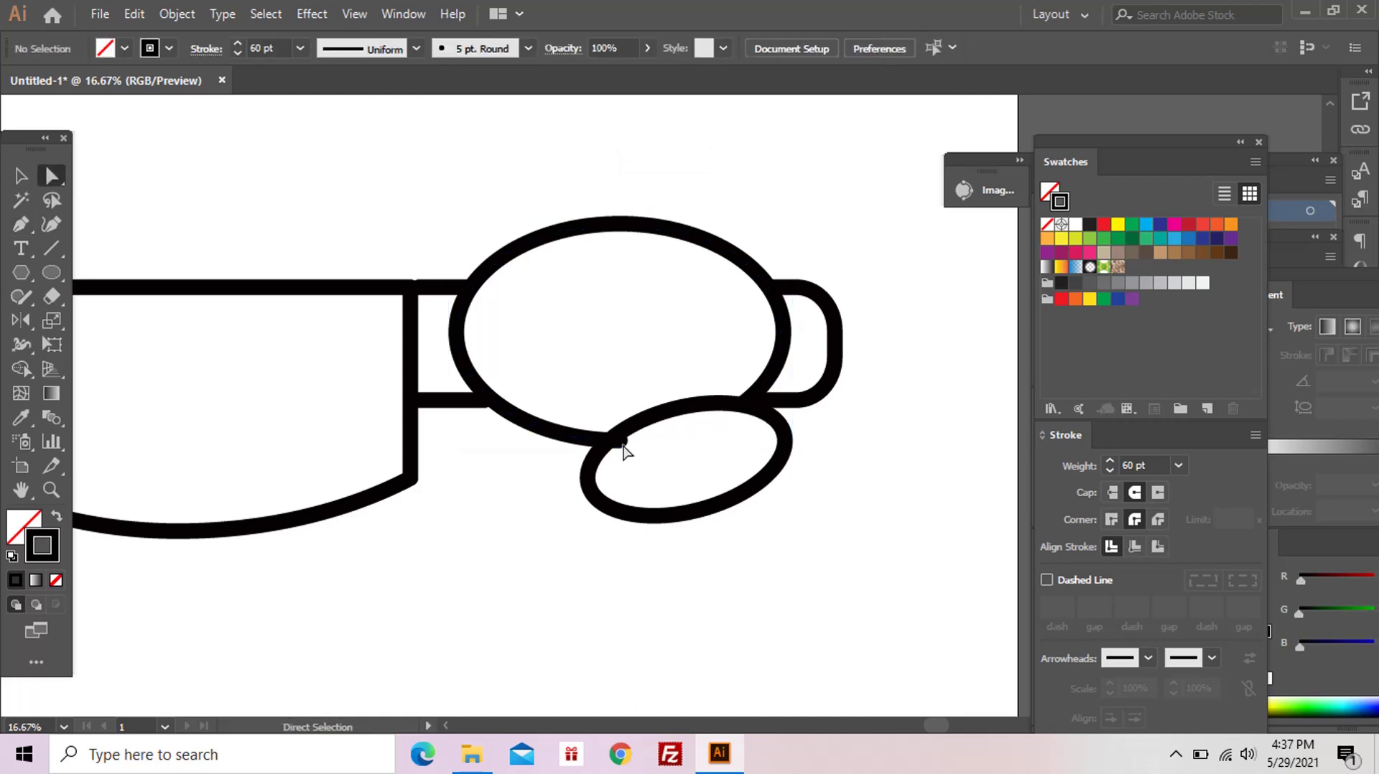
click(617, 443)
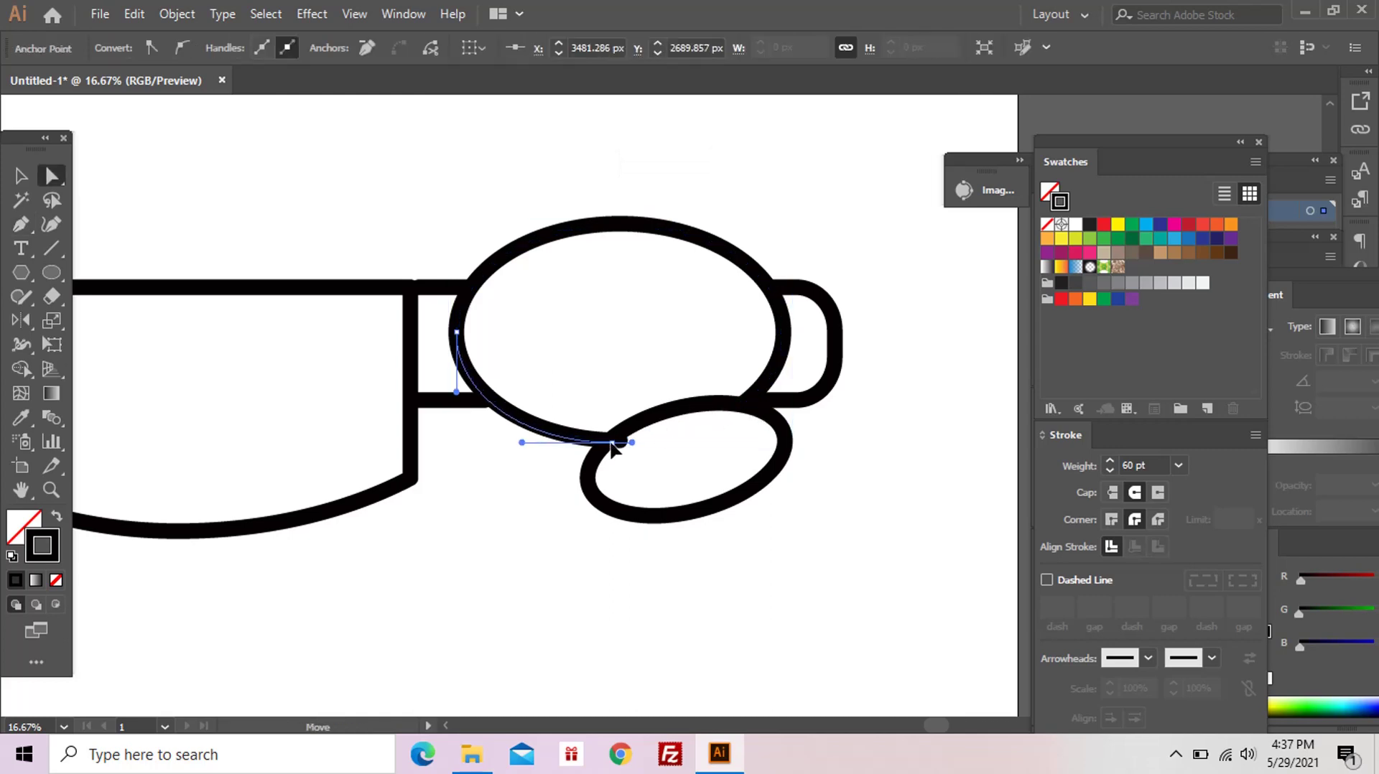
Step: Join the large ellipse's open ends with Ctrl+J and zoom out to the whole knife
click(656, 476)
key(ctrl+minus)
click(627, 390)
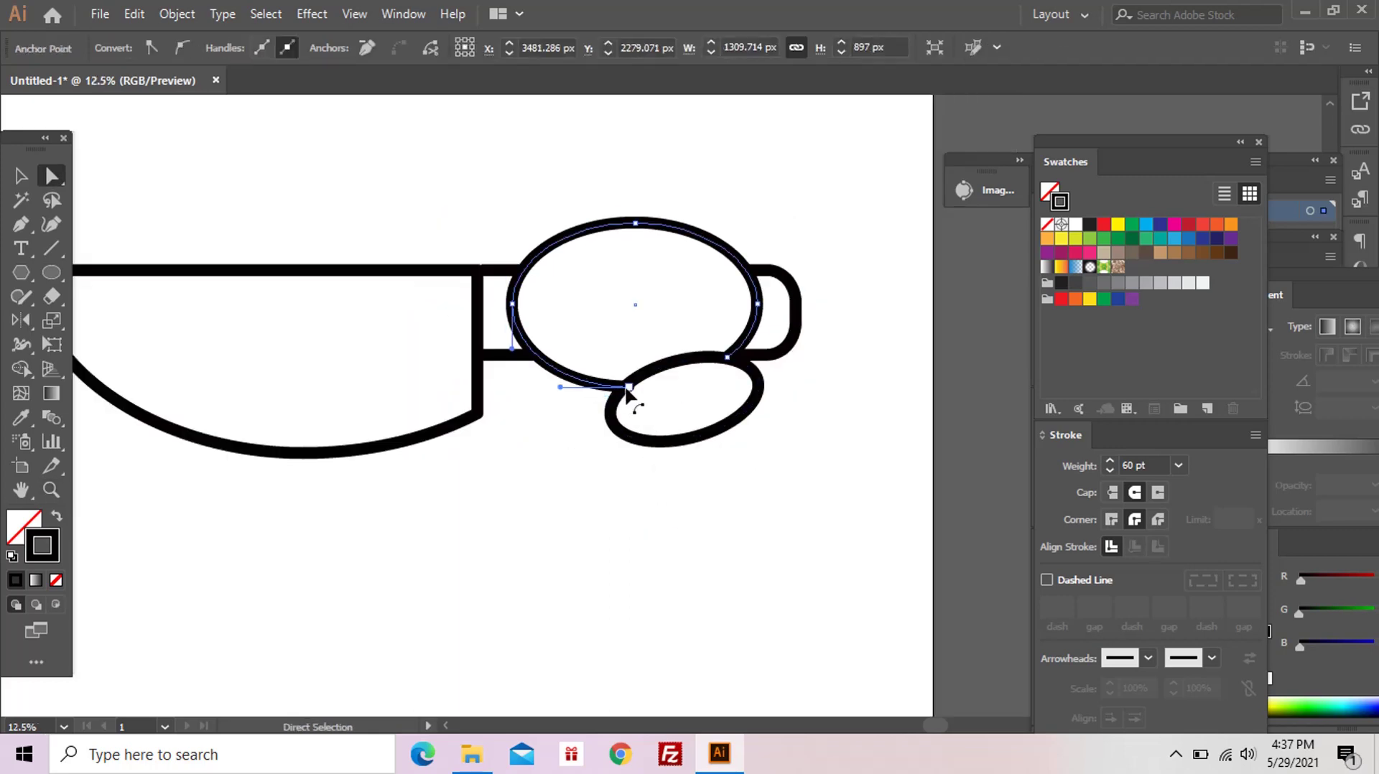
key(ctrl+j)
key(ctrl+shift+a)
key(ctrl+minus)
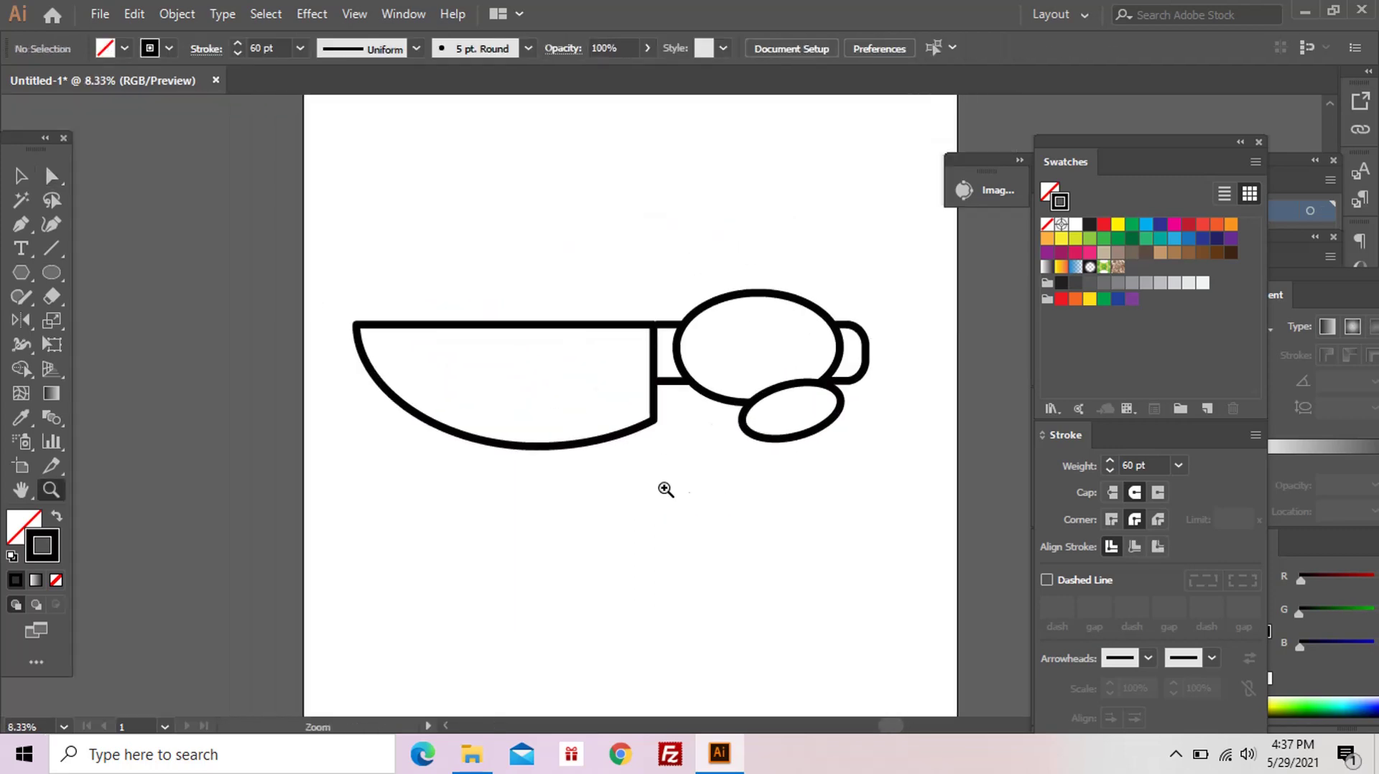
Step: Join the blade into one closed shape and make it shallower and narrower
drag(846, 392, 854, 399)
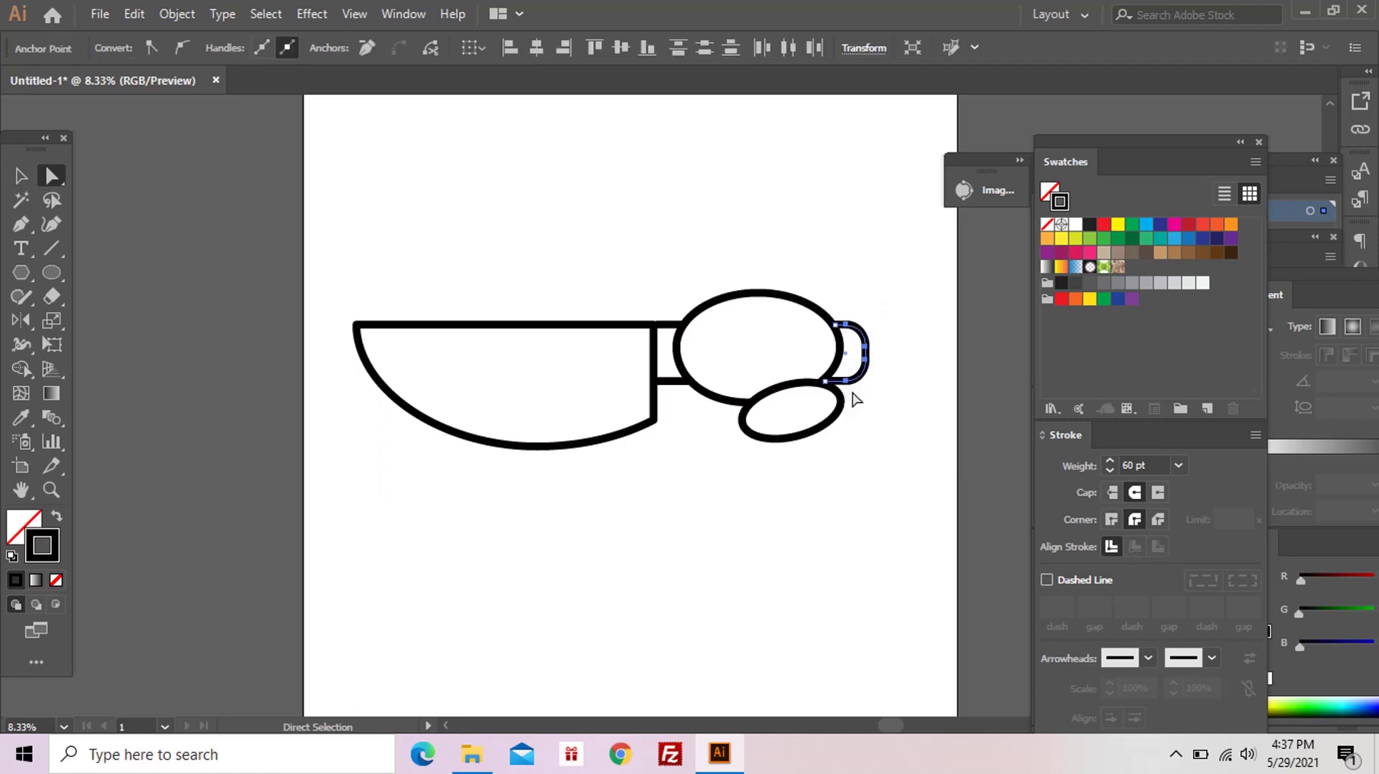
drag(338, 273, 660, 428)
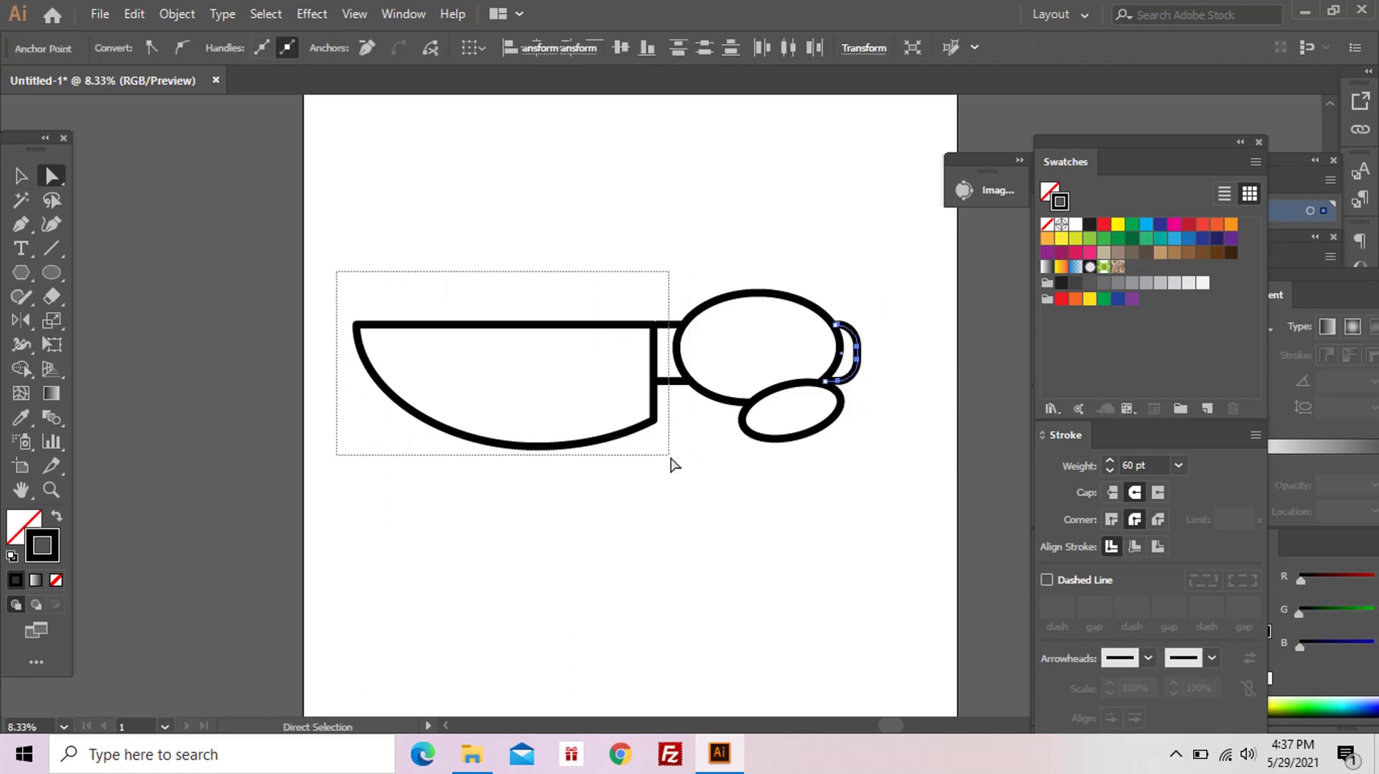
key(ctrl+j)
key(v)
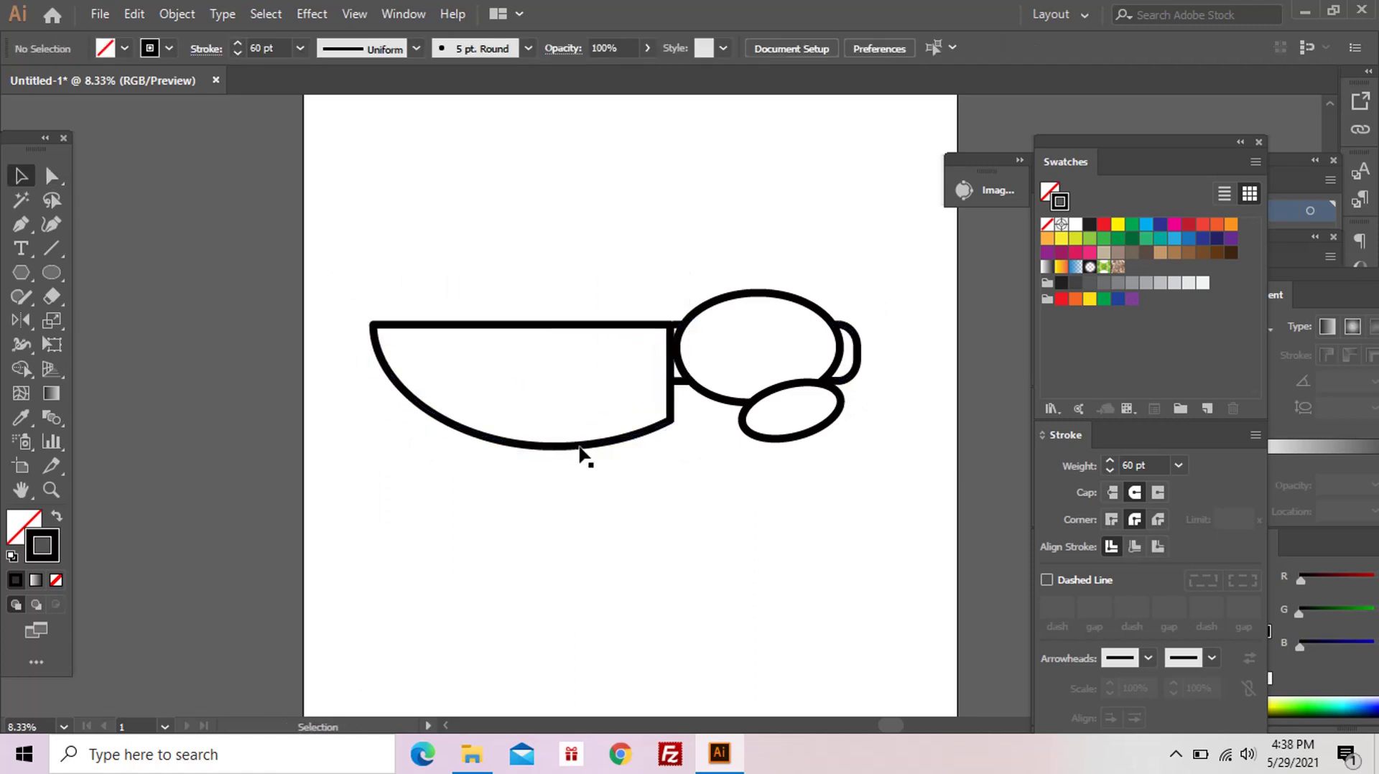
click(547, 449)
drag(546, 448, 546, 423)
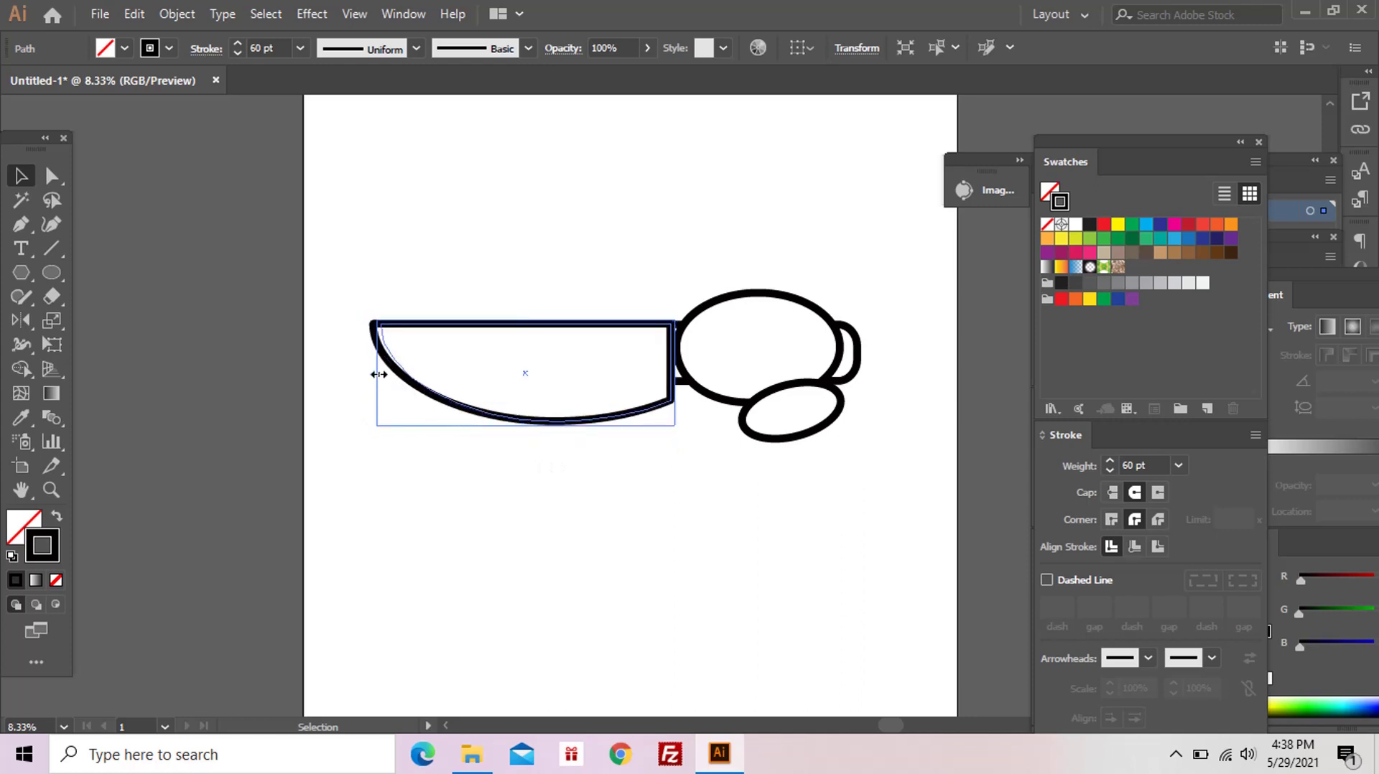
drag(379, 374, 411, 374)
Step: Nudge the blade slightly left to meet the fist, then zoom out
key(z)
click(657, 439)
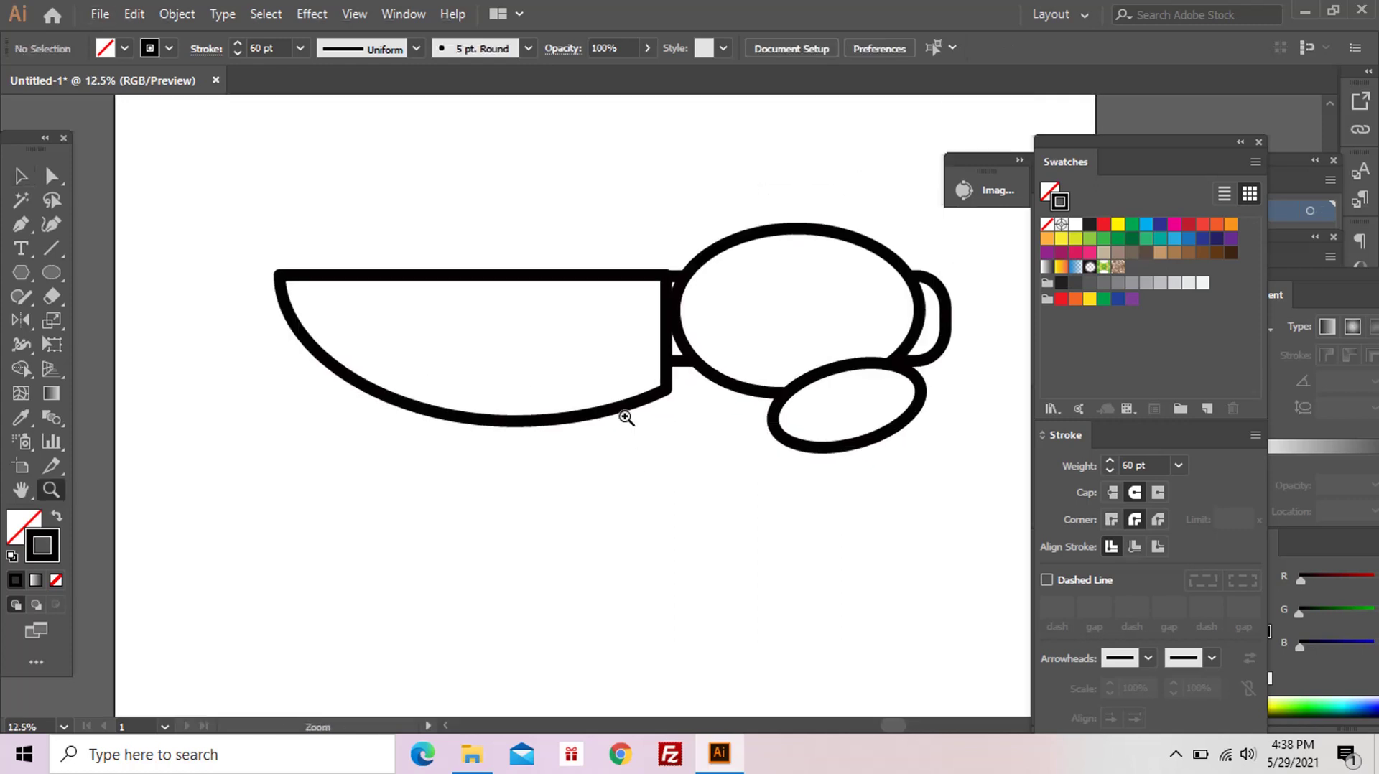
click(665, 395)
drag(665, 395, 652, 394)
key(a)
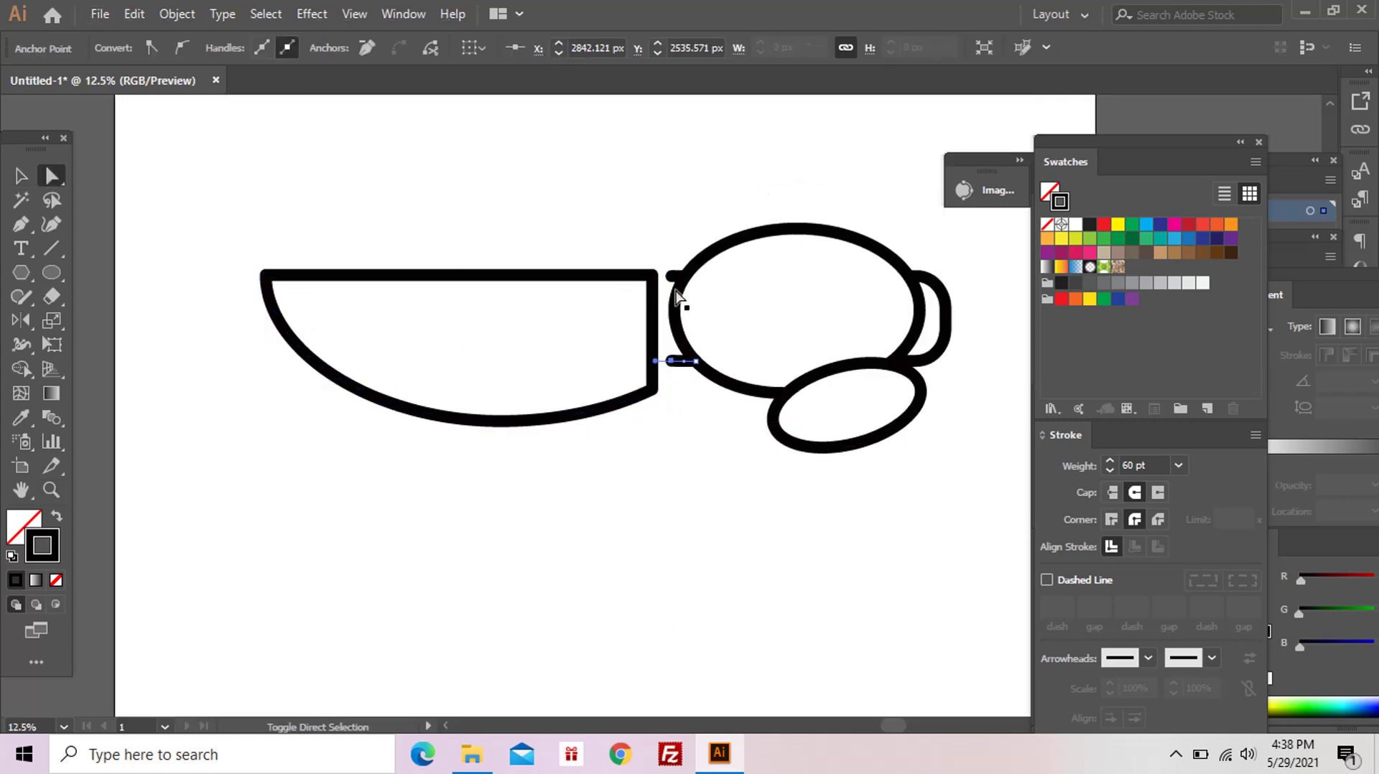
click(702, 430)
key(z)
alt+click(690, 426)
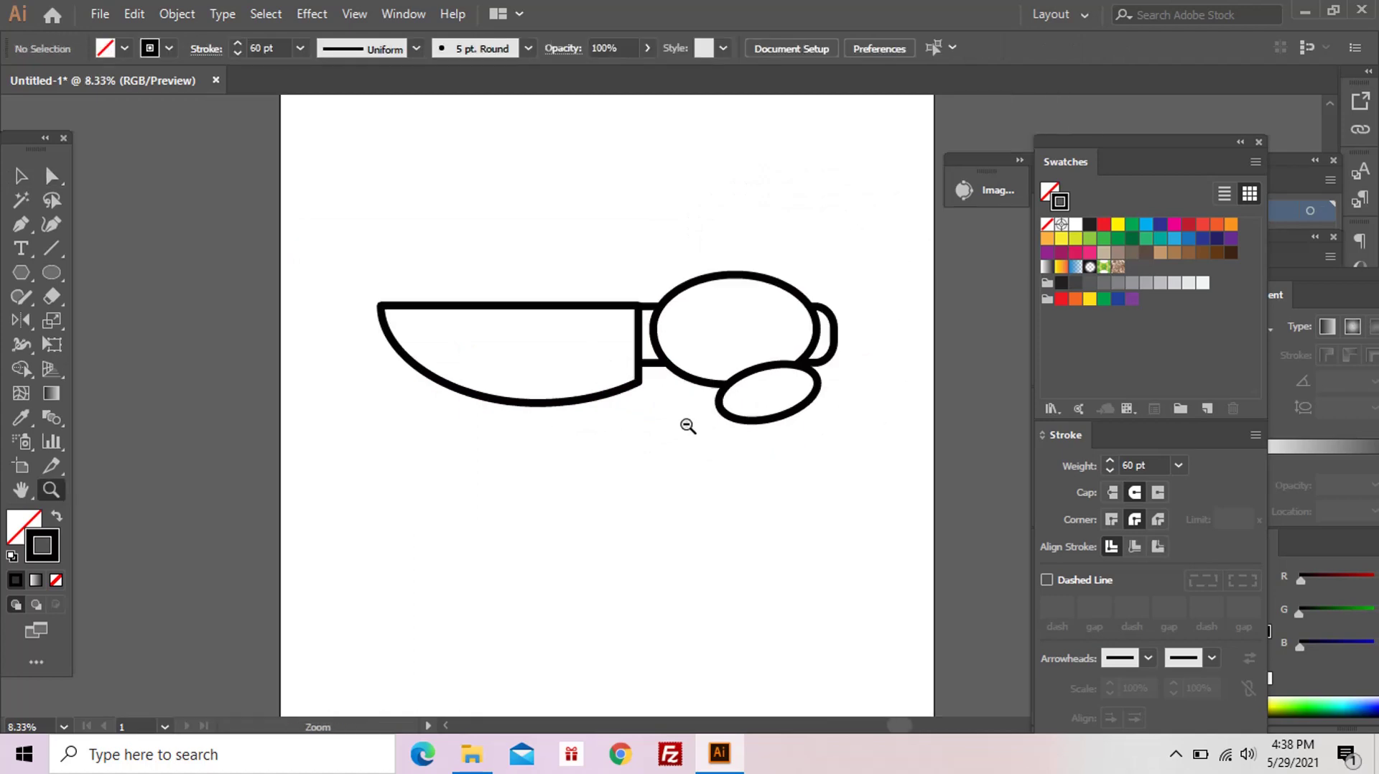
Step: Rotate all the knife and hand artwork about 15° counter-clockwise
key(v)
drag(443, 230, 850, 451)
drag(854, 255, 822, 195)
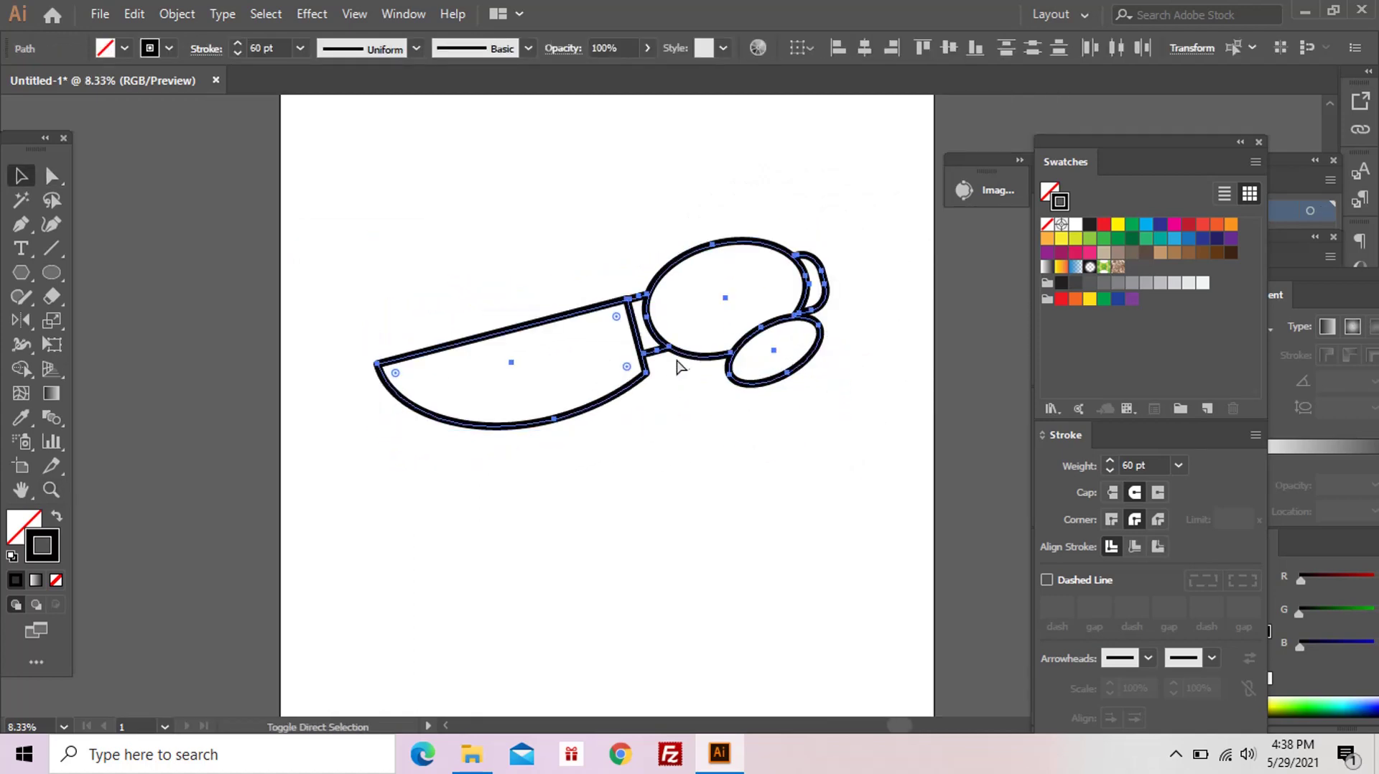
click(671, 366)
Step: Draw curled finger curves under and down the right side of the fist
key(p)
click(675, 354)
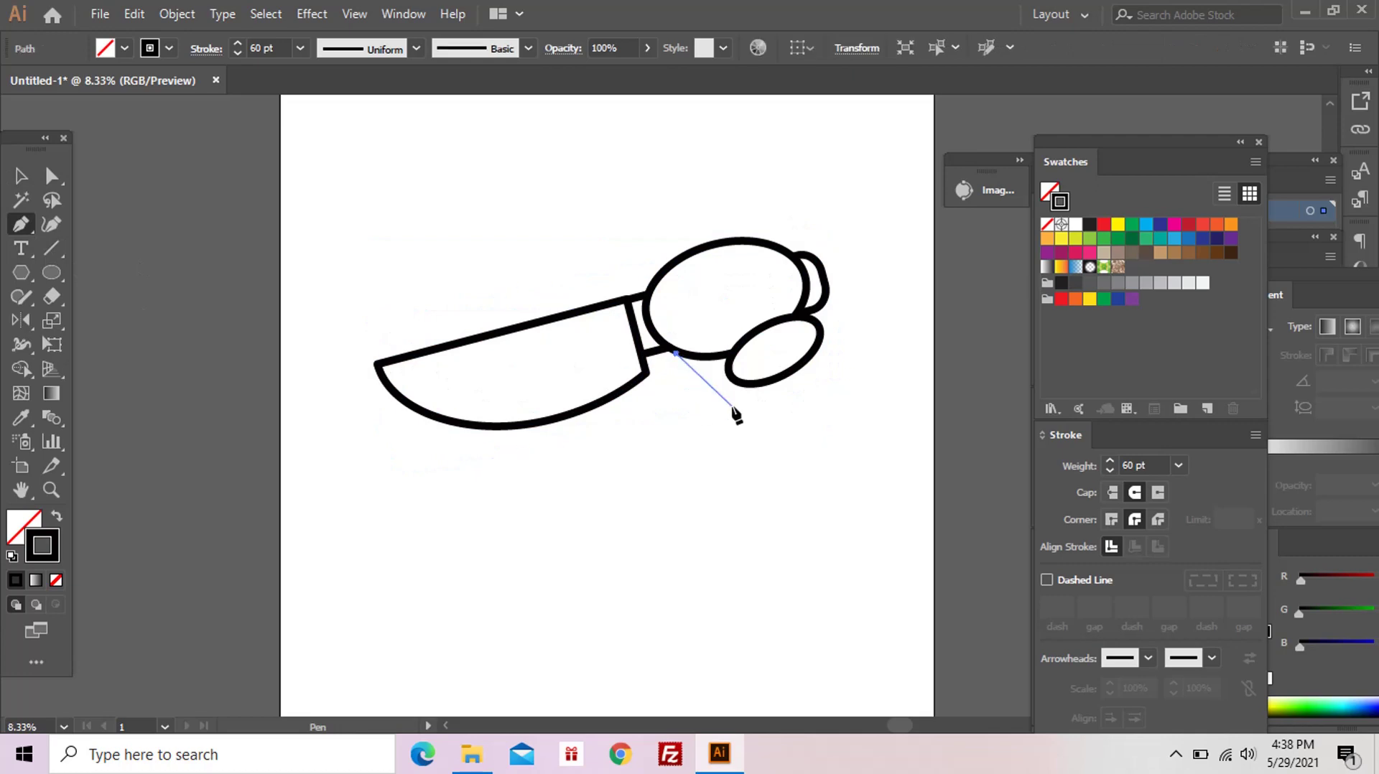
drag(730, 395, 780, 396)
key(Escape)
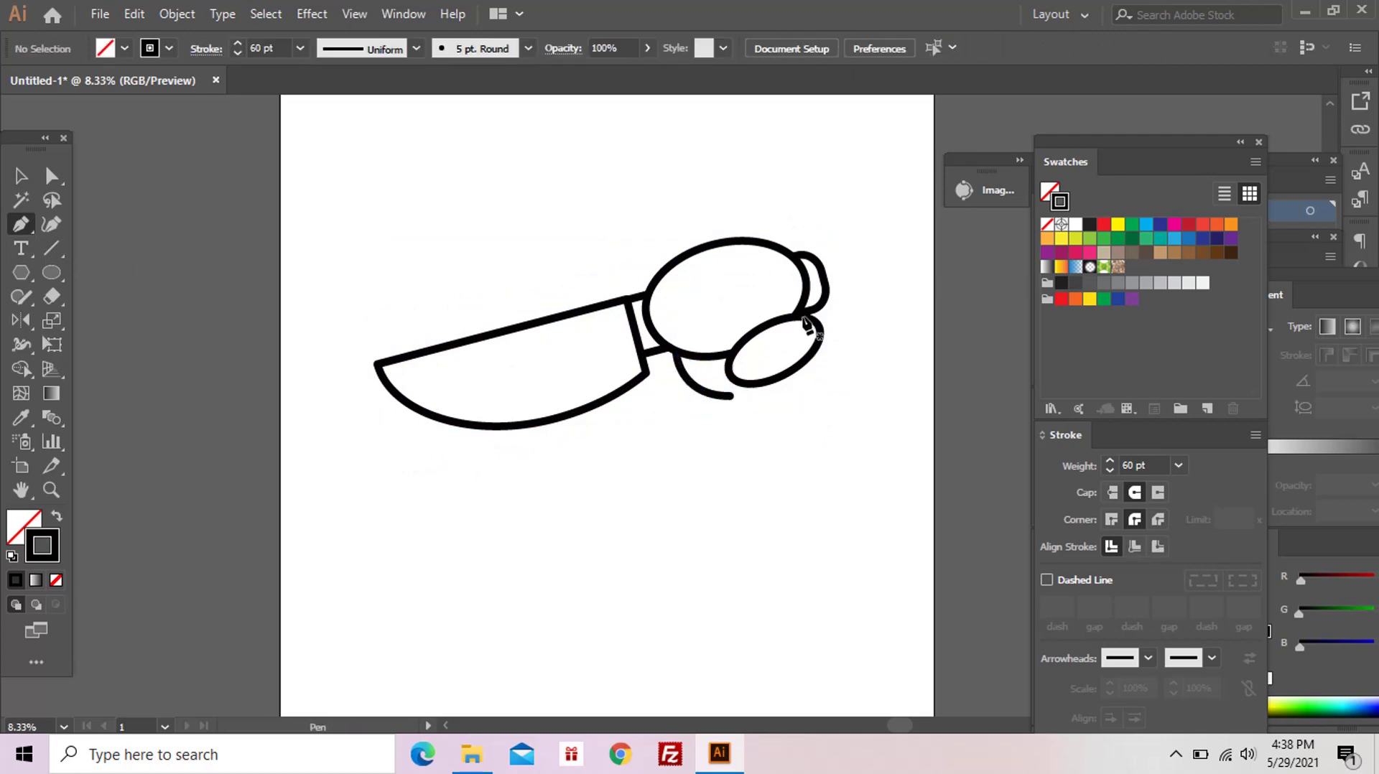
mouse_move(811, 310)
mouse_down()
mouse_move(810, 405)
mouse_move(774, 407)
mouse_up()
key(Escape)
key(z)
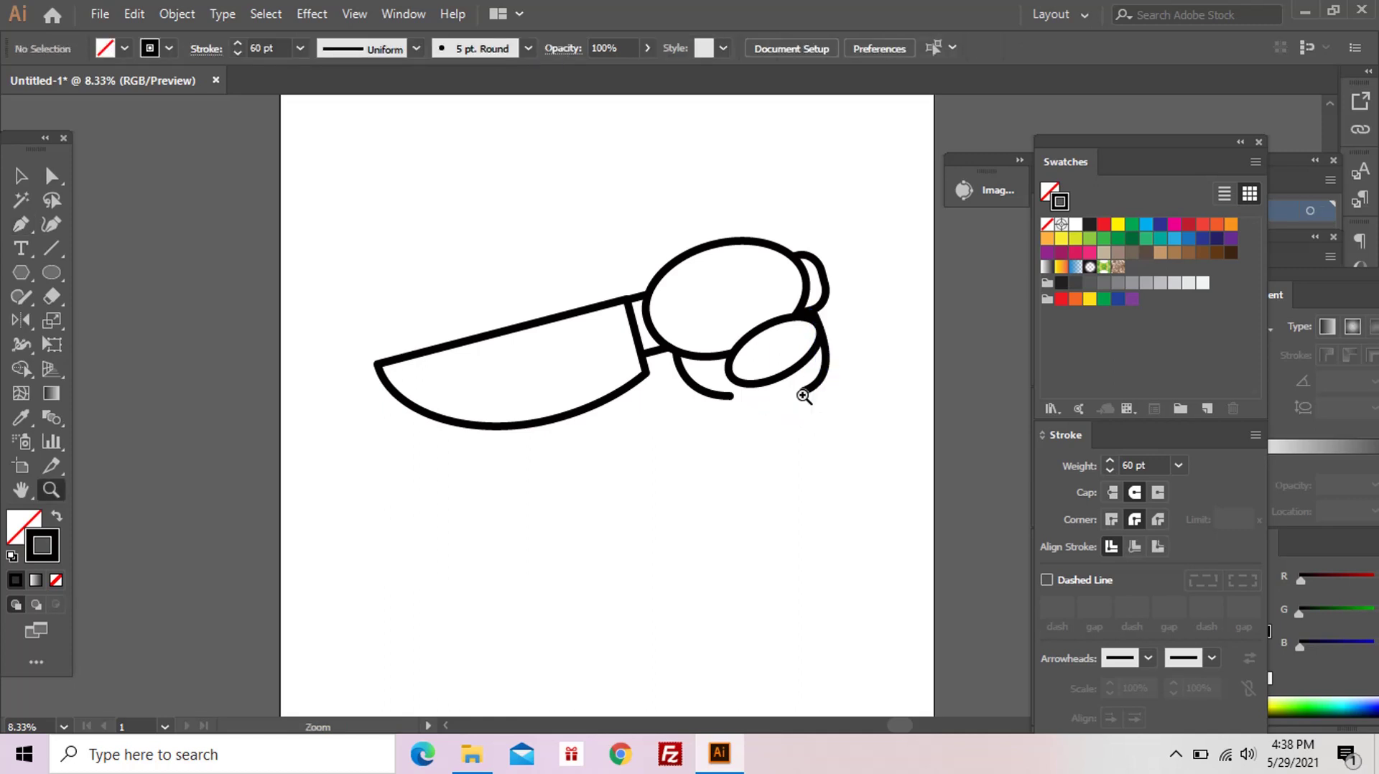
click(806, 391)
Step: Open the small ellipse into an arc and draw a trapezoid wrist below the fist
key(a)
click(671, 364)
key(Delete)
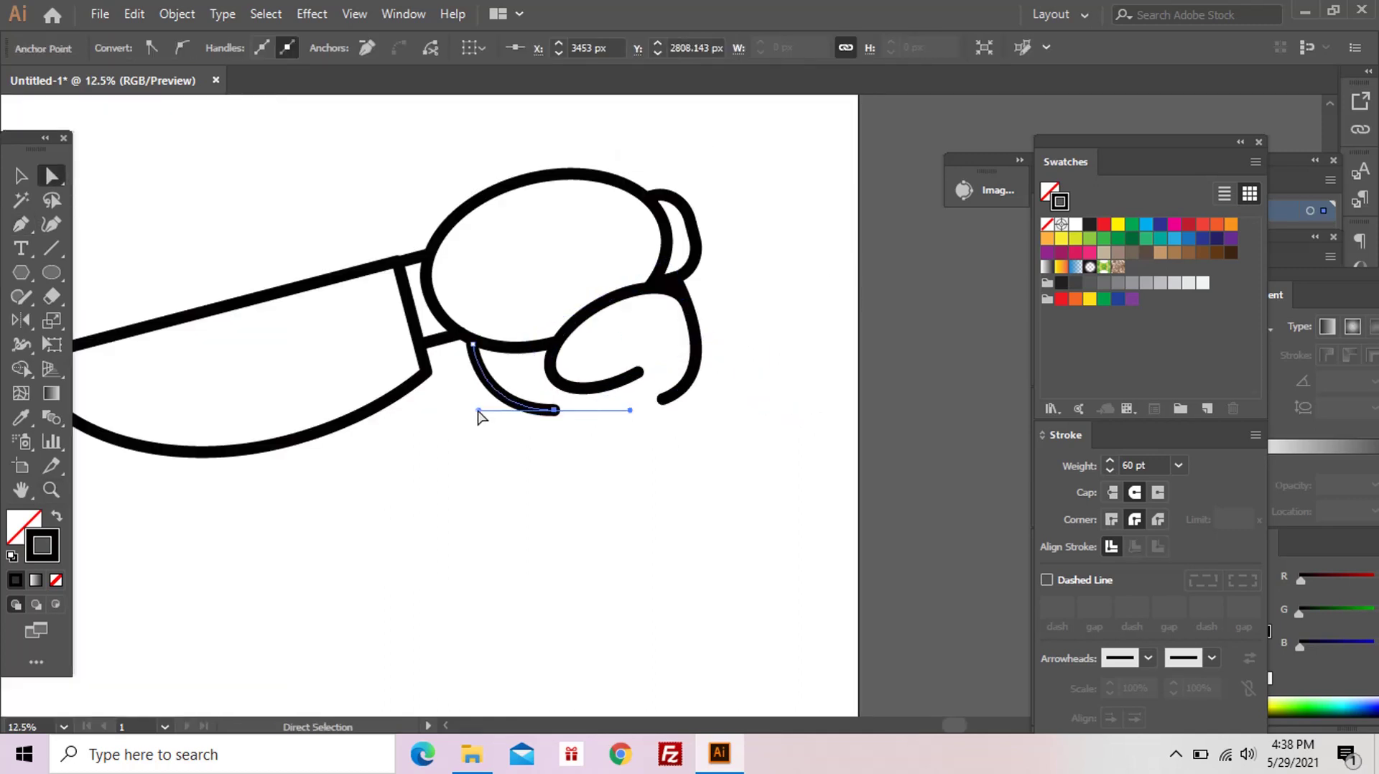
drag(477, 415, 467, 345)
drag(529, 413, 526, 494)
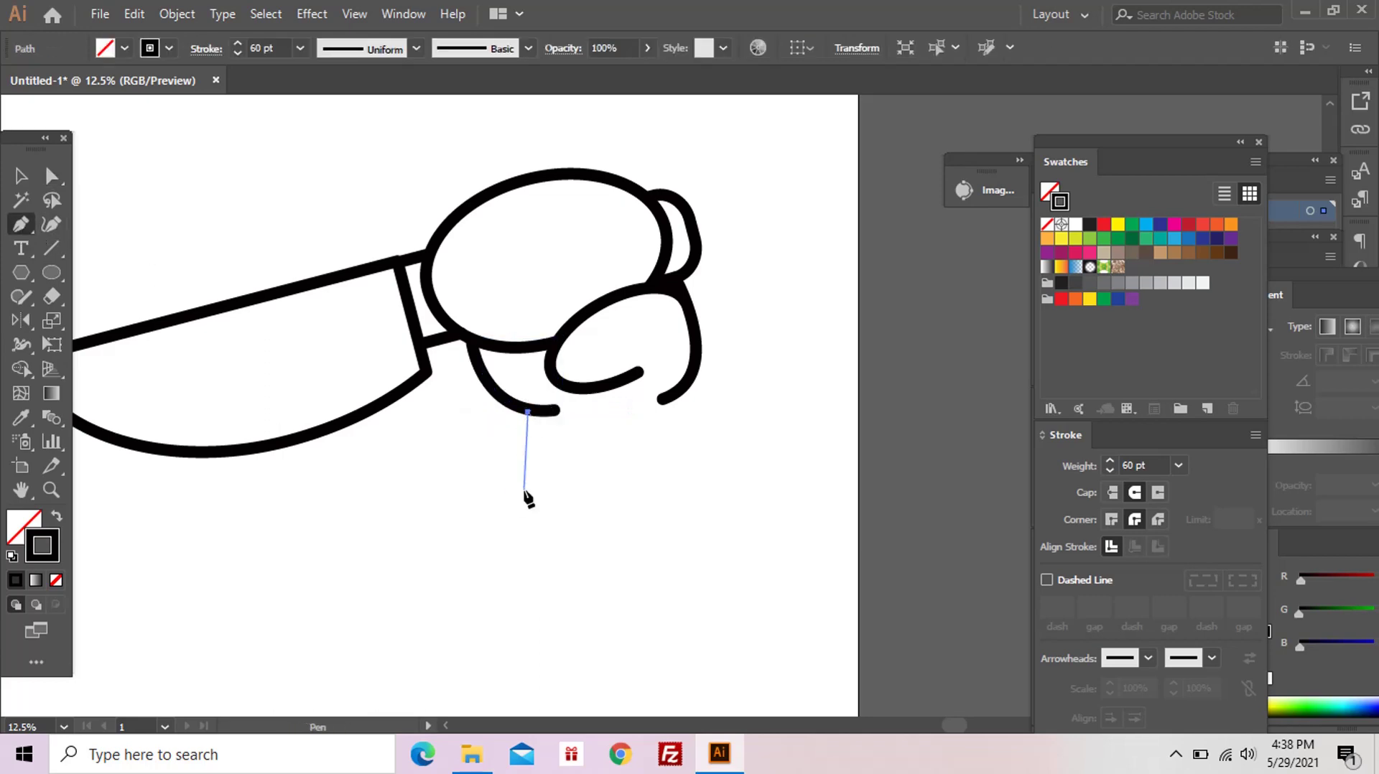
click(523, 499)
click(722, 497)
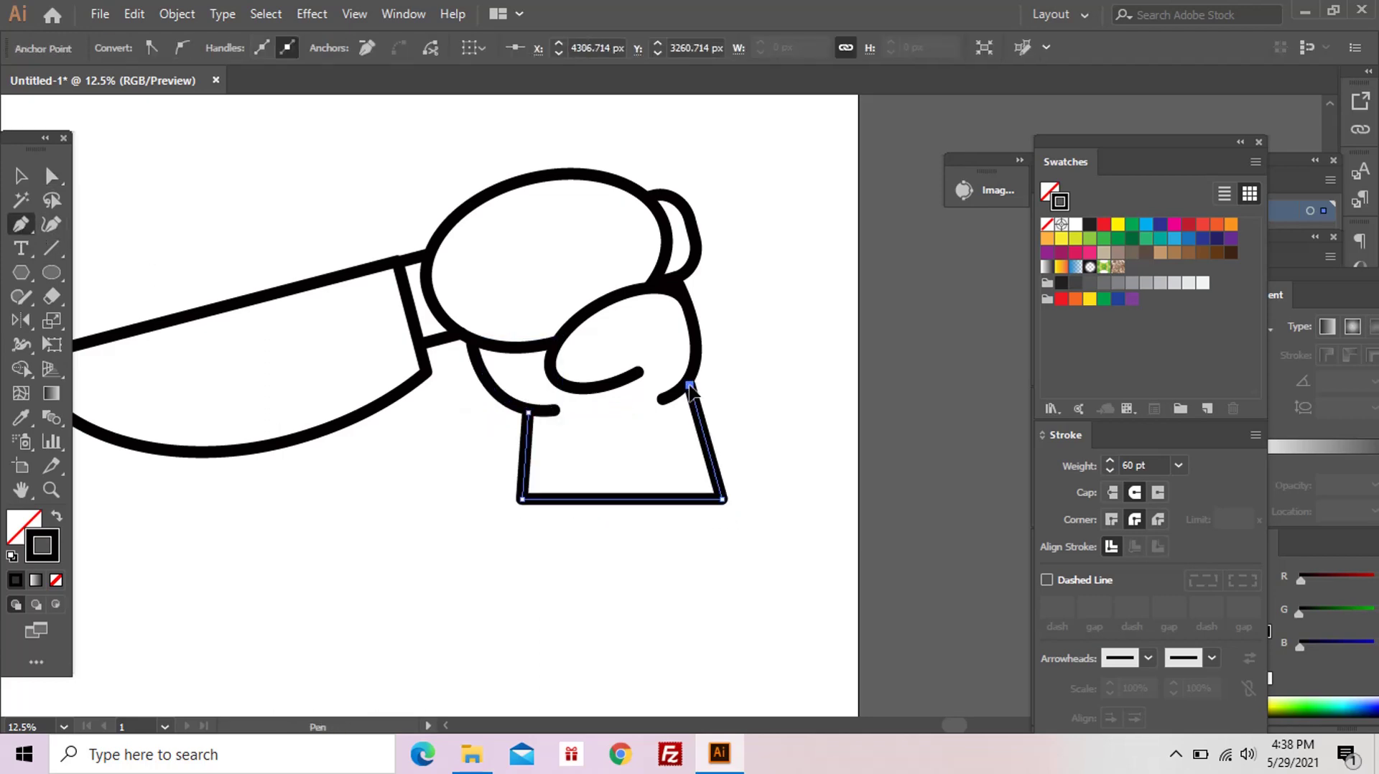
ctrl+click(639, 467)
scroll(631, 400, down, 2)
scroll(640, 493, up, 2)
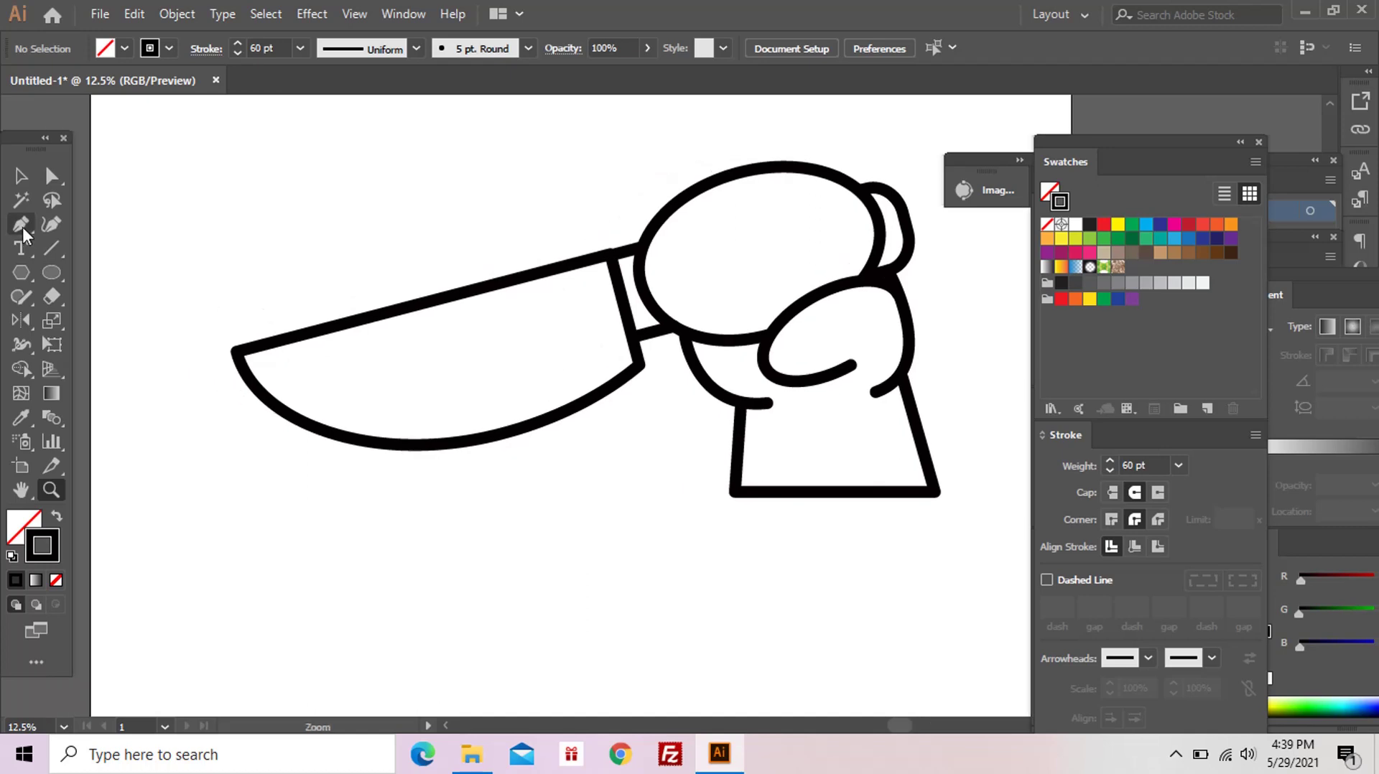
Step: Draw a 16 pt highlight curve along the blade's lower edge
click(271, 349)
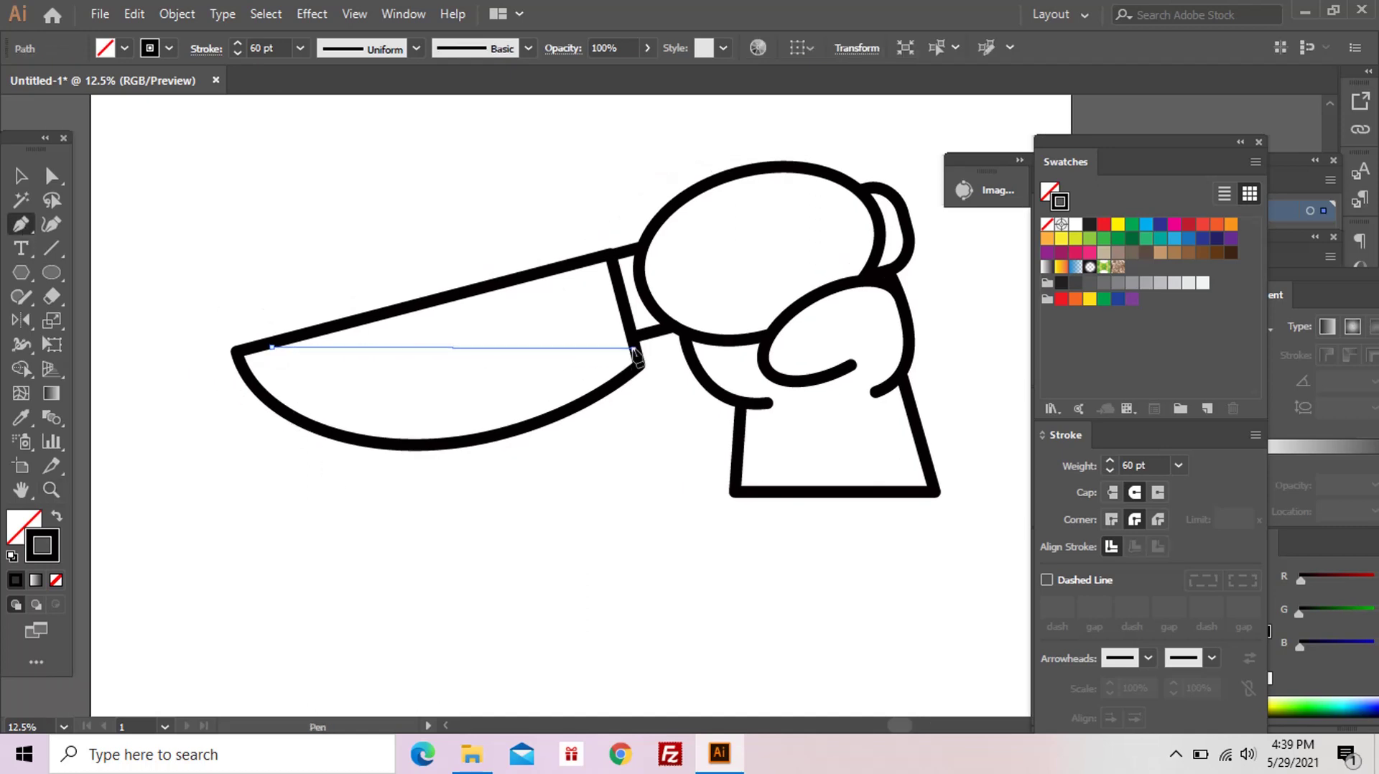
drag(632, 349, 895, 215)
click(1177, 465)
click(1204, 316)
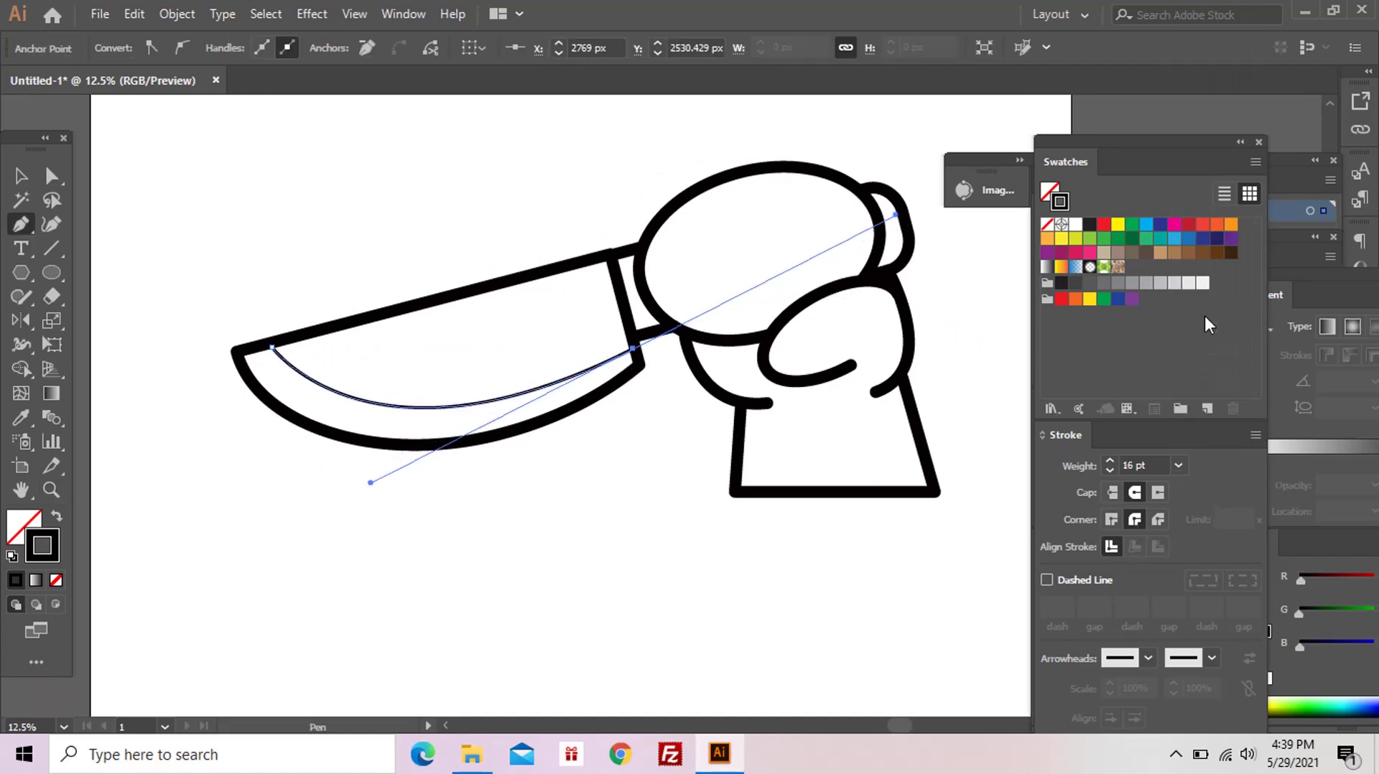
ctrl+click(862, 441)
Step: Thicken the blade highlight curve to 18 pt, then 20 pt
drag(839, 431, 823, 464)
key(a)
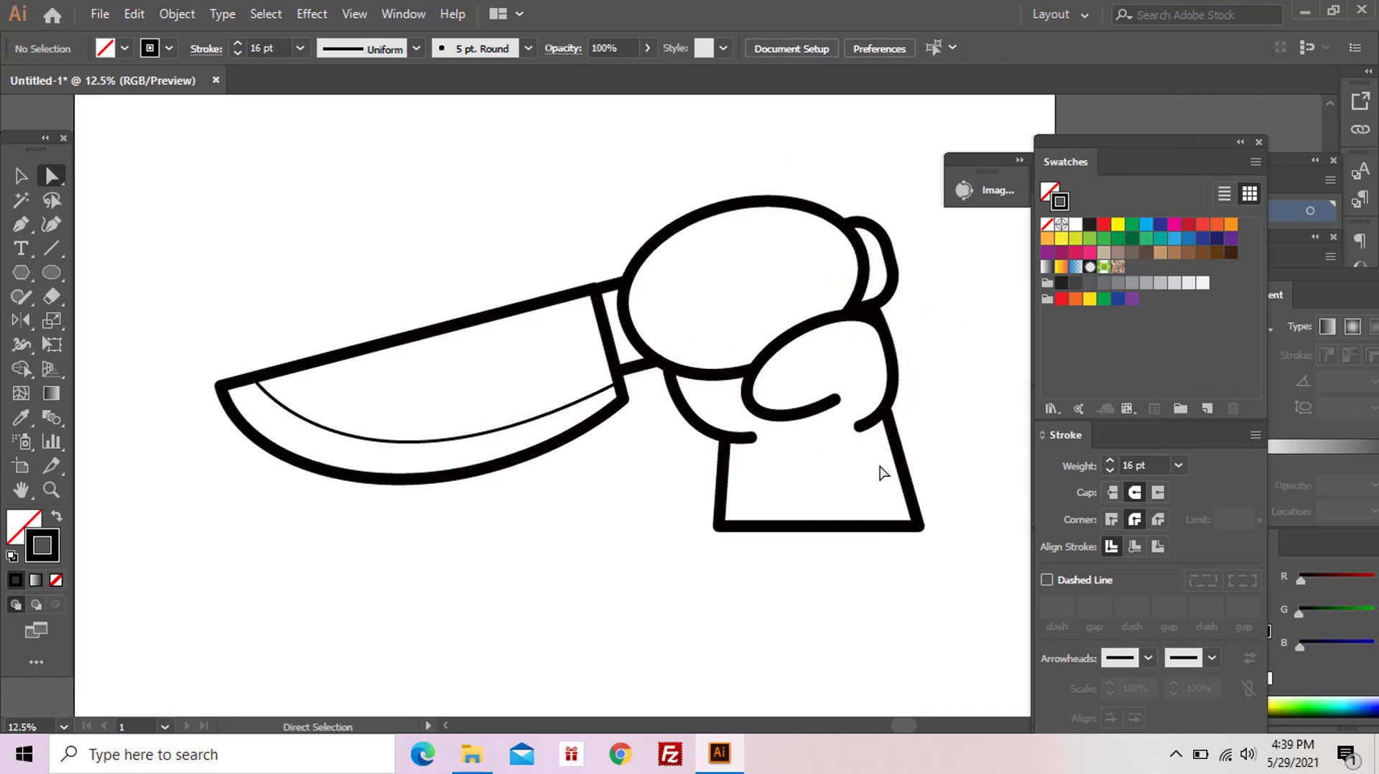
click(589, 401)
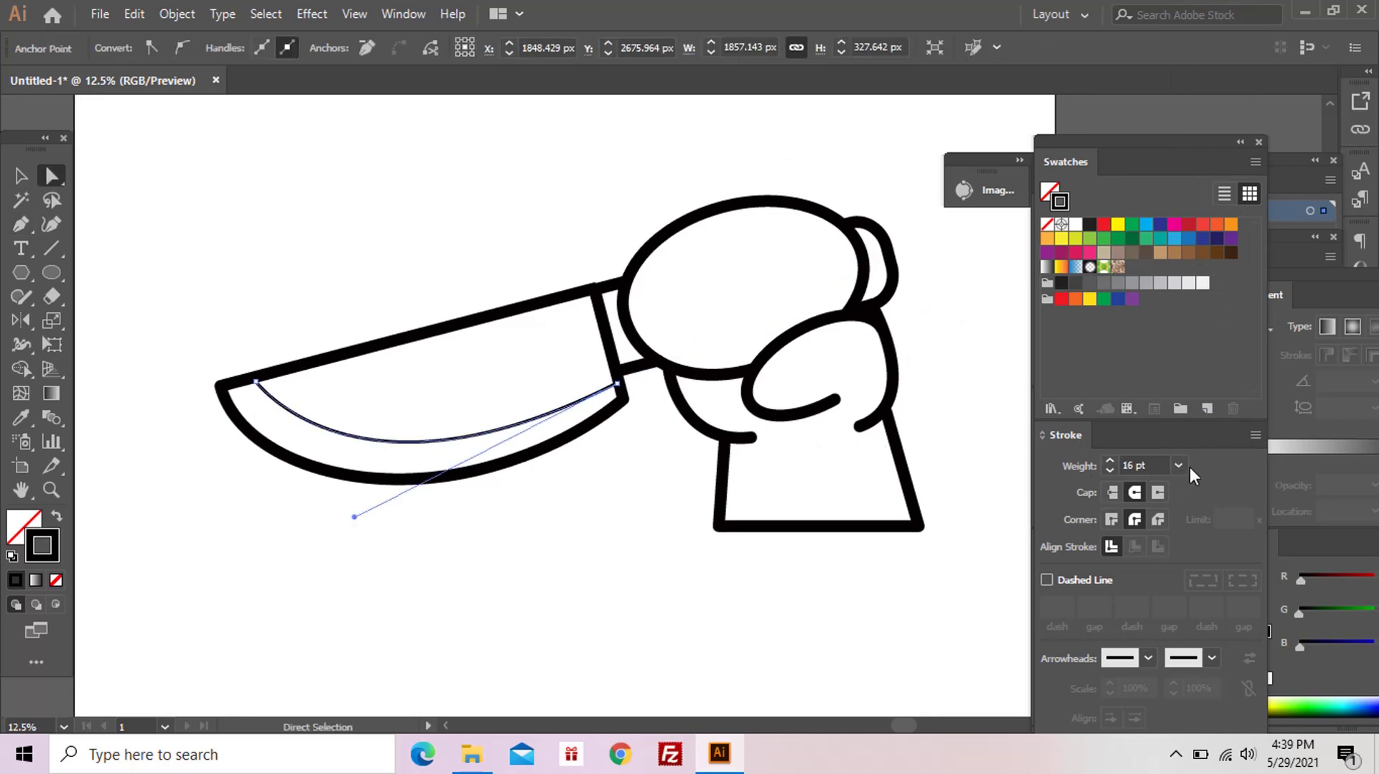
click(1177, 466)
click(1196, 337)
click(1178, 465)
click(1204, 416)
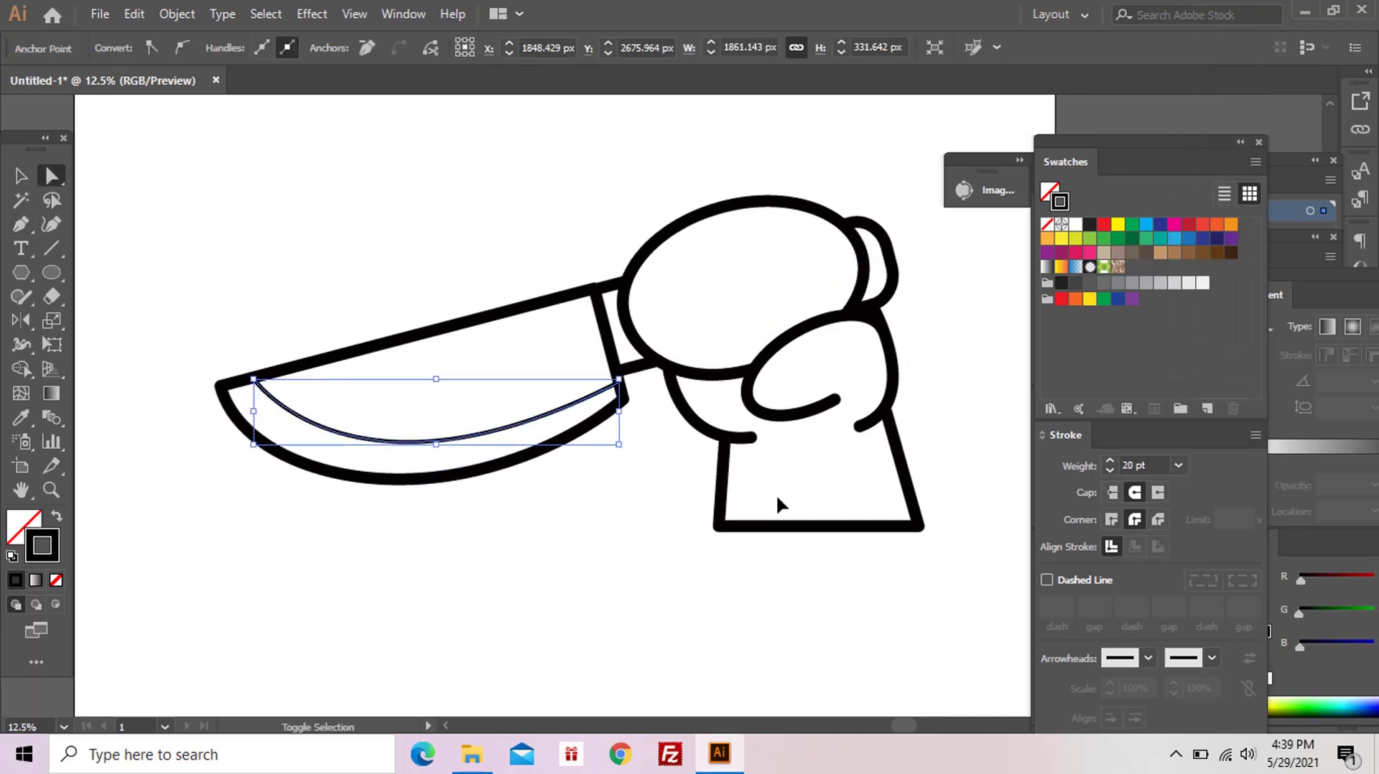
ctrl+click(775, 502)
Step: Zoom in on the wrist and draw the first short diagonal hatch stroke
key(p)
key(ctrl+equal)
click(764, 388)
click(749, 405)
Step: Add five more short diagonal hatch strokes down the wrist's right edge
click(769, 399)
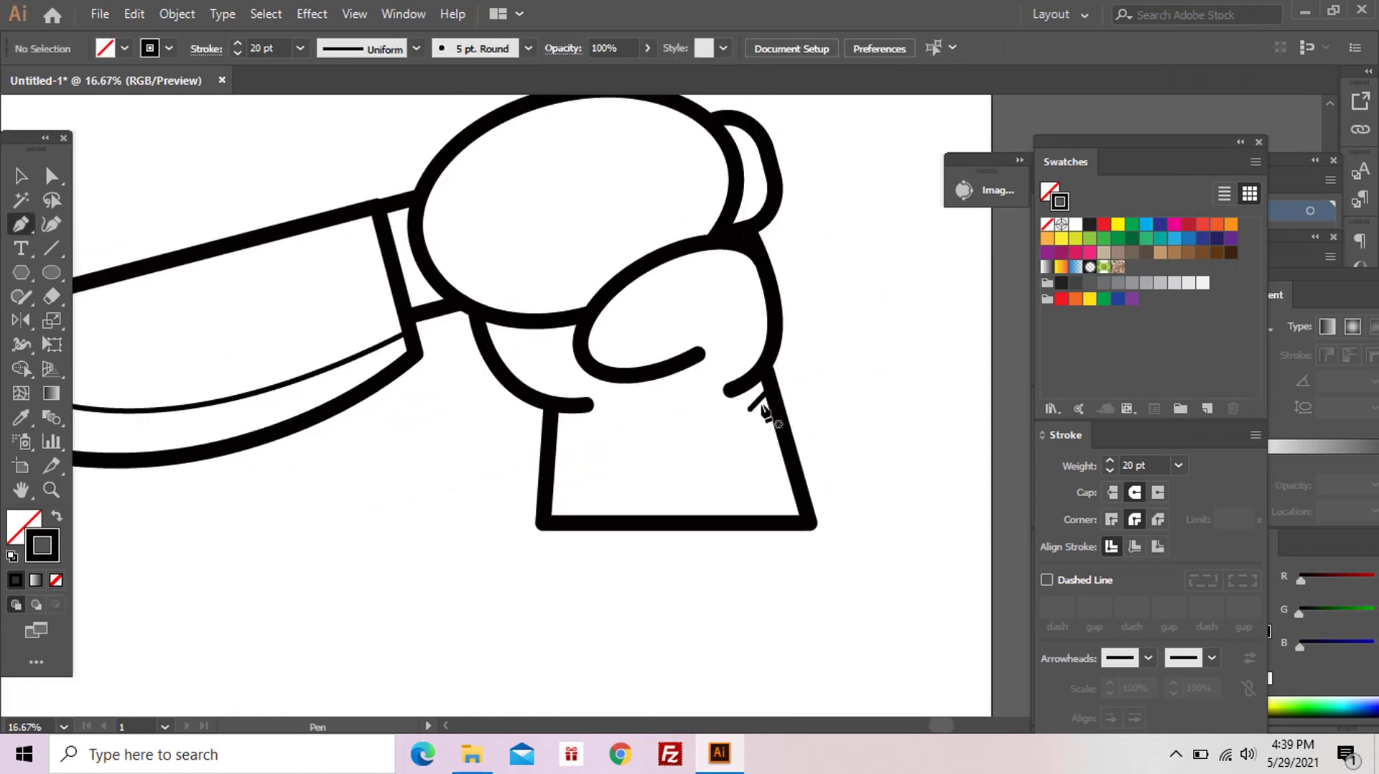
click(752, 417)
click(774, 411)
click(777, 425)
click(759, 444)
click(782, 440)
click(763, 459)
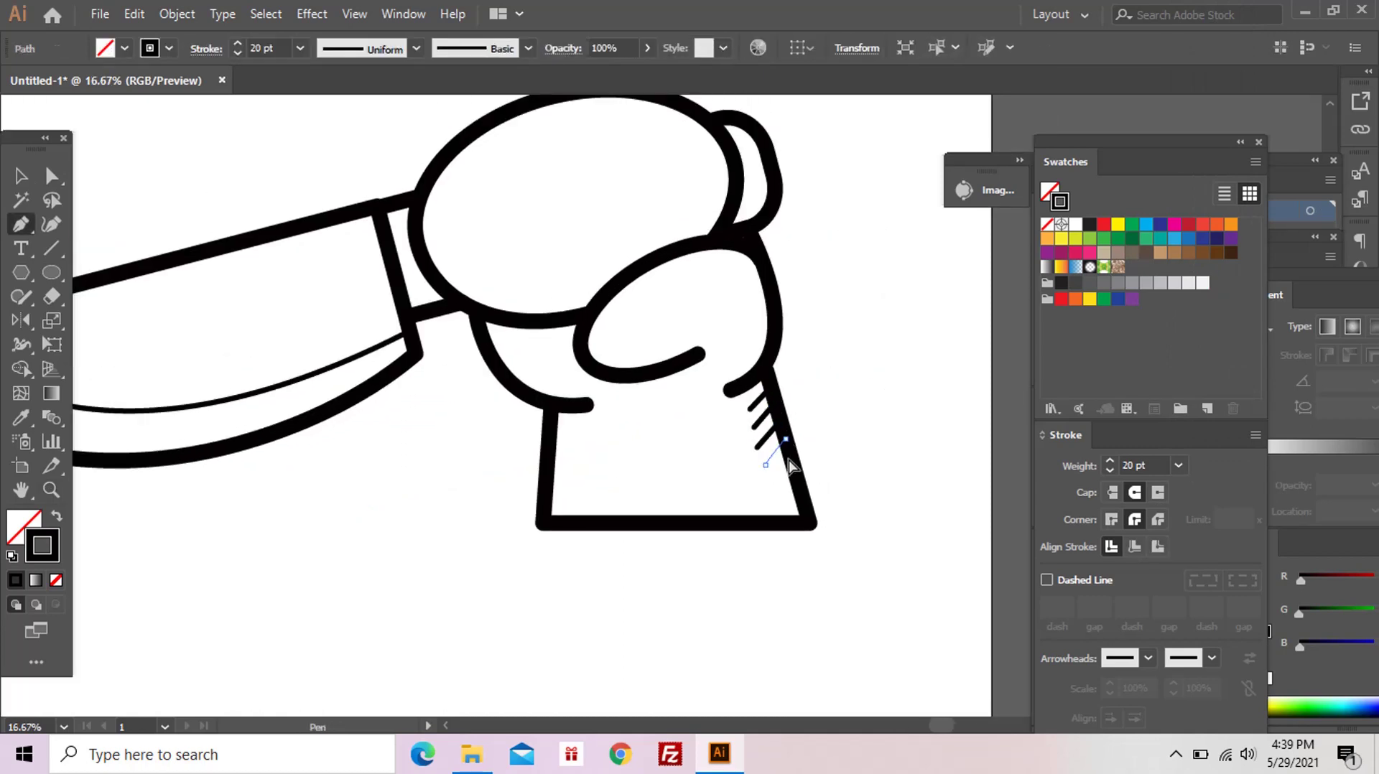
click(787, 454)
click(769, 474)
click(791, 478)
click(778, 498)
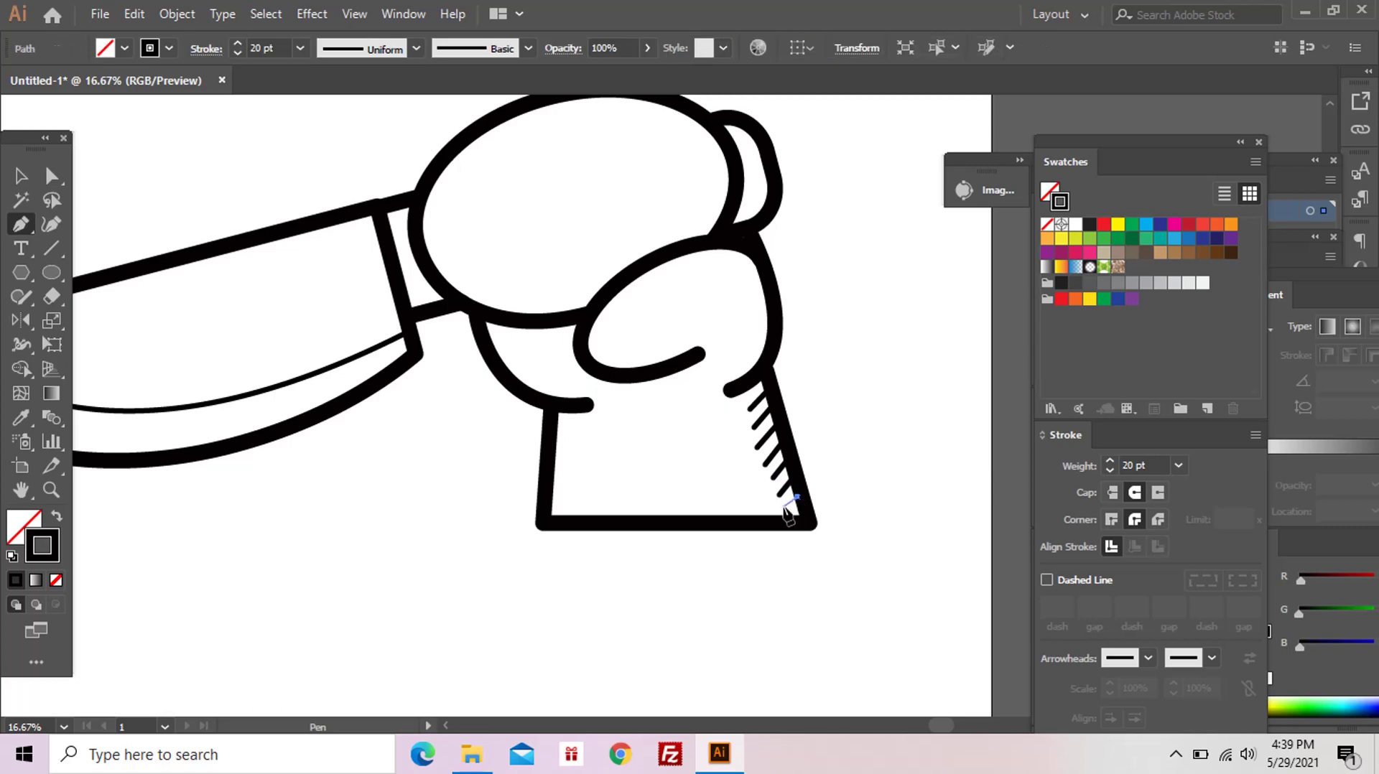
Step: Remove a stray line inside the fist's top-right bump, then zoom to the blade
drag(757, 364, 748, 496)
click(727, 260)
click(750, 344)
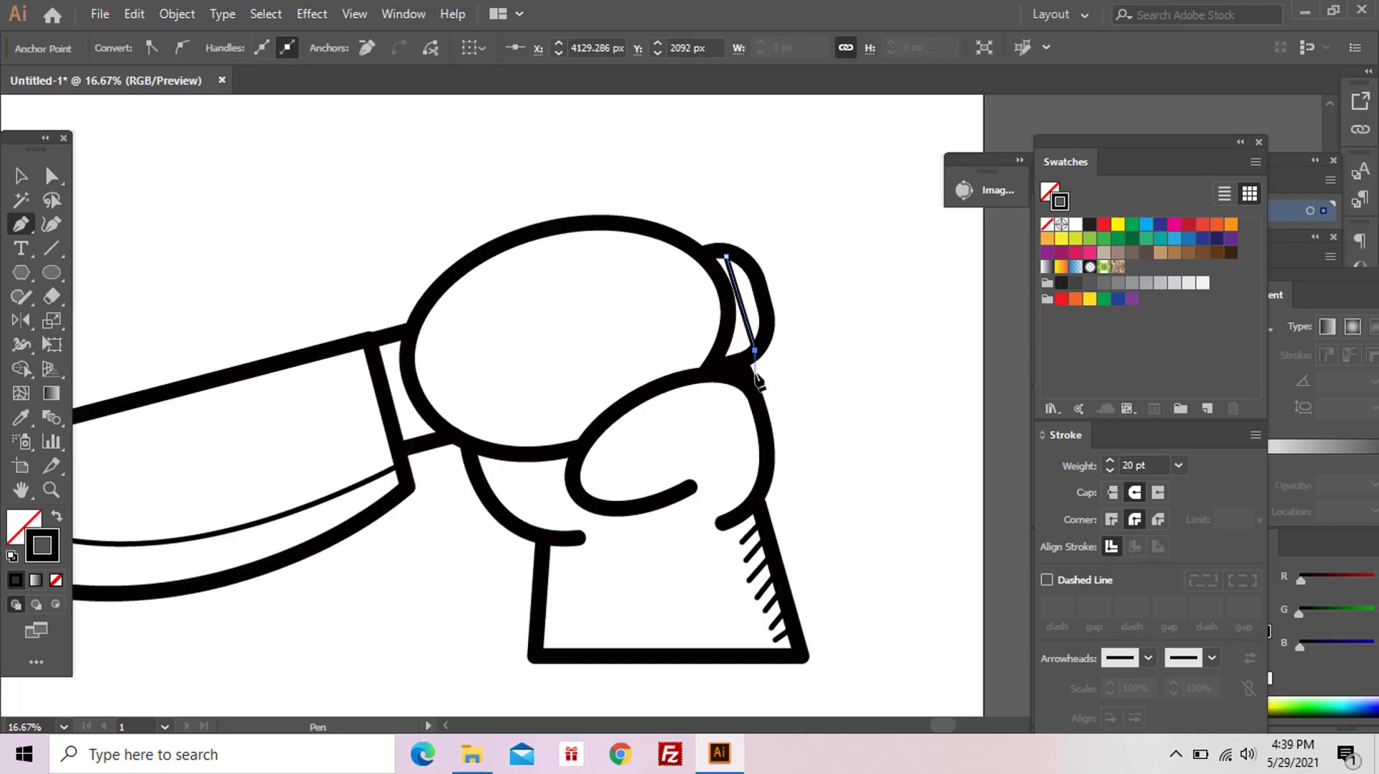
ctrl+click(745, 326)
click(747, 327)
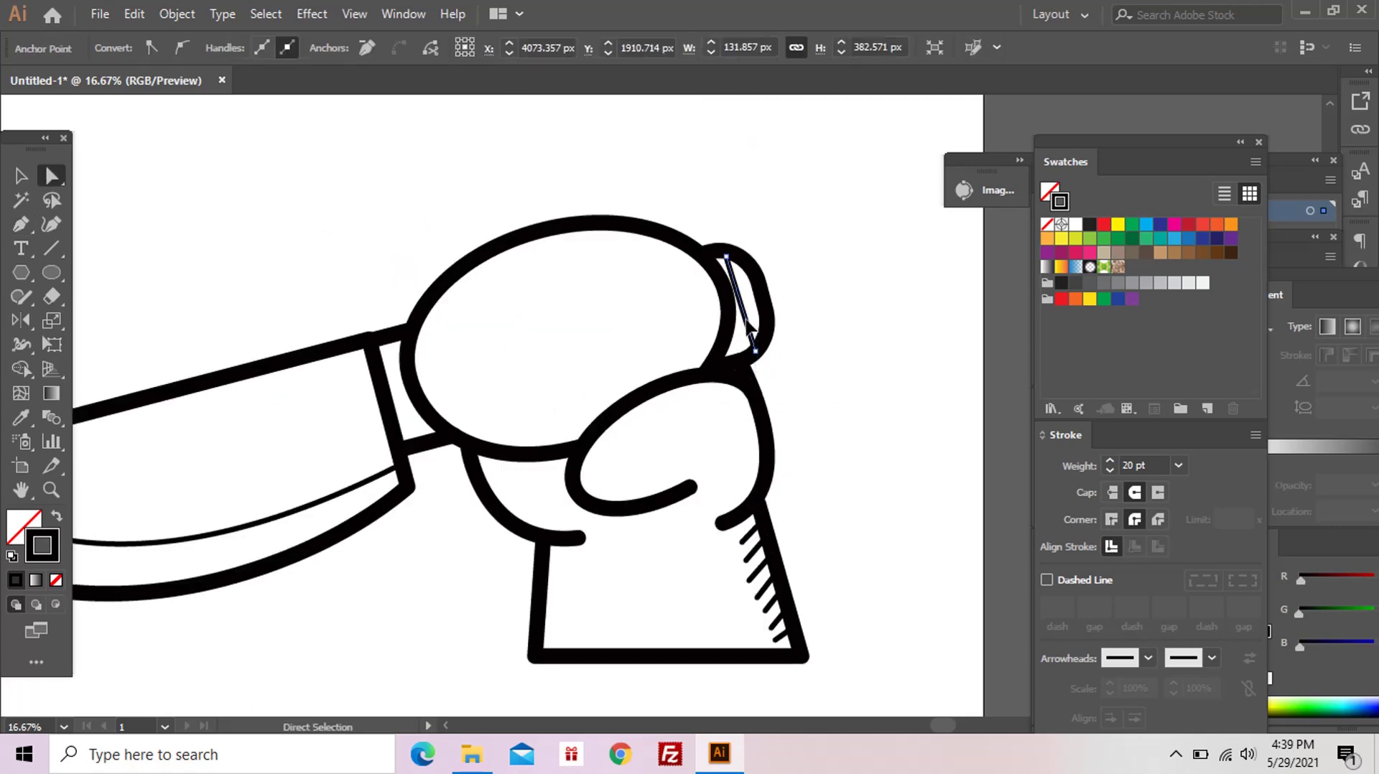
key(Delete)
key(z)
alt+click(728, 490)
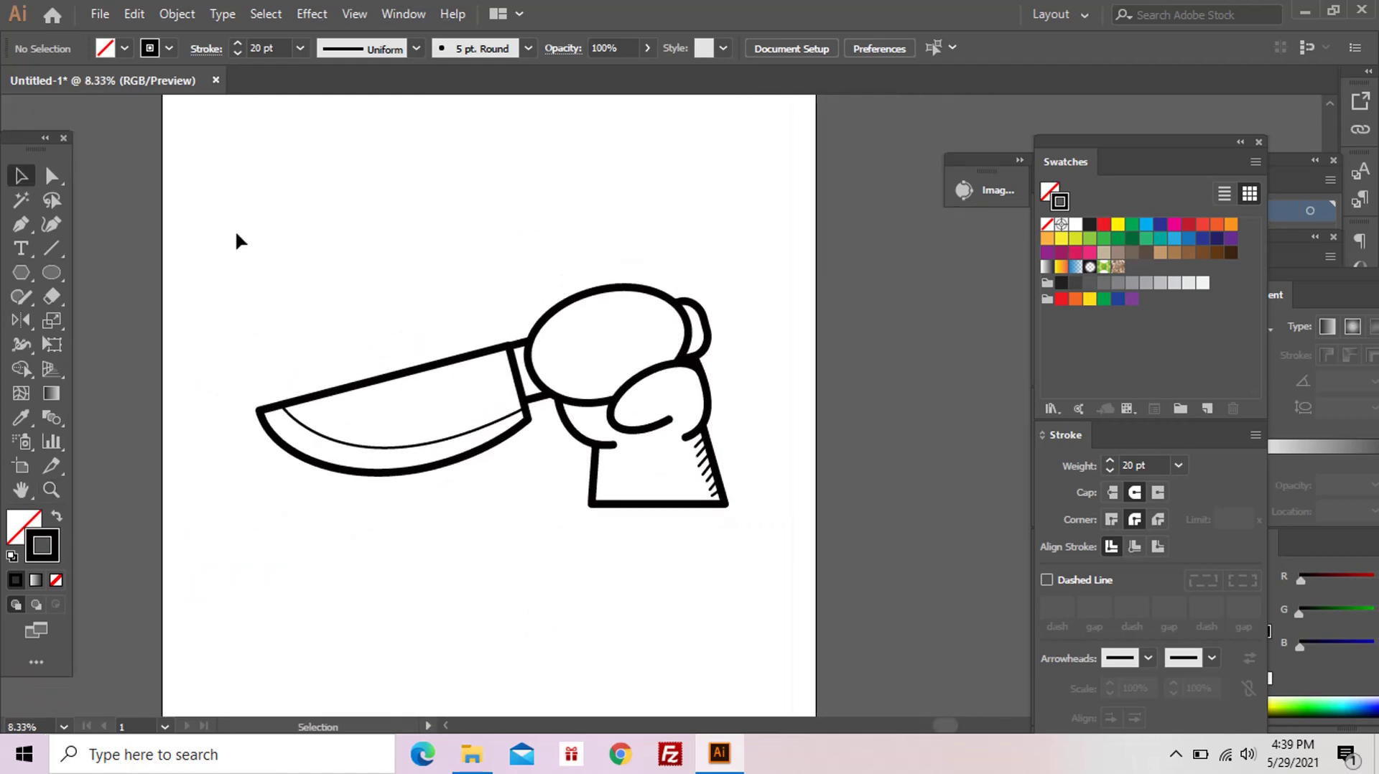
drag(239, 241, 553, 486)
Step: Trace the blood path with the Pen along the blade's underside
click(551, 486)
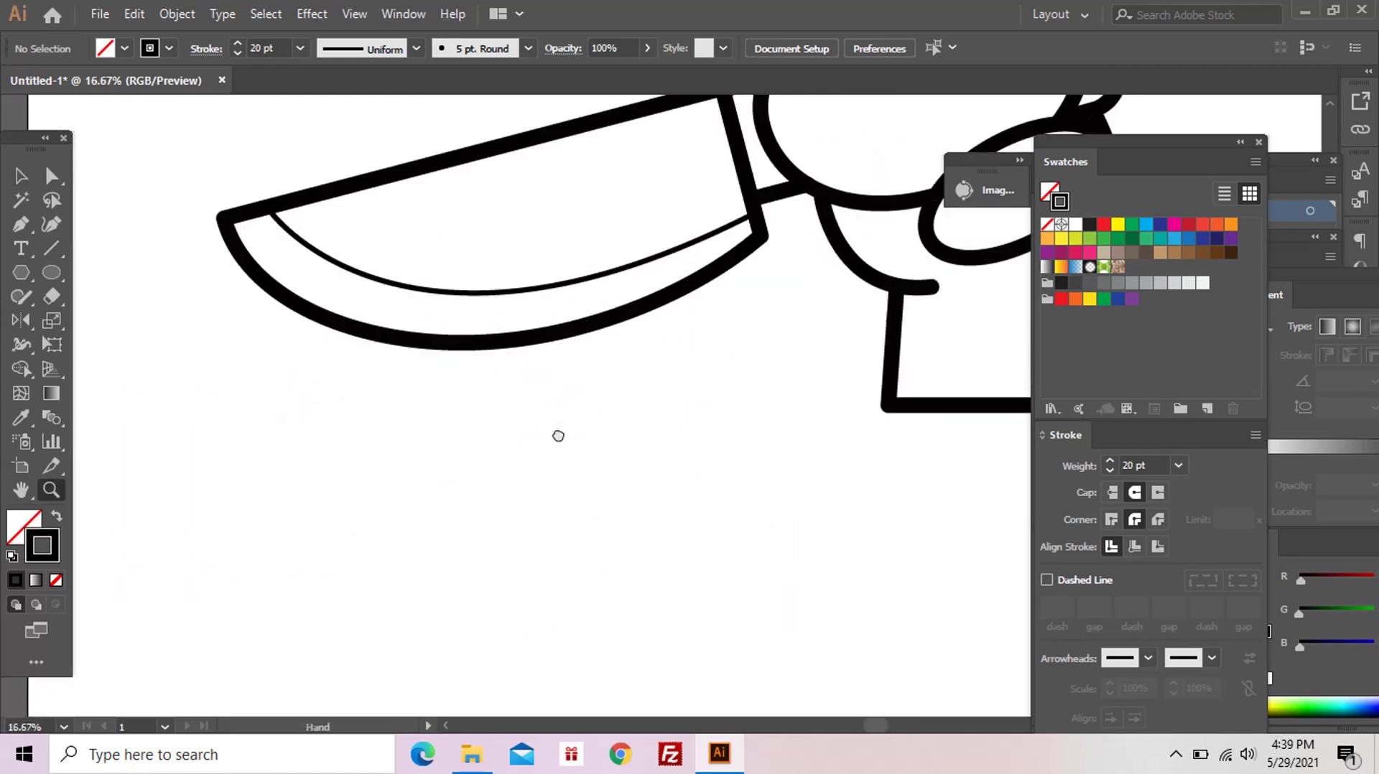
drag(558, 436, 525, 561)
key(i)
click(316, 450)
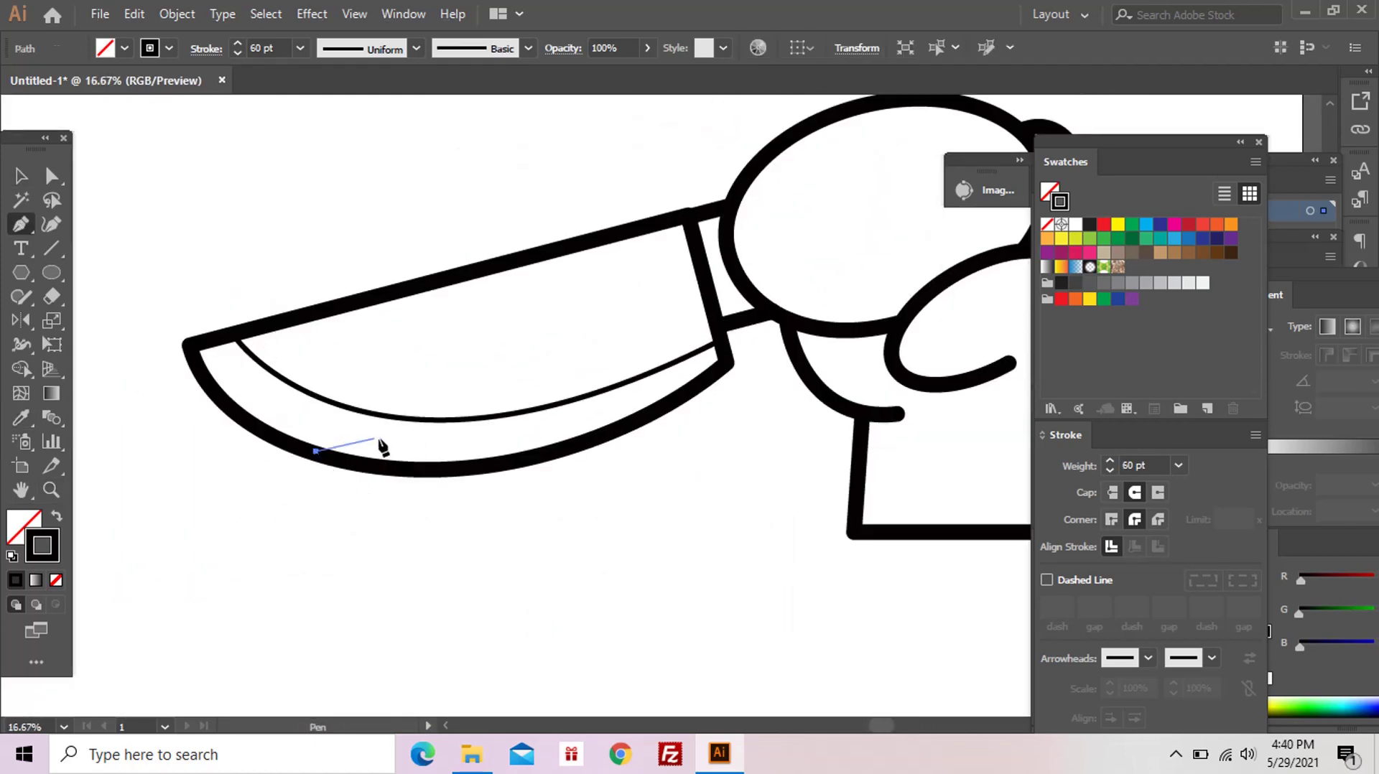
drag(385, 439, 415, 452)
drag(507, 437, 548, 411)
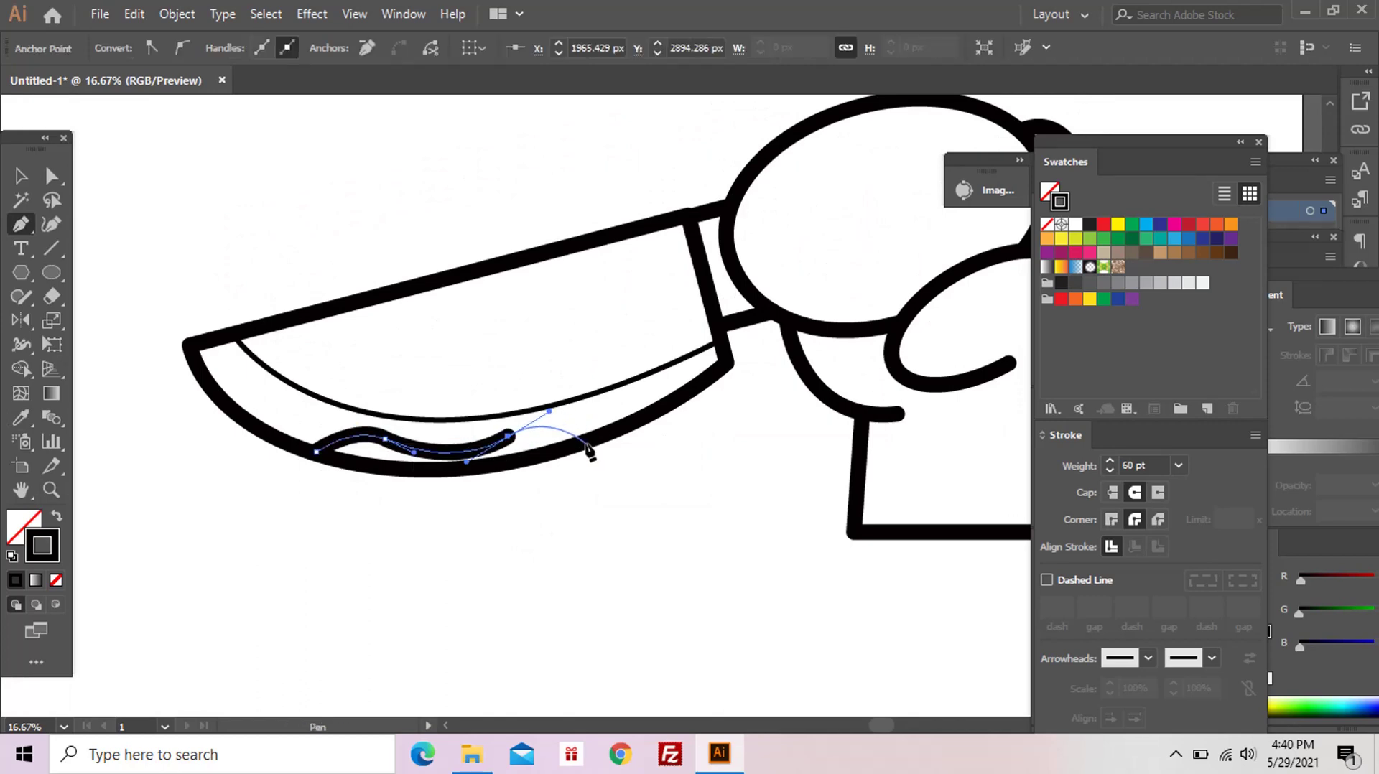
key(ctrl+z)
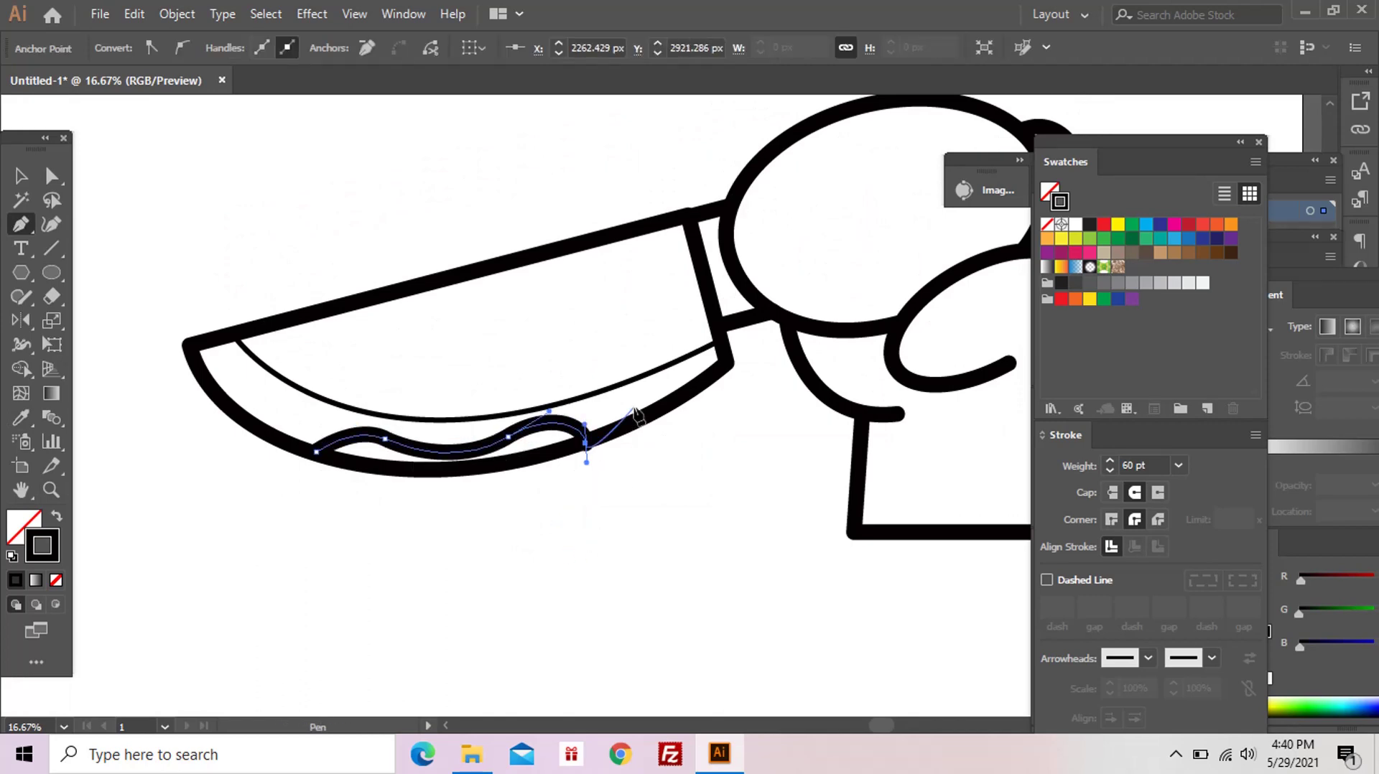
drag(667, 395, 702, 406)
Step: Draw three drips hanging below the blade and close the blood shape
drag(675, 514, 668, 553)
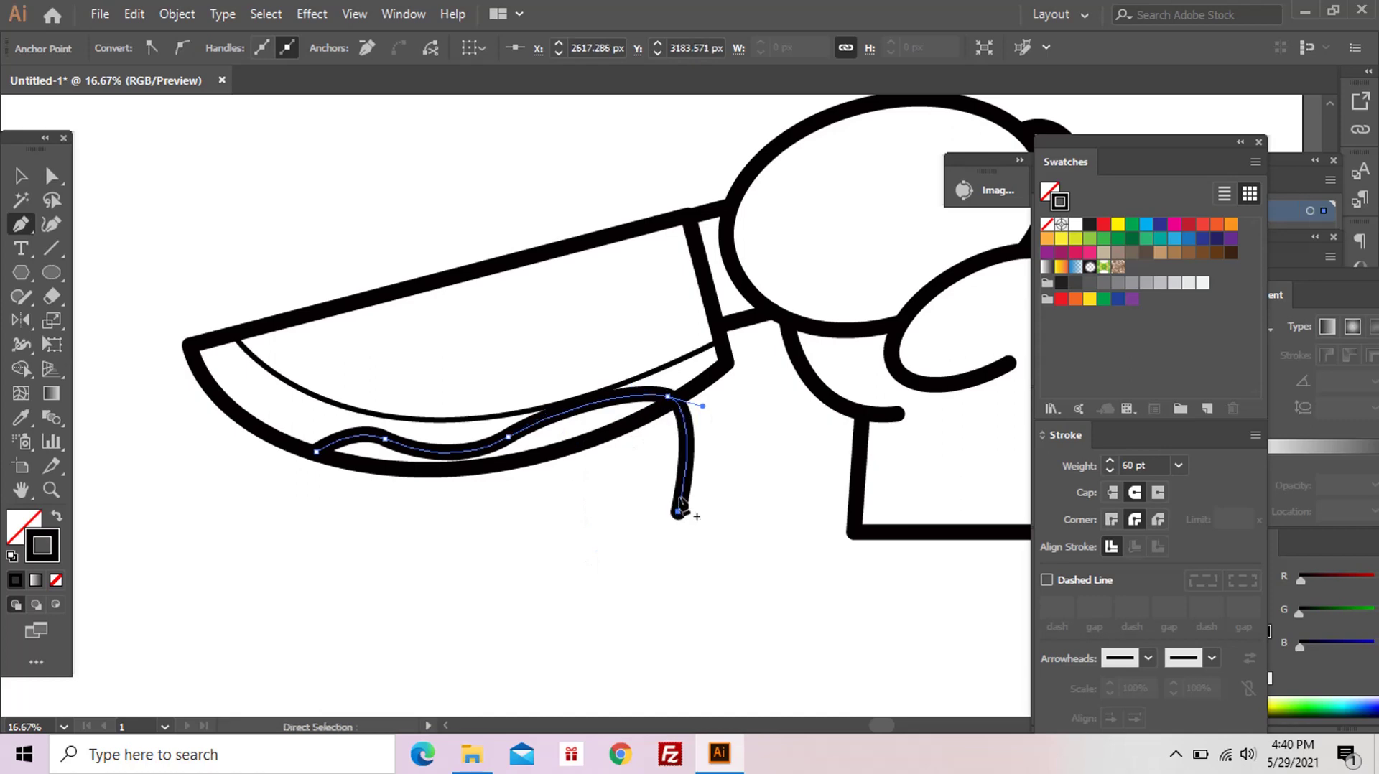
drag(652, 470, 652, 455)
click(630, 454)
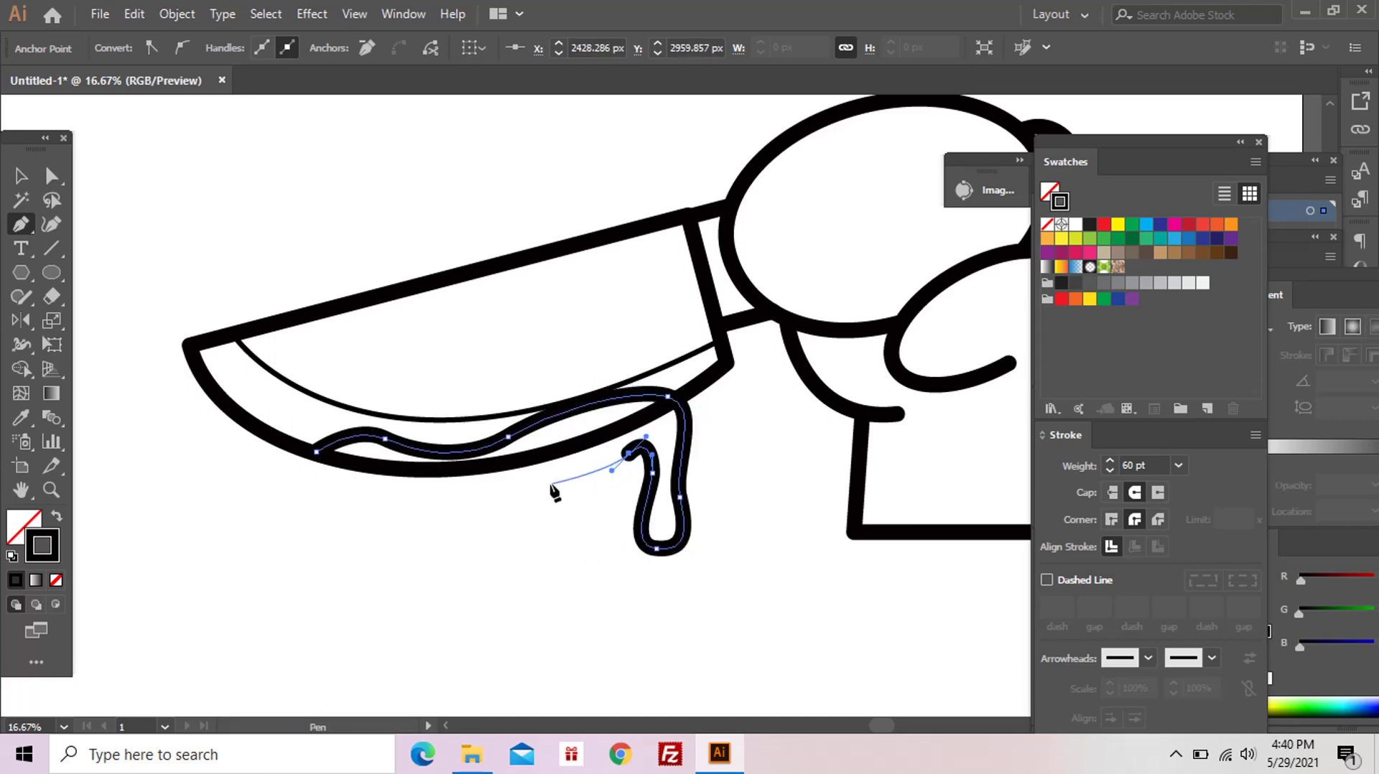
drag(552, 484, 568, 479)
mouse_move(518, 529)
mouse_down()
mouse_move(474, 525)
mouse_move(462, 486)
mouse_up()
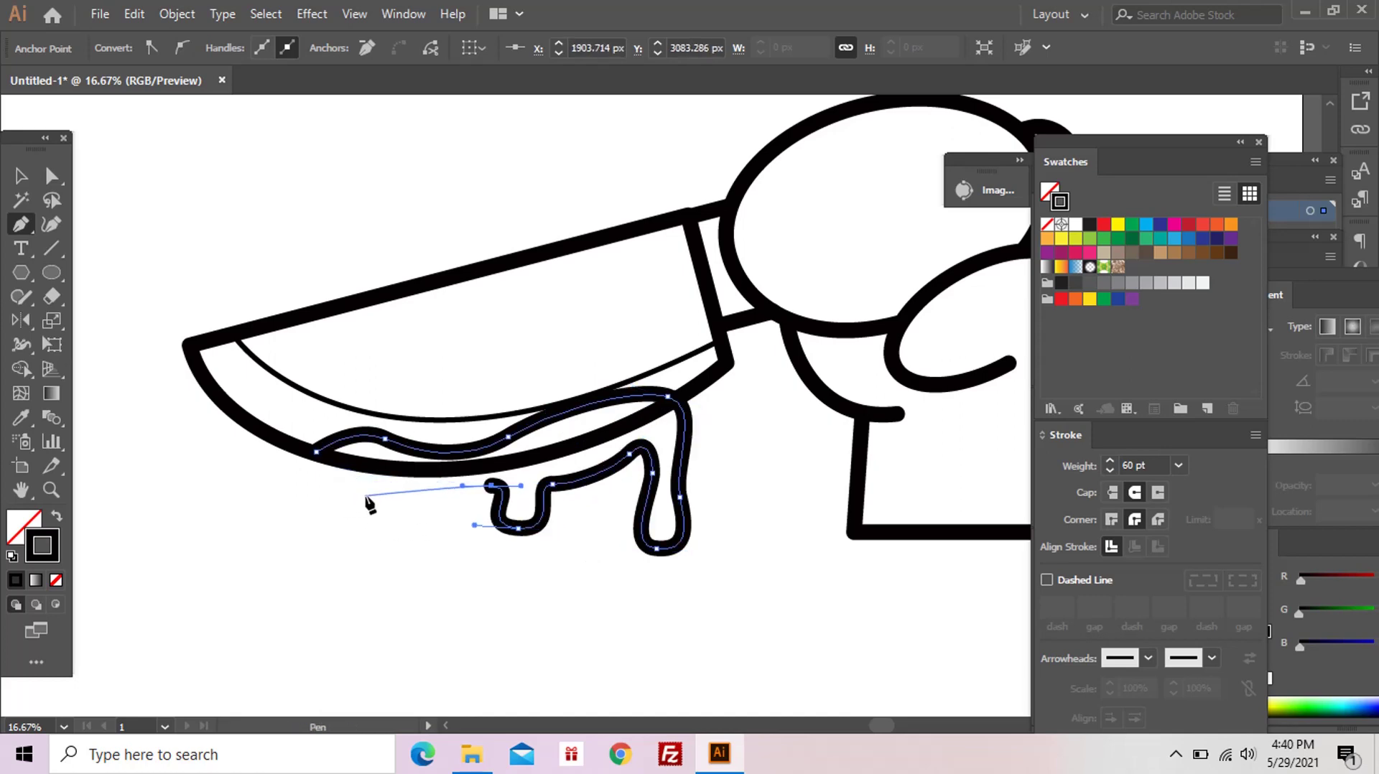
mouse_move(410, 528)
mouse_down()
mouse_move(410, 561)
mouse_move(370, 588)
mouse_up()
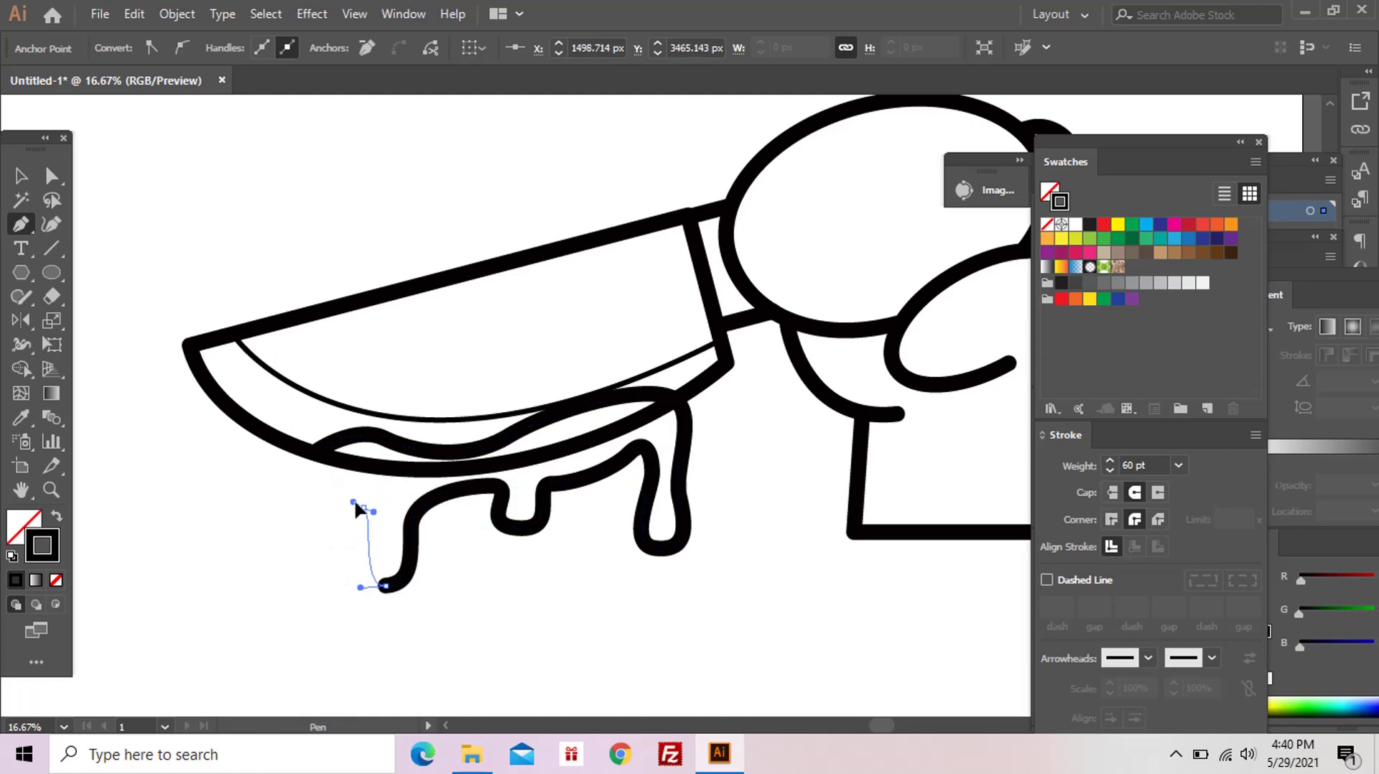
click(316, 448)
Step: Zoom out and pan to bring the whole drawing back into view
ctrl+click(542, 584)
key(ctrl+minus)
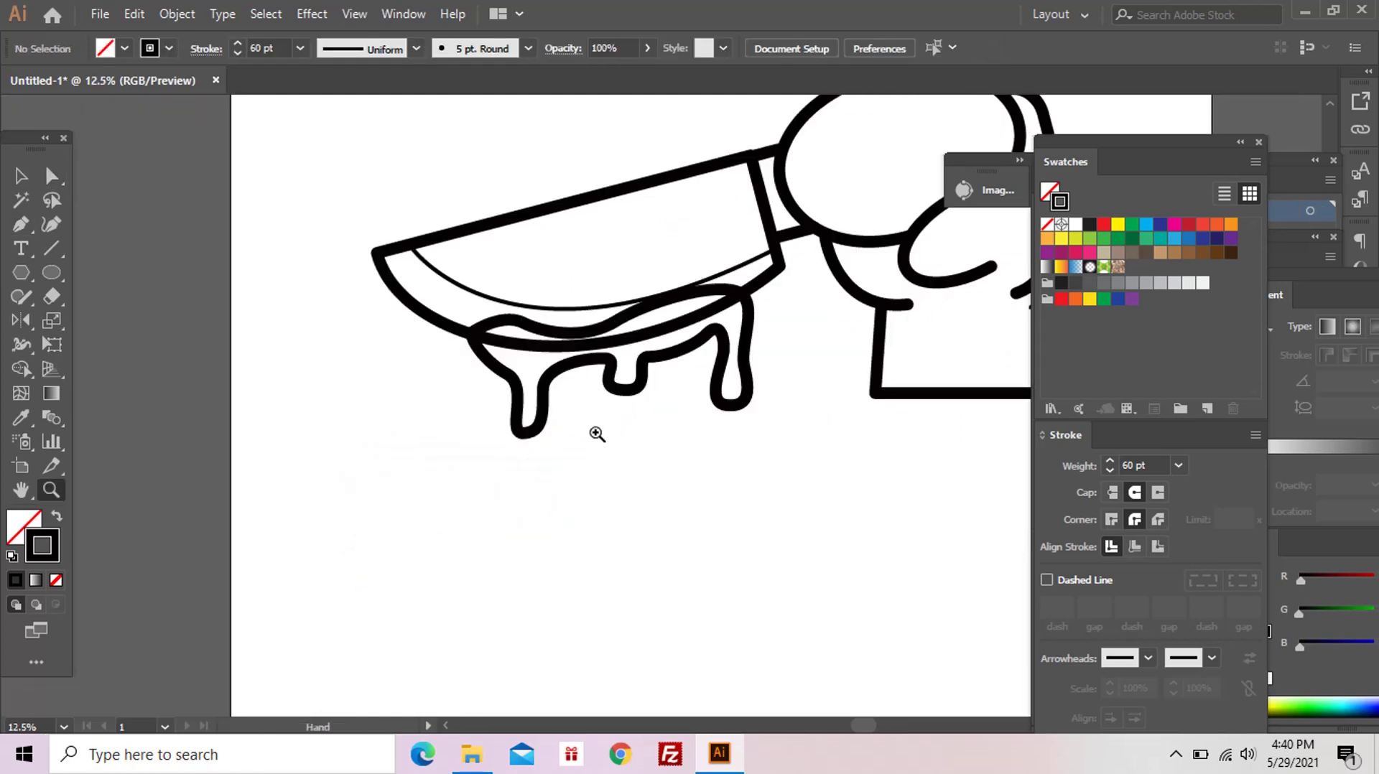
drag(597, 433, 395, 577)
key(a)
drag(615, 585, 877, 567)
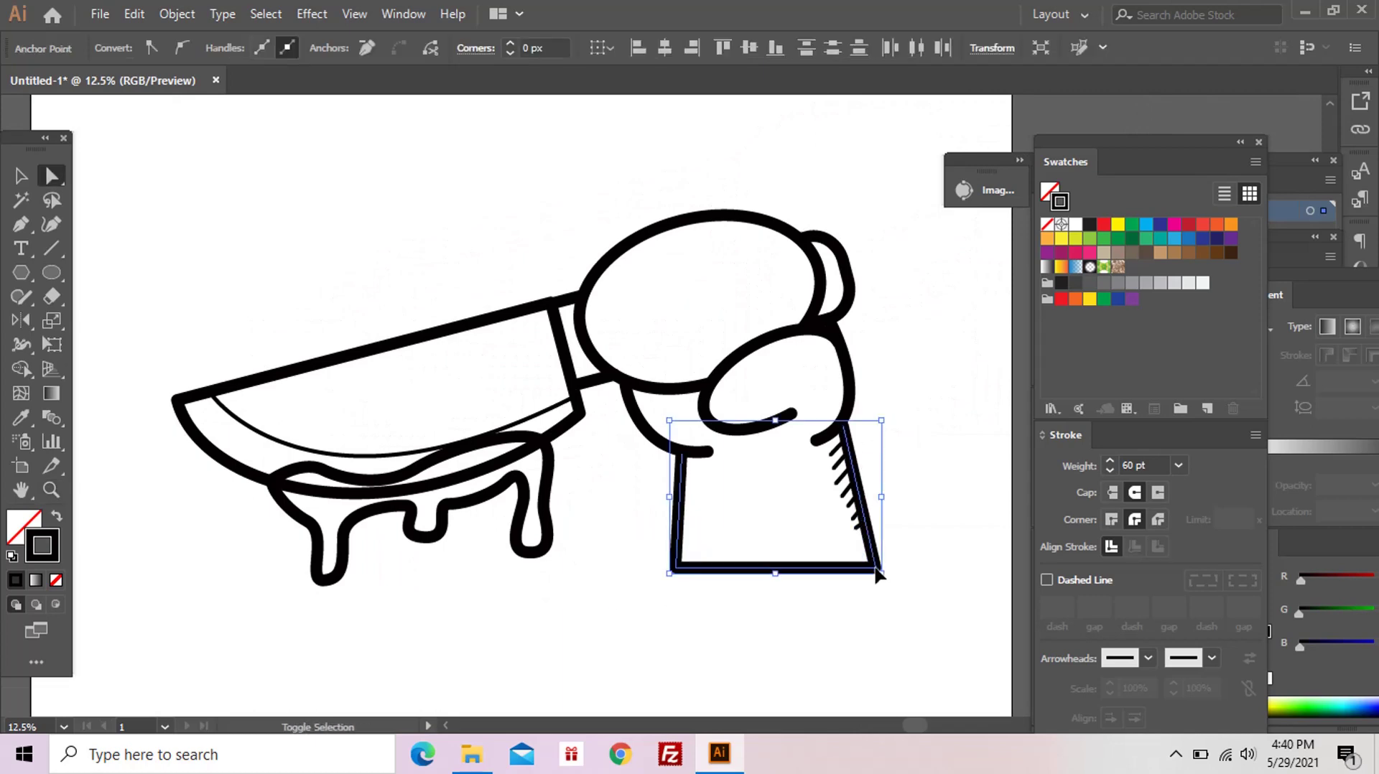
click(765, 596)
key(z)
scroll(710, 553, down, 3)
Step: Delete the blade's bottom curve segment
click(570, 363)
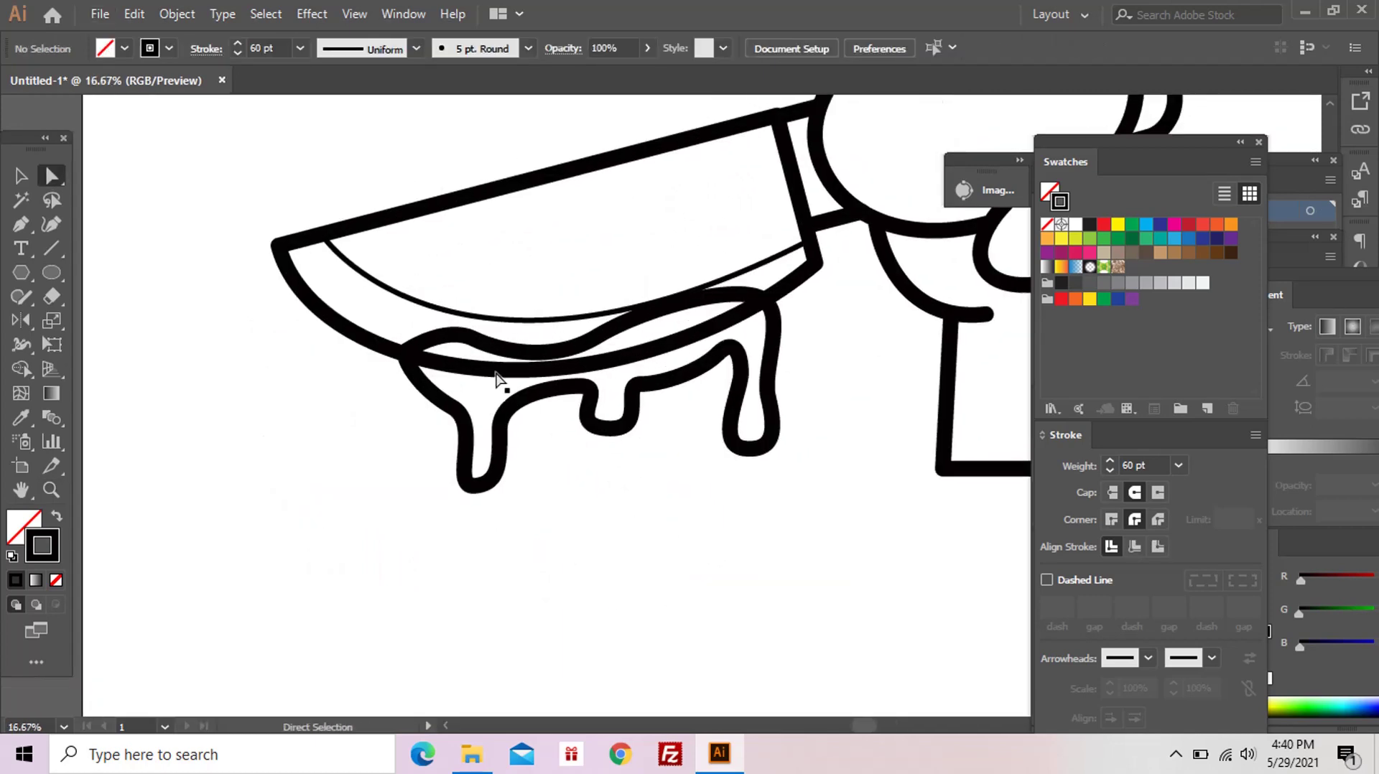
key(p)
ctrl+click(492, 375)
ctrl+click(671, 357)
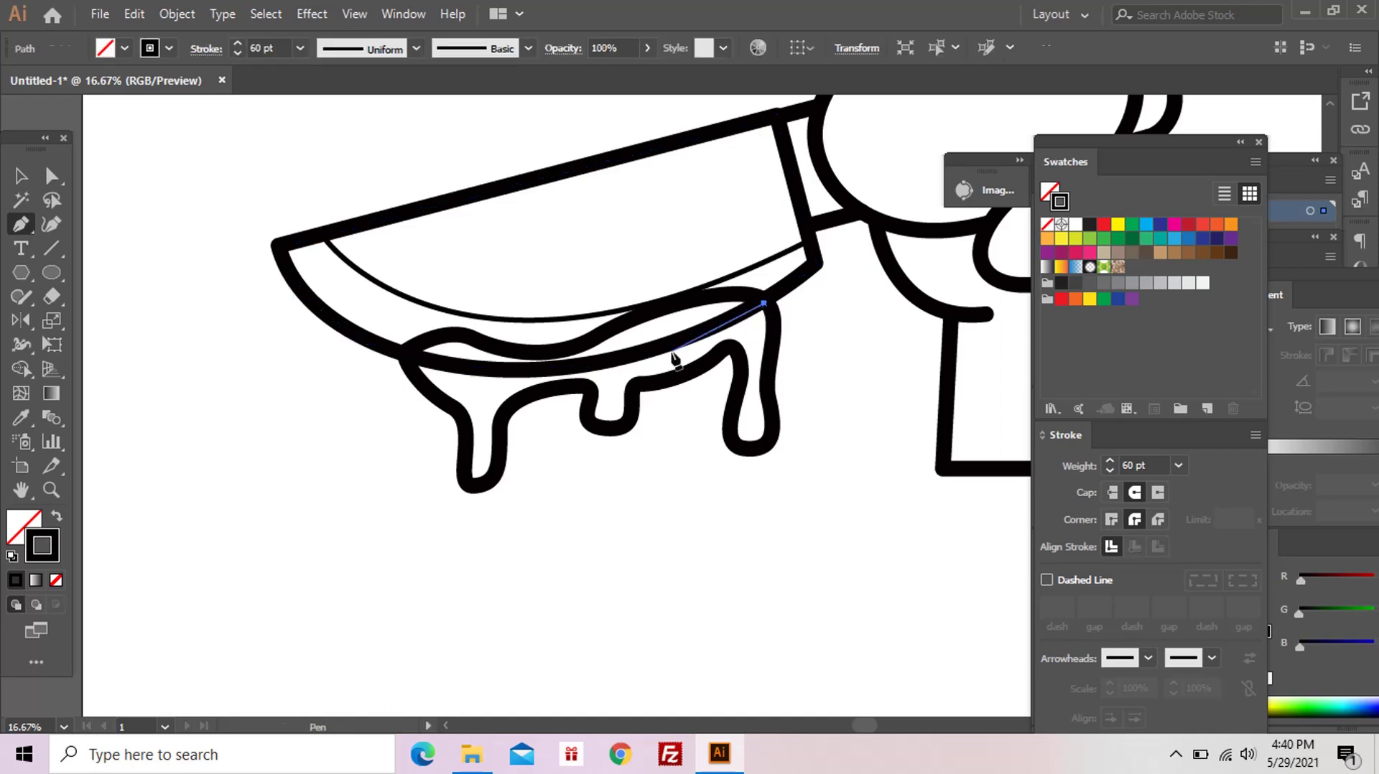
ctrl+click(748, 310)
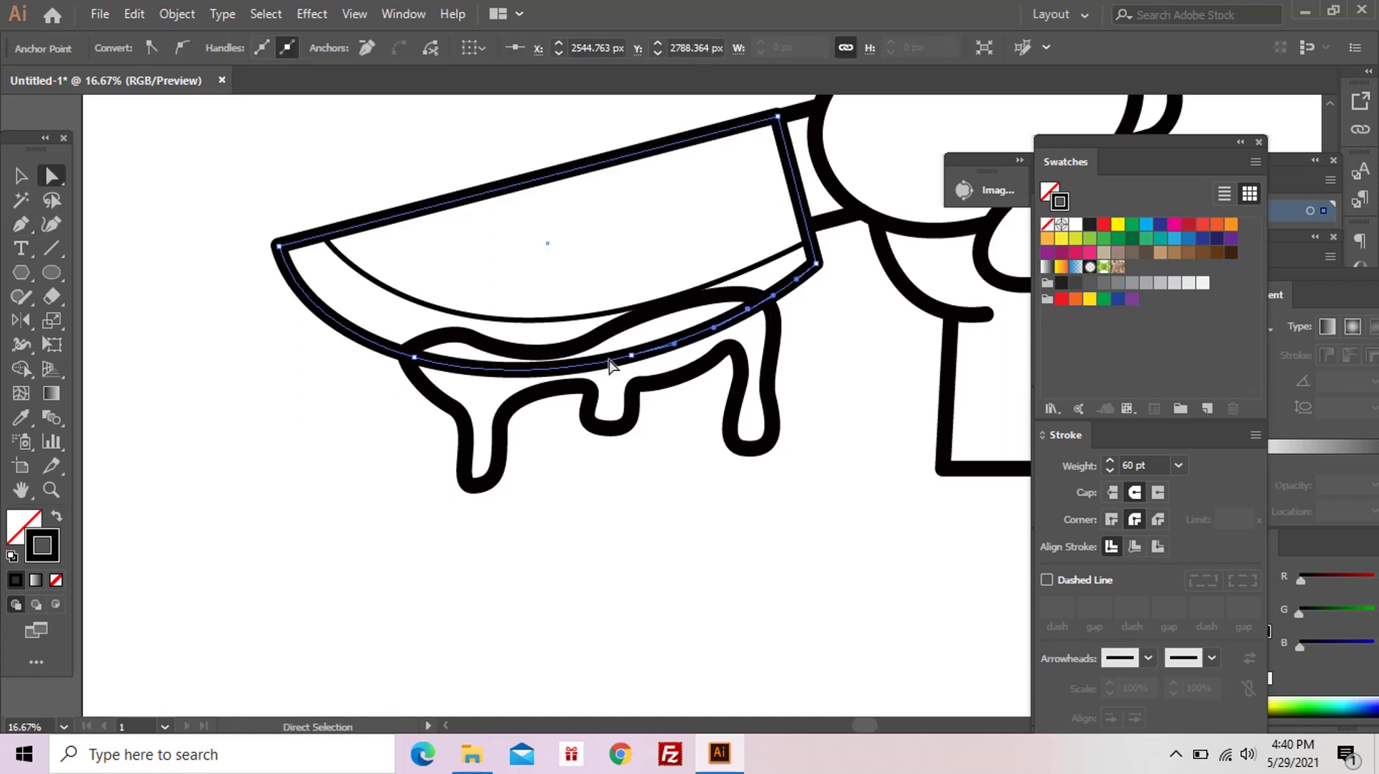
key(Delete)
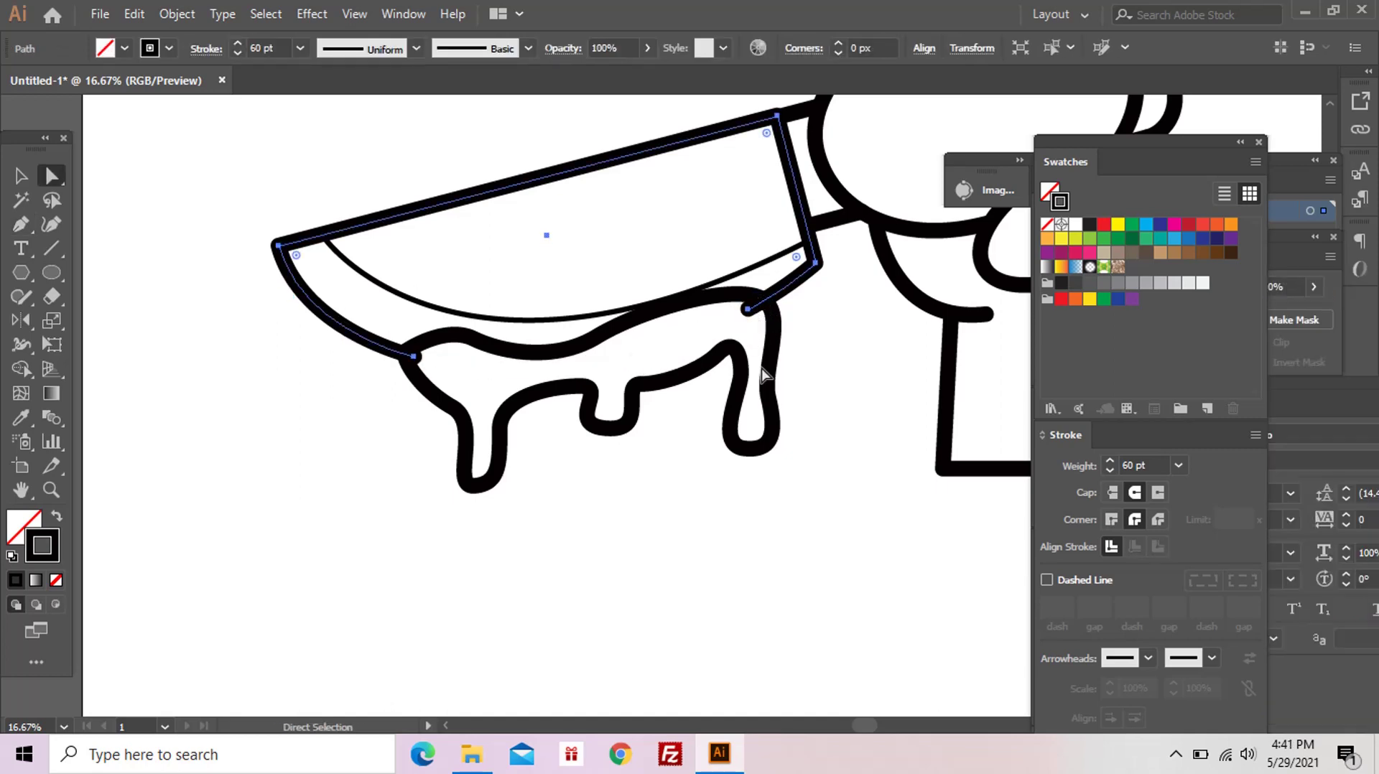
Step: Reshape the blade end where it meets the drip
click(694, 303)
click(662, 284)
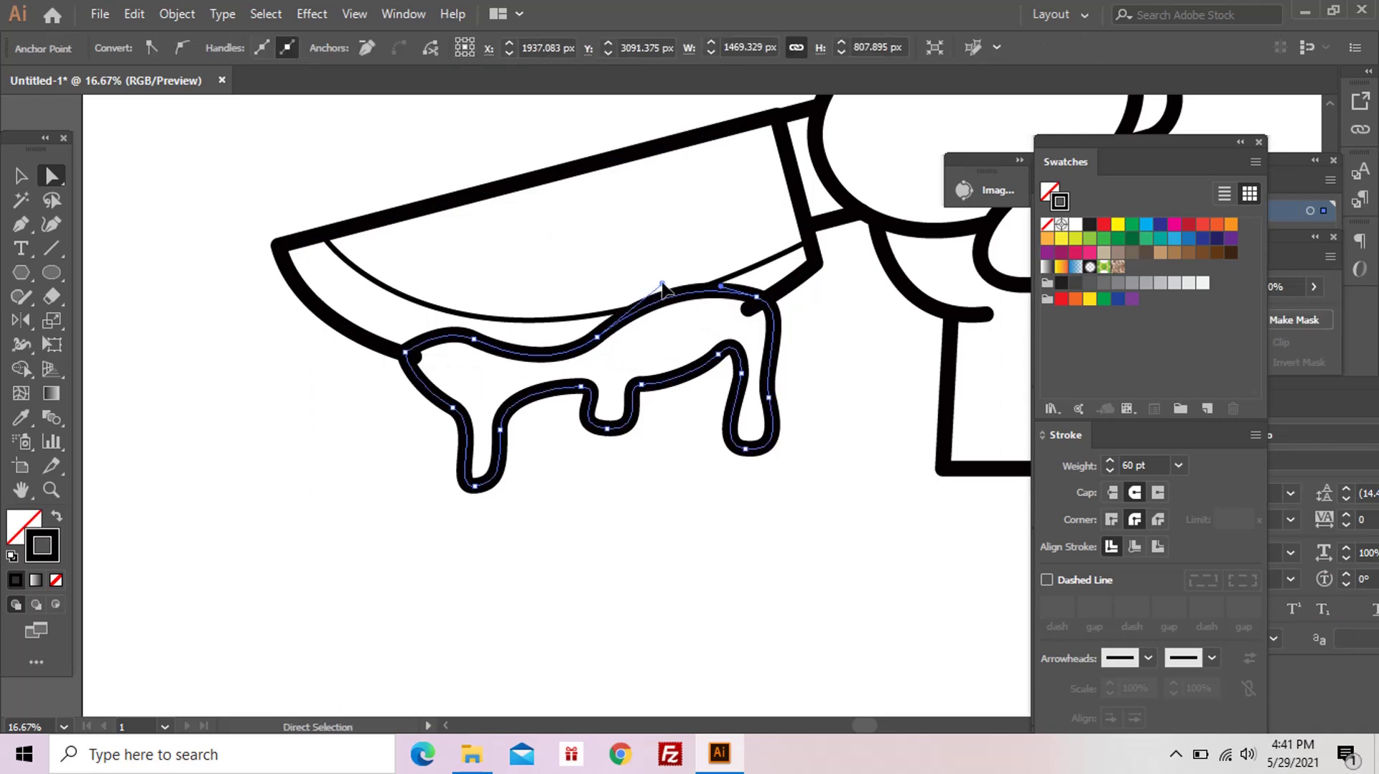
drag(751, 313, 763, 308)
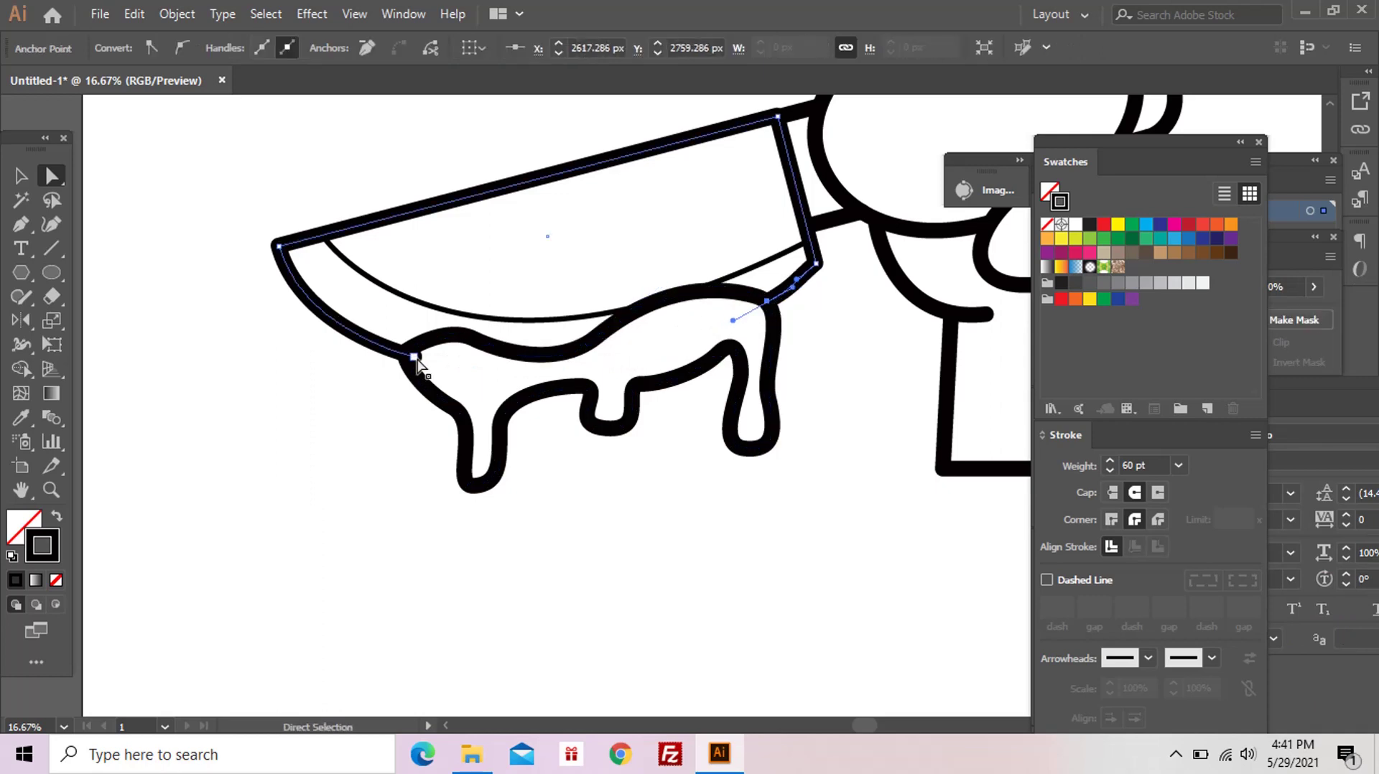
click(677, 393)
Step: Drag the middle drip's bottom anchor down to lengthen it
key(z)
alt+click(520, 497)
ctrl+click(601, 449)
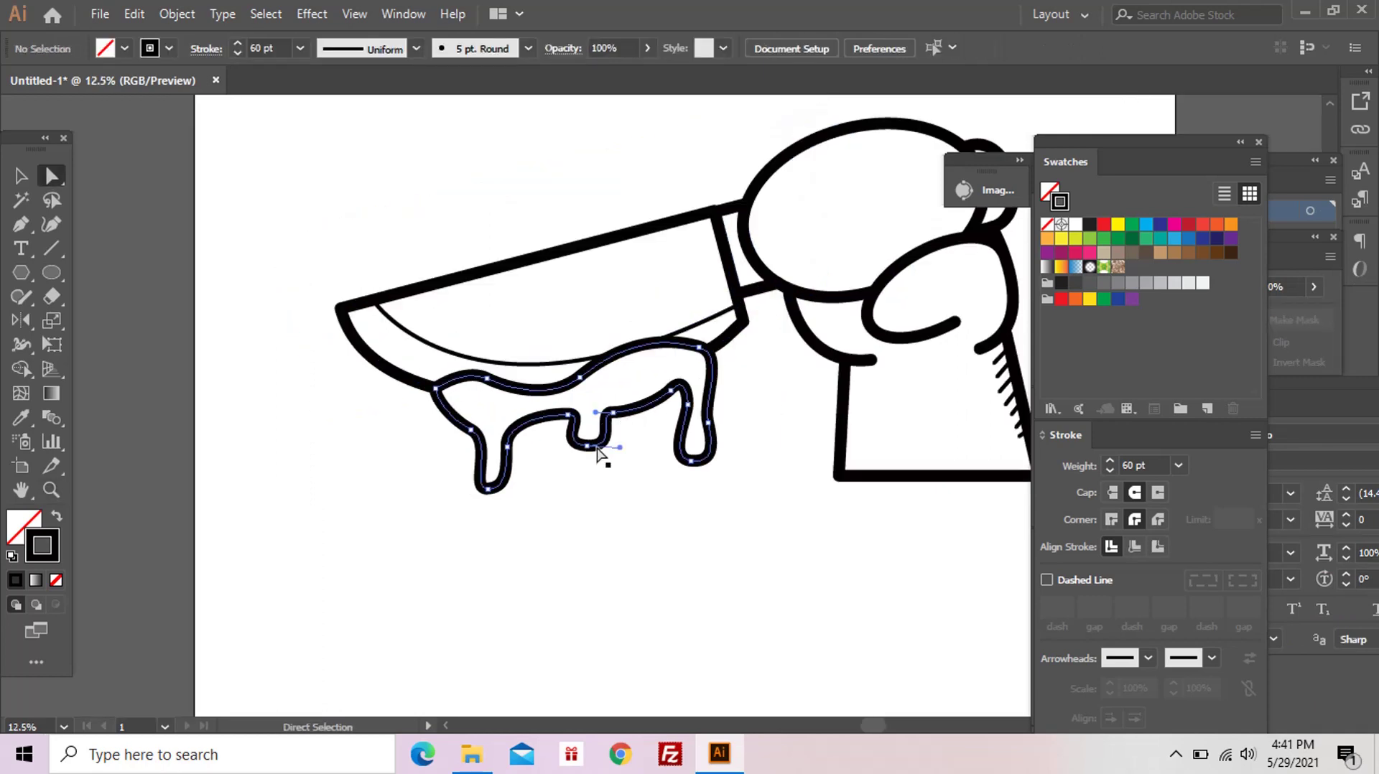
ctrl+drag(588, 452, 584, 462)
alt+click(769, 460)
Step: Expand all the hand and knife artwork, fill and stroke, into shapes
key(v)
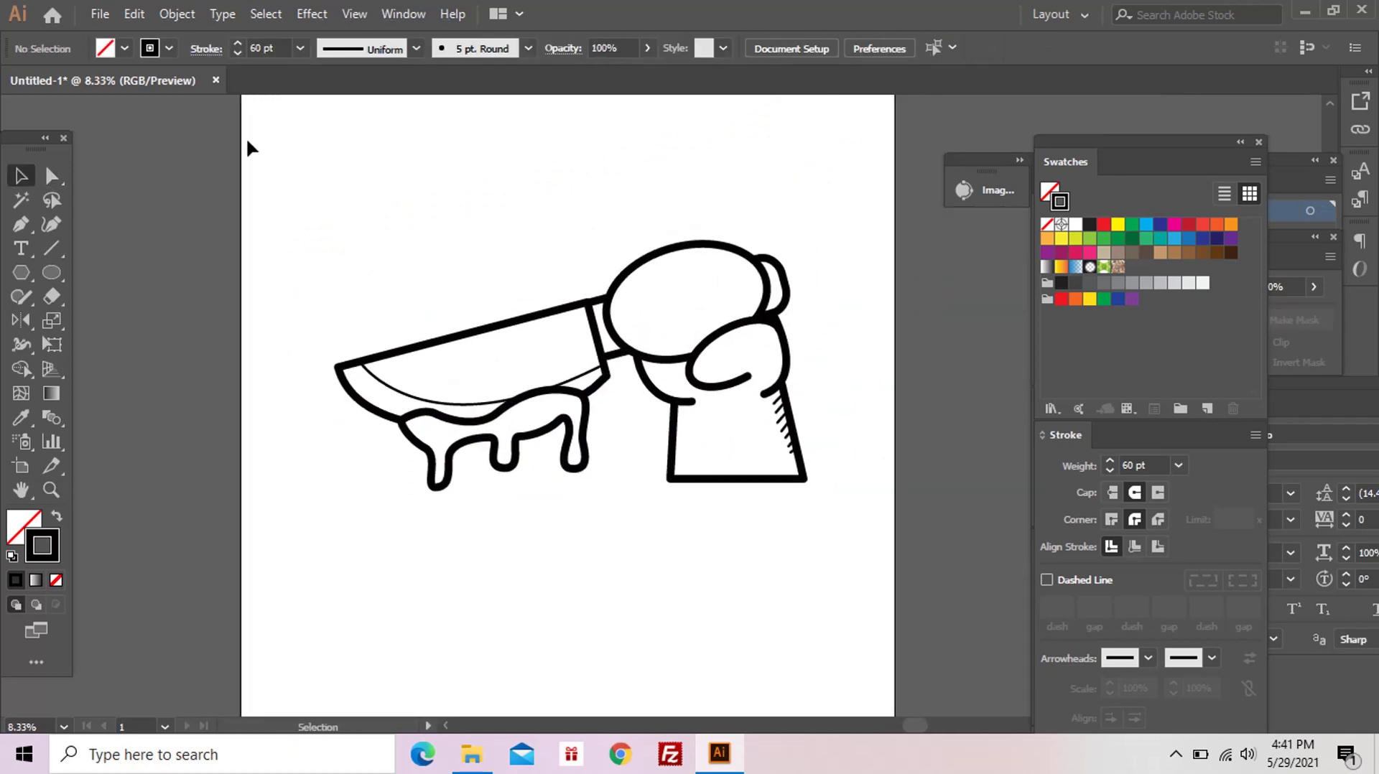
drag(246, 138, 866, 527)
click(177, 13)
click(256, 225)
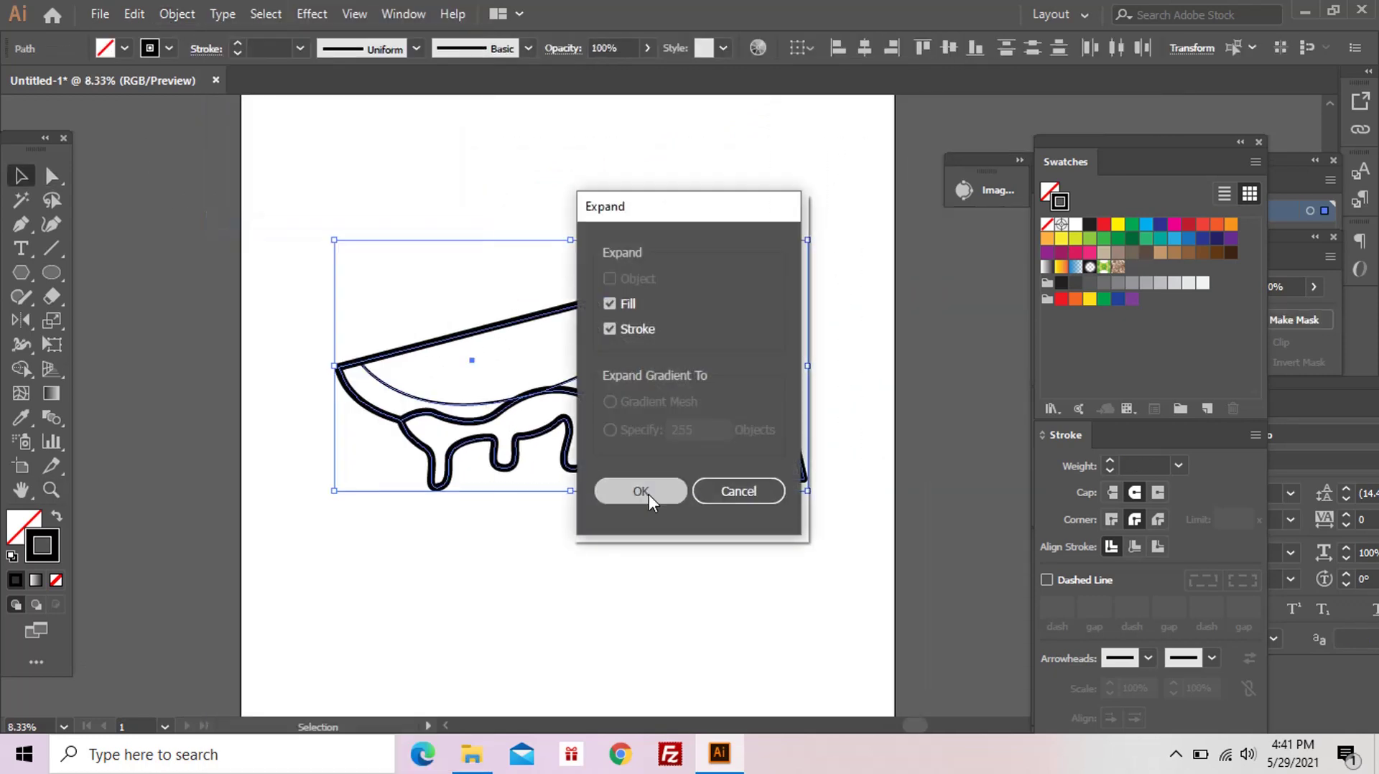
click(649, 494)
Step: Show Pathfinder and place an ff0000 red rectangle behind the whole drawing
click(404, 14)
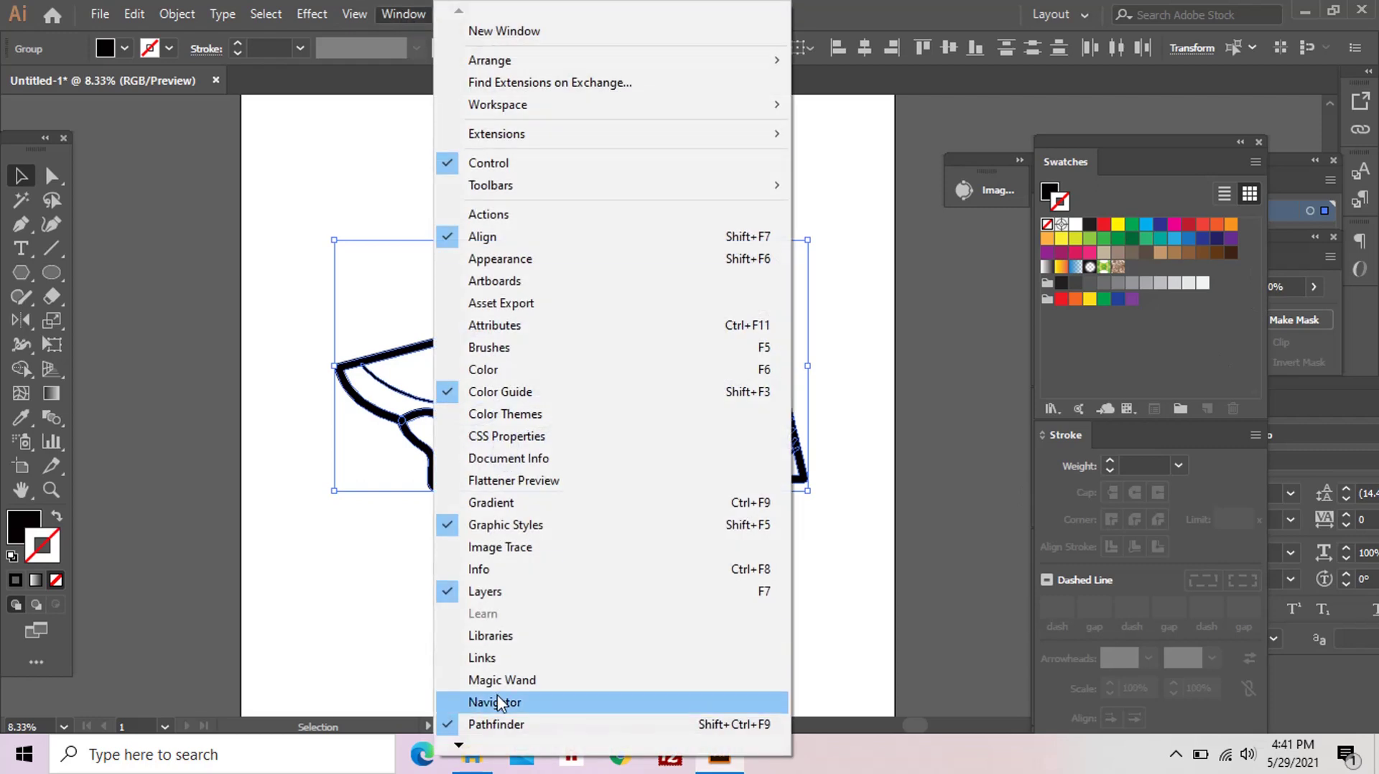
click(497, 695)
click(840, 518)
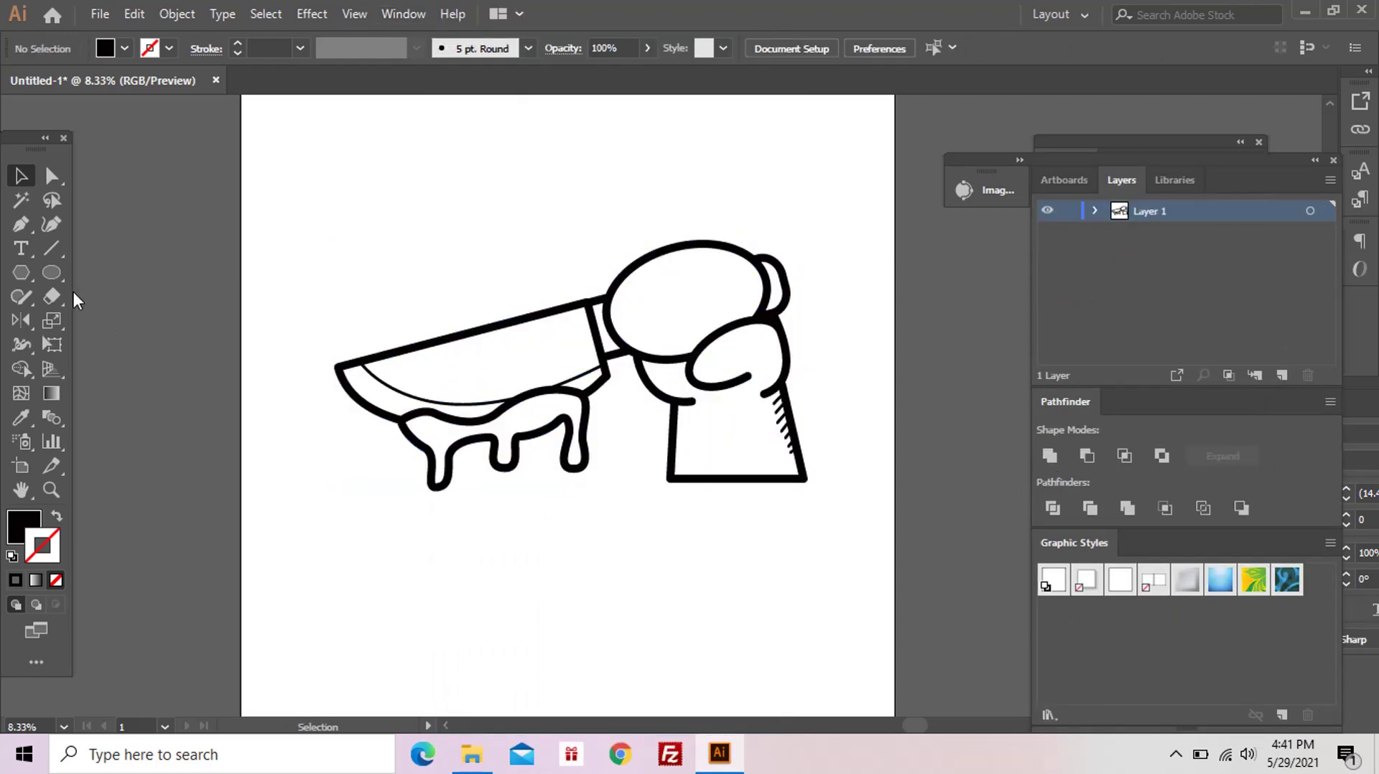
double_click(21, 524)
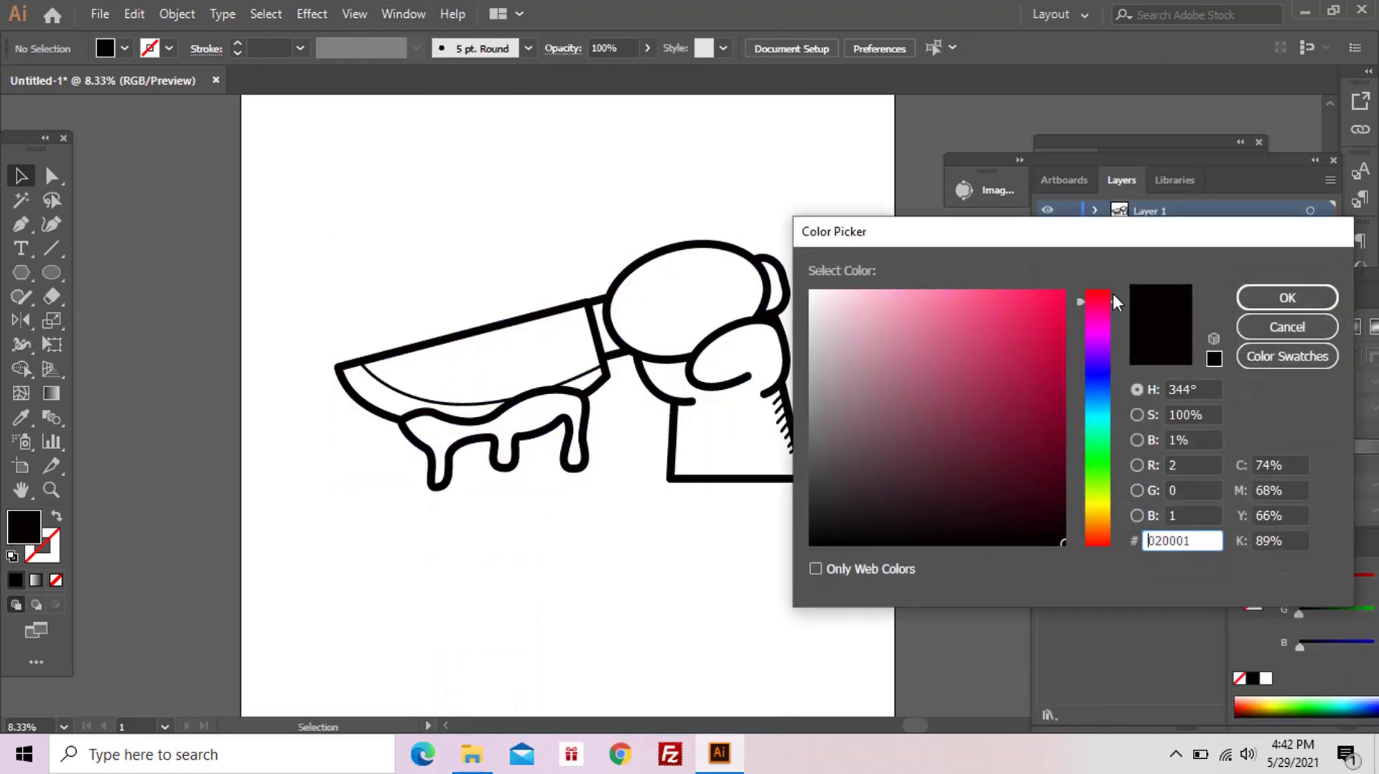
text(ff0000)
key(Return)
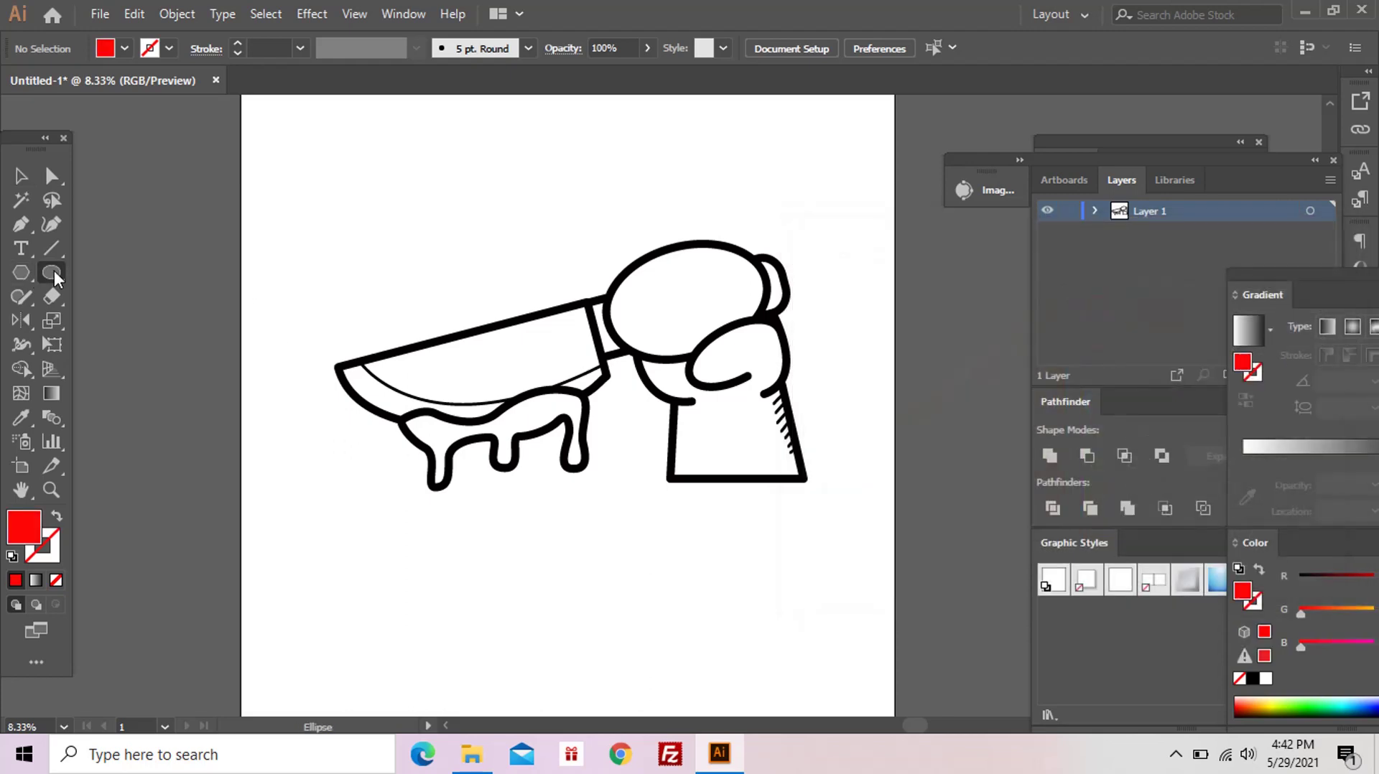
drag(54, 273, 84, 273)
drag(302, 172, 857, 578)
key(ctrl+shift+bracketleft)
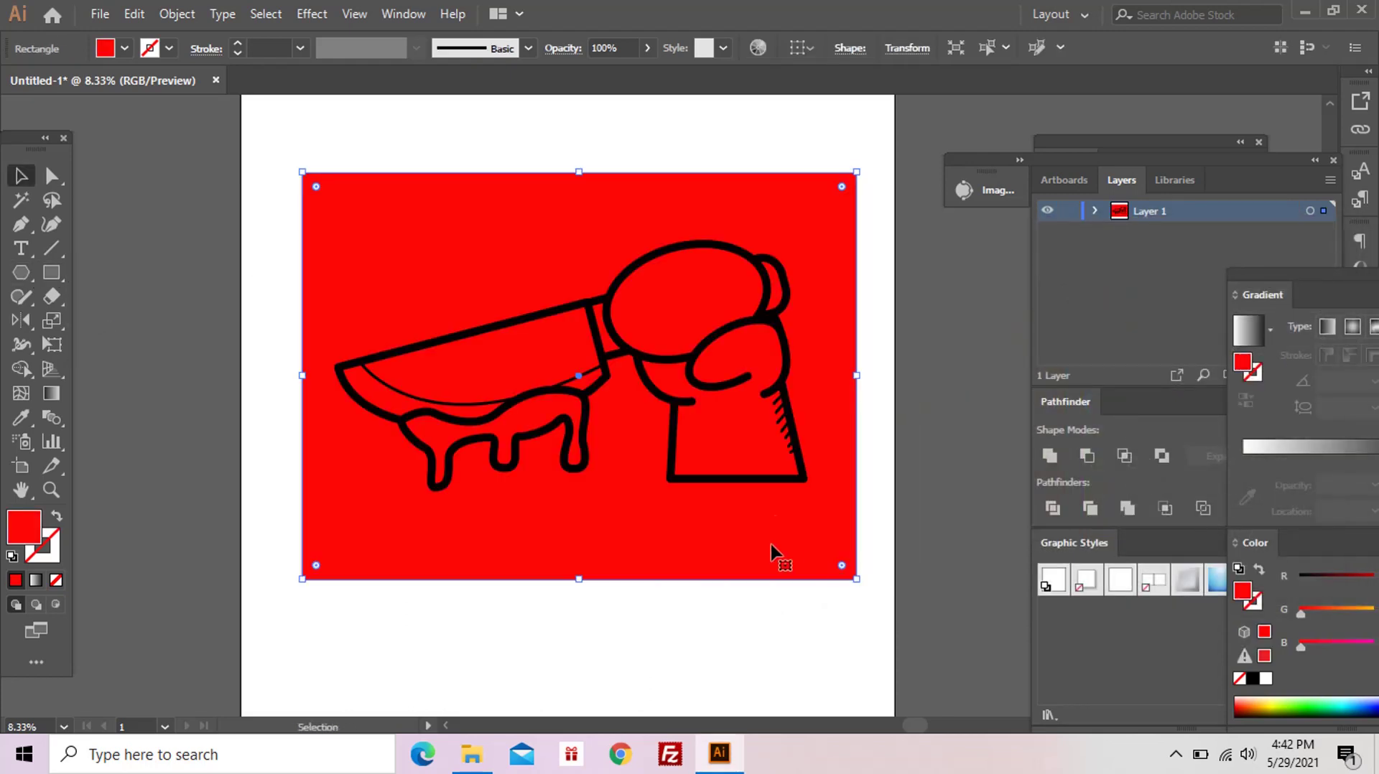
Step: Divide the artwork with the red rectangle and delete the outer background piece
shift+click(804, 479)
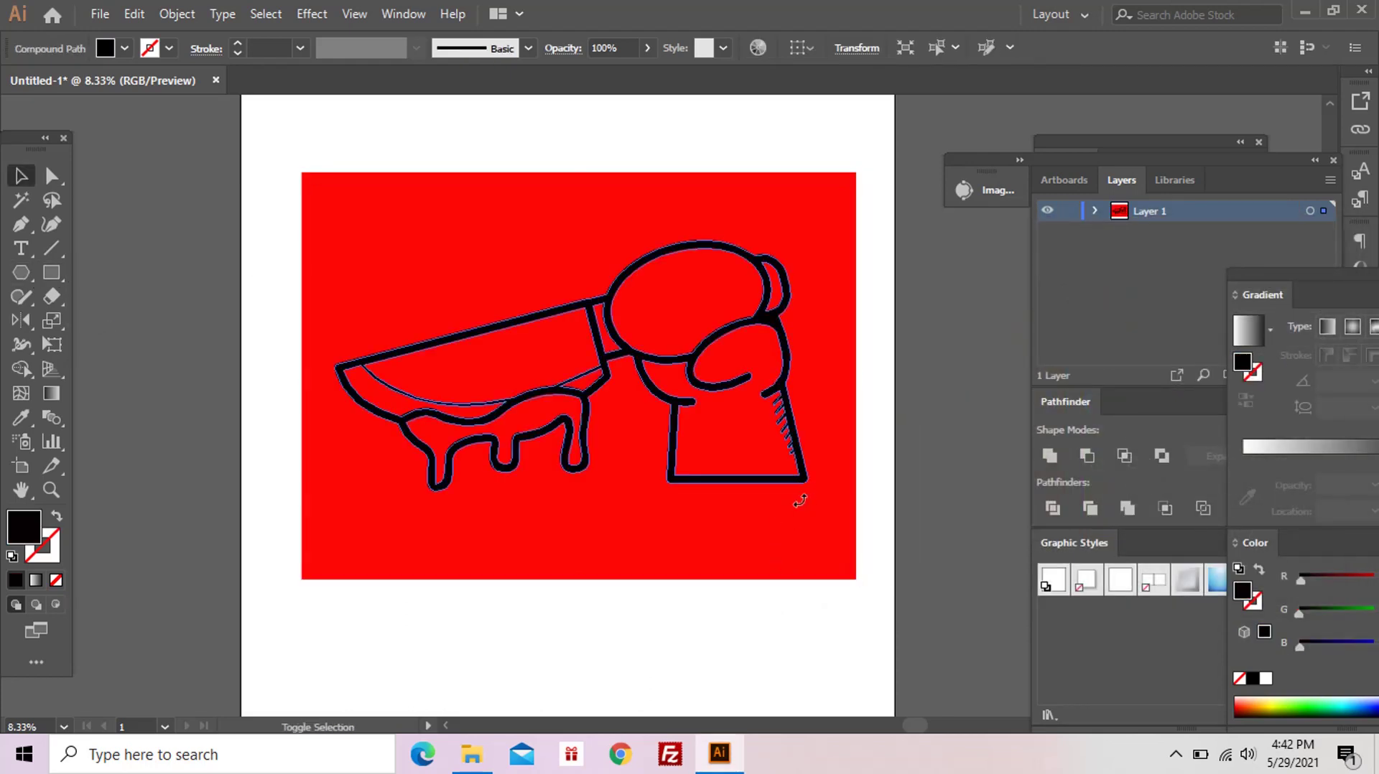
click(1046, 510)
key(a)
click(732, 548)
key(Delete)
Step: Colour the slivers between the blade and fist dark red
key(z)
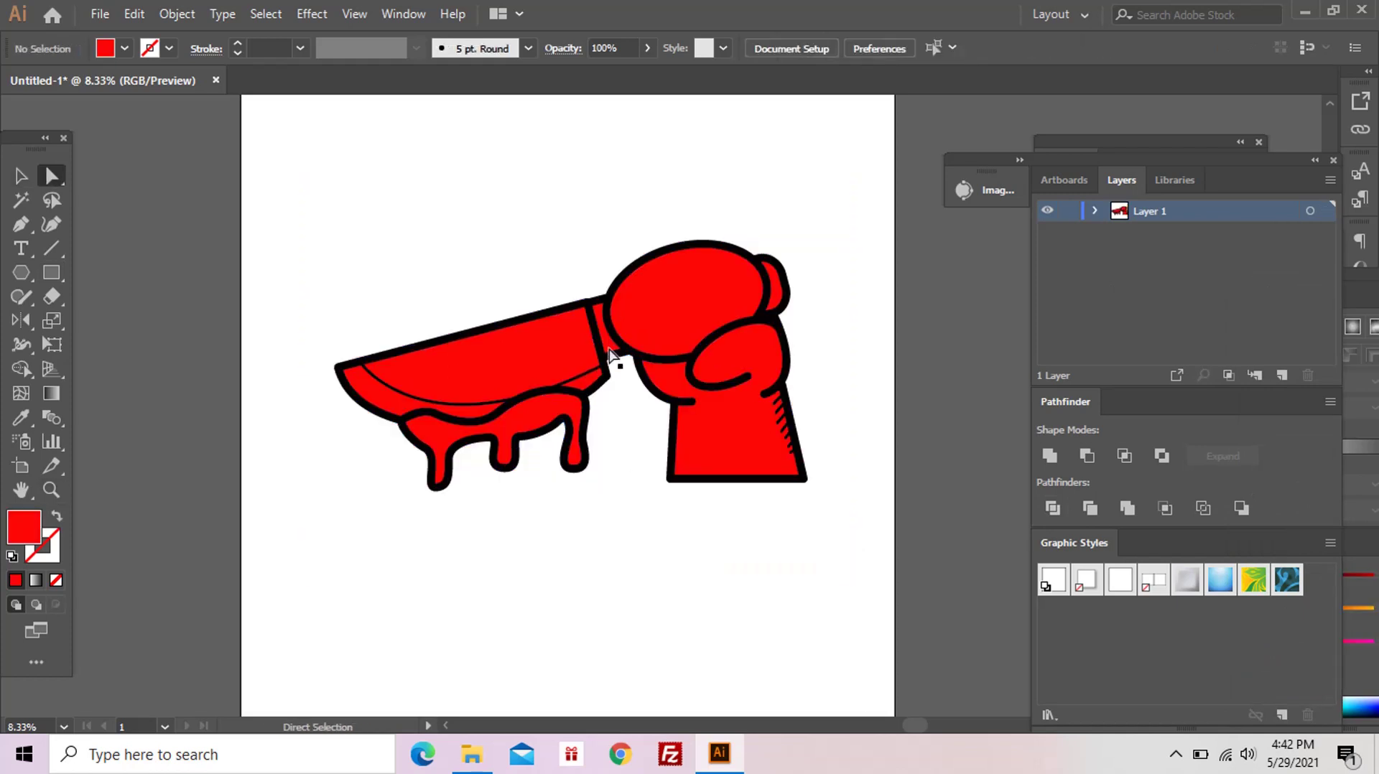
click(609, 351)
shift+click(778, 304)
key(i)
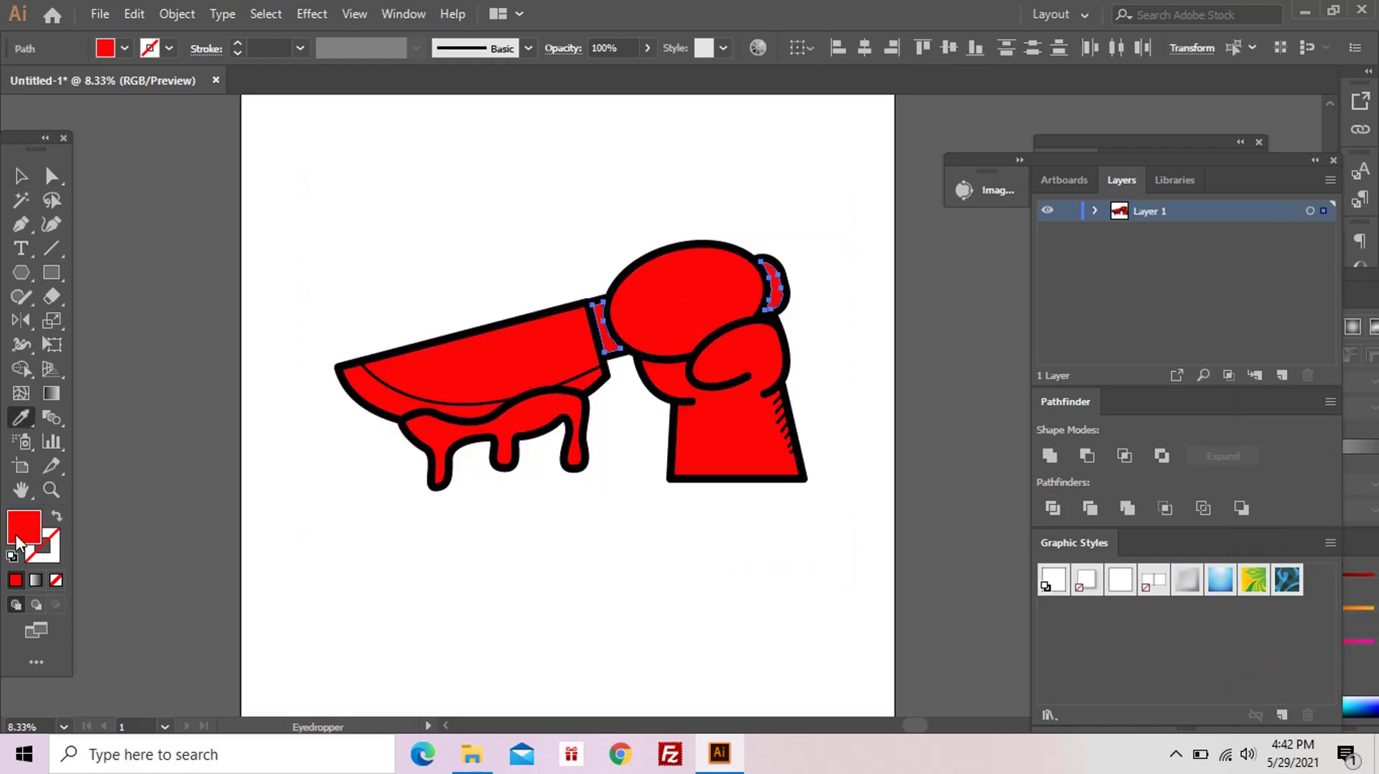
double_click(23, 526)
click(1061, 402)
click(1286, 298)
Step: Reselect both slivers and adjust their dark red shade
key(a)
key(ctrl+shift+a)
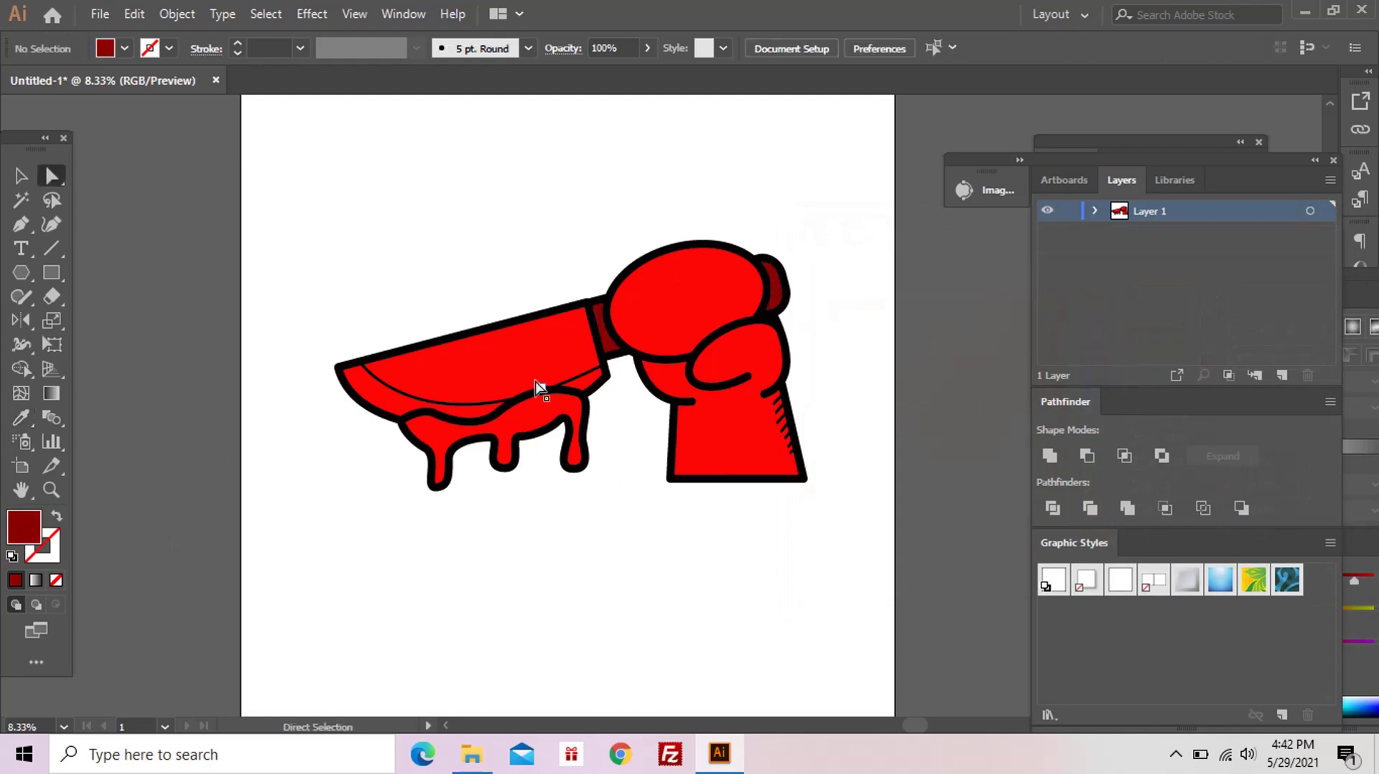
drag(594, 221, 684, 399)
drag(554, 498, 219, 491)
key(ctrl+z)
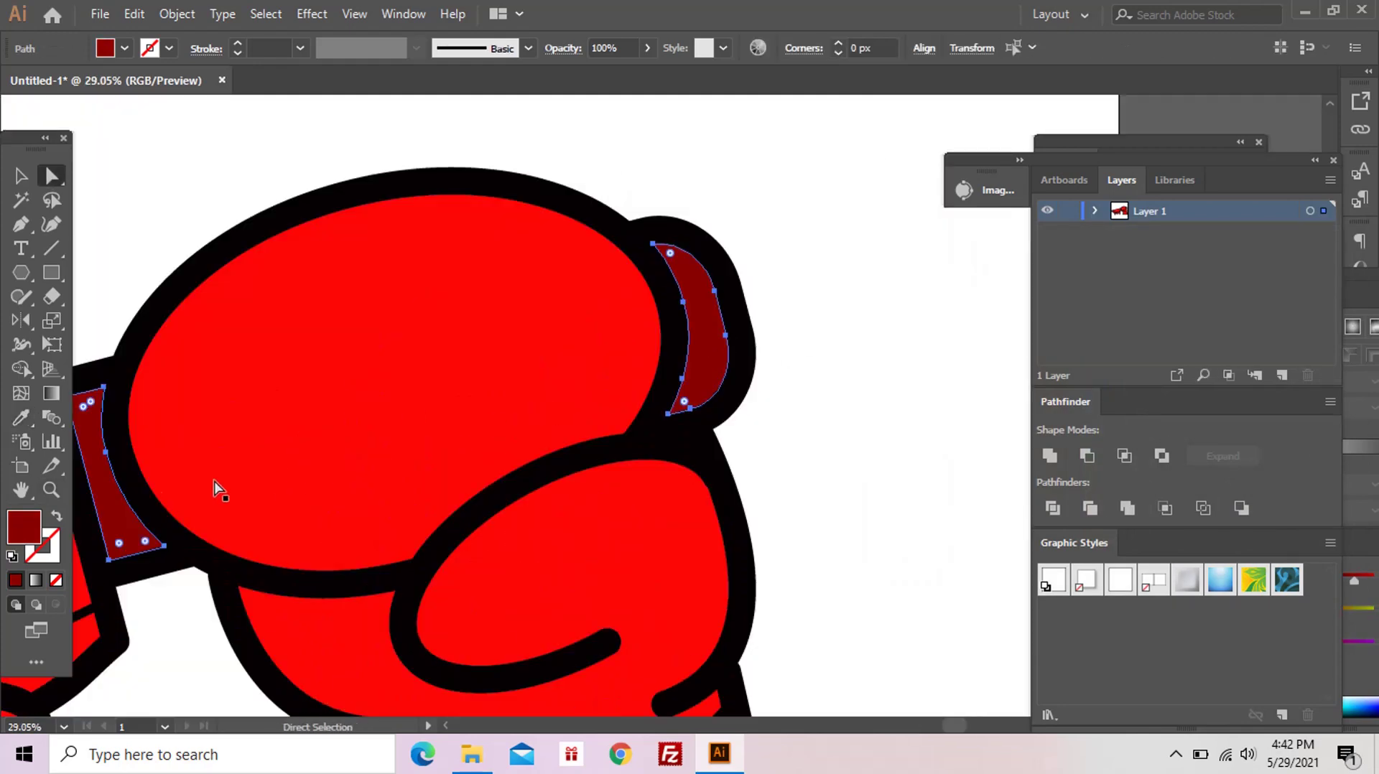
double_click(34, 530)
click(1058, 433)
click(1281, 299)
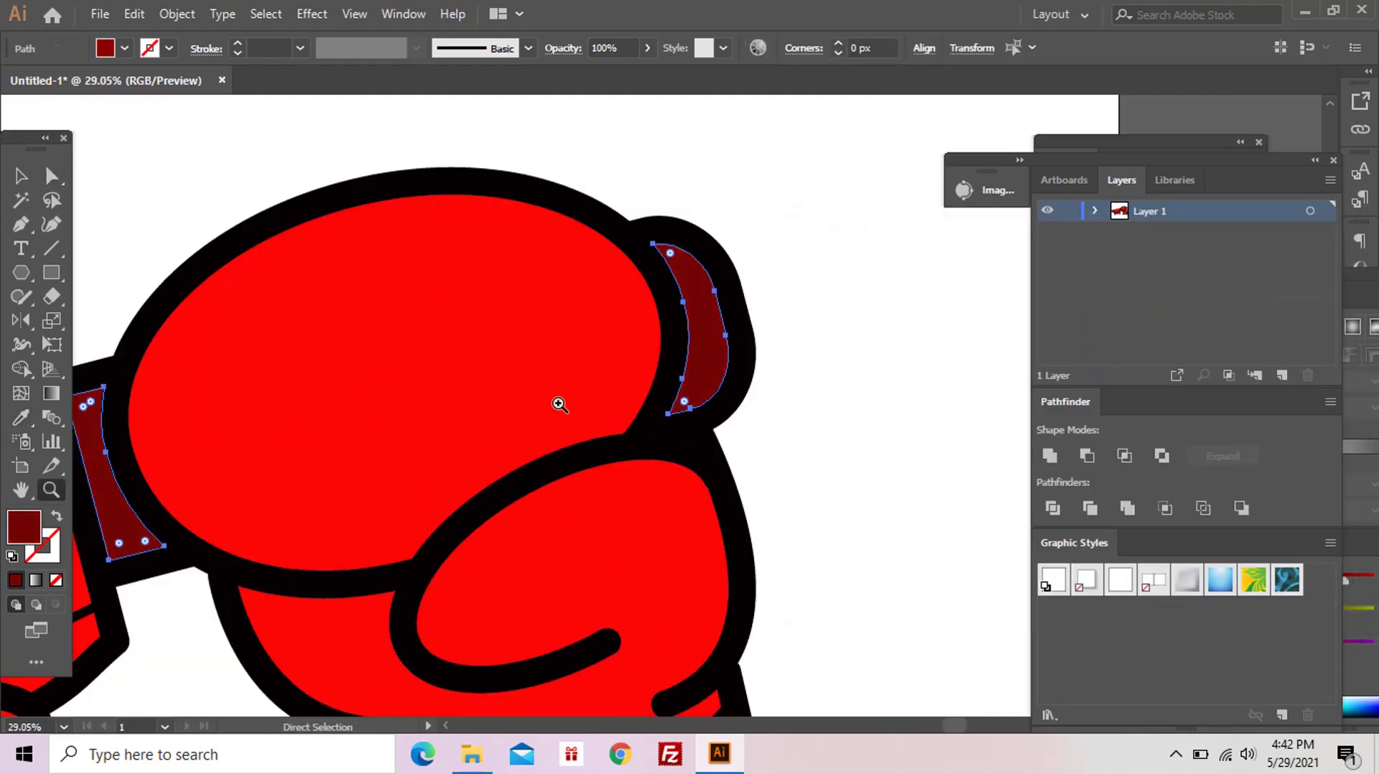
Step: Fill the inner blade area with grey
key(ctrl+shift+a)
key(ctrl+minus)
key(ctrl+minus)
drag(657, 359, 679, 346)
key(a)
click(481, 429)
double_click(23, 527)
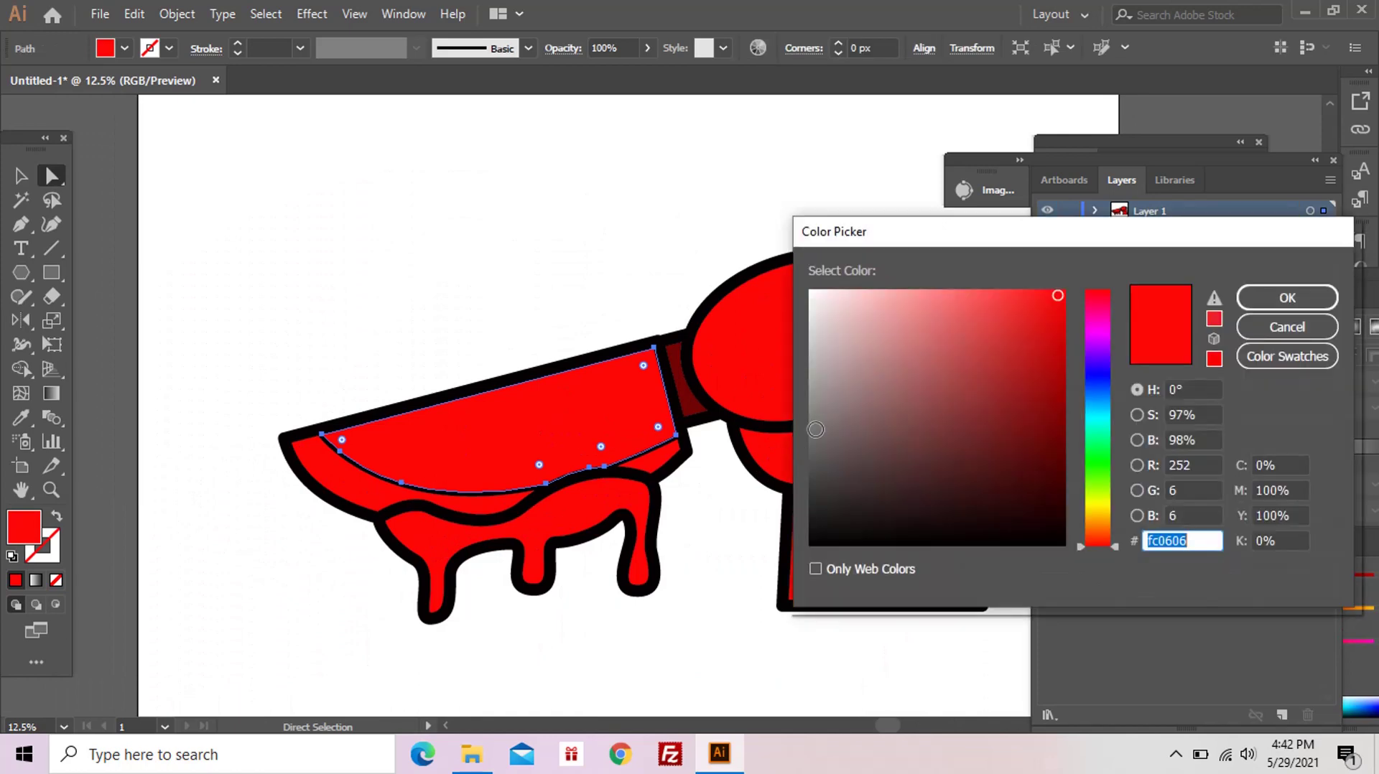
click(816, 429)
click(1261, 299)
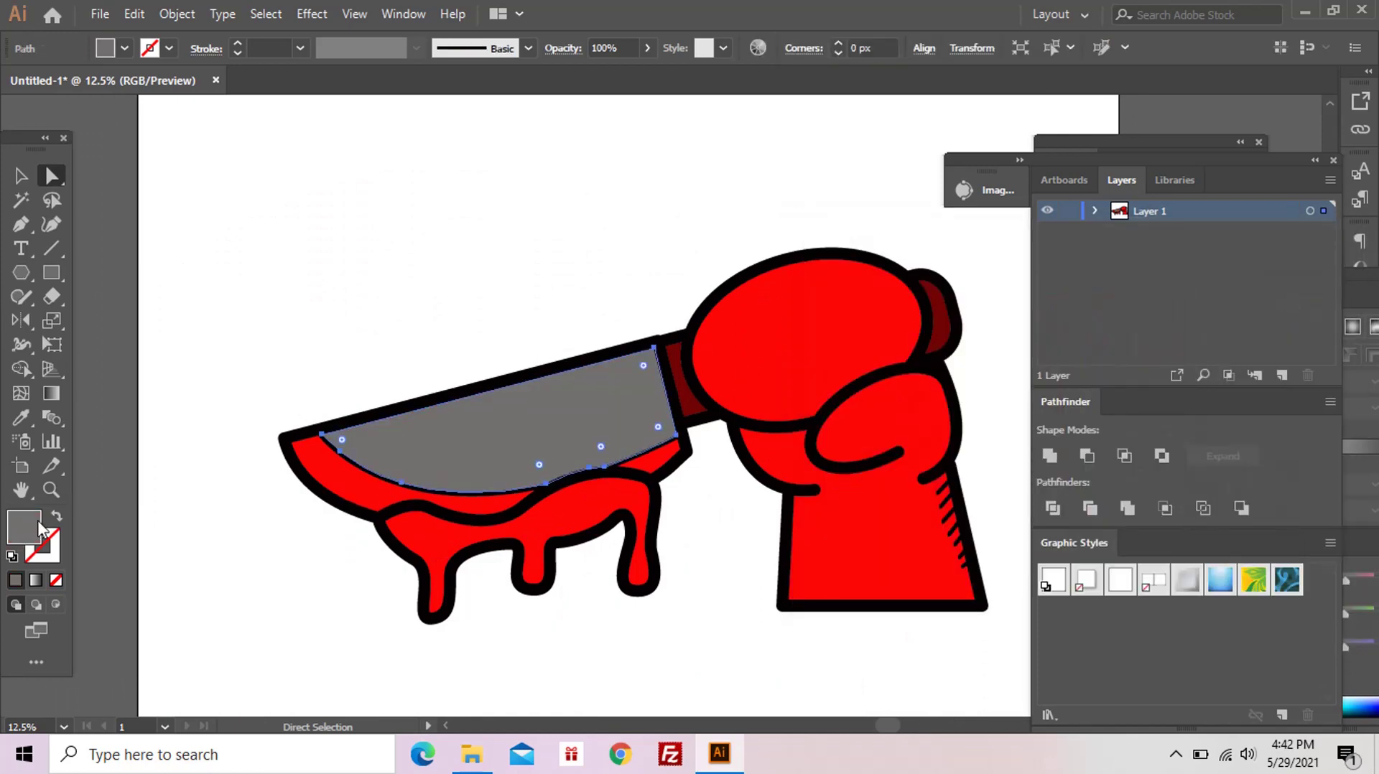
Step: Turn the red strip under the blade a lighter grey
click(331, 493)
key(i)
click(617, 439)
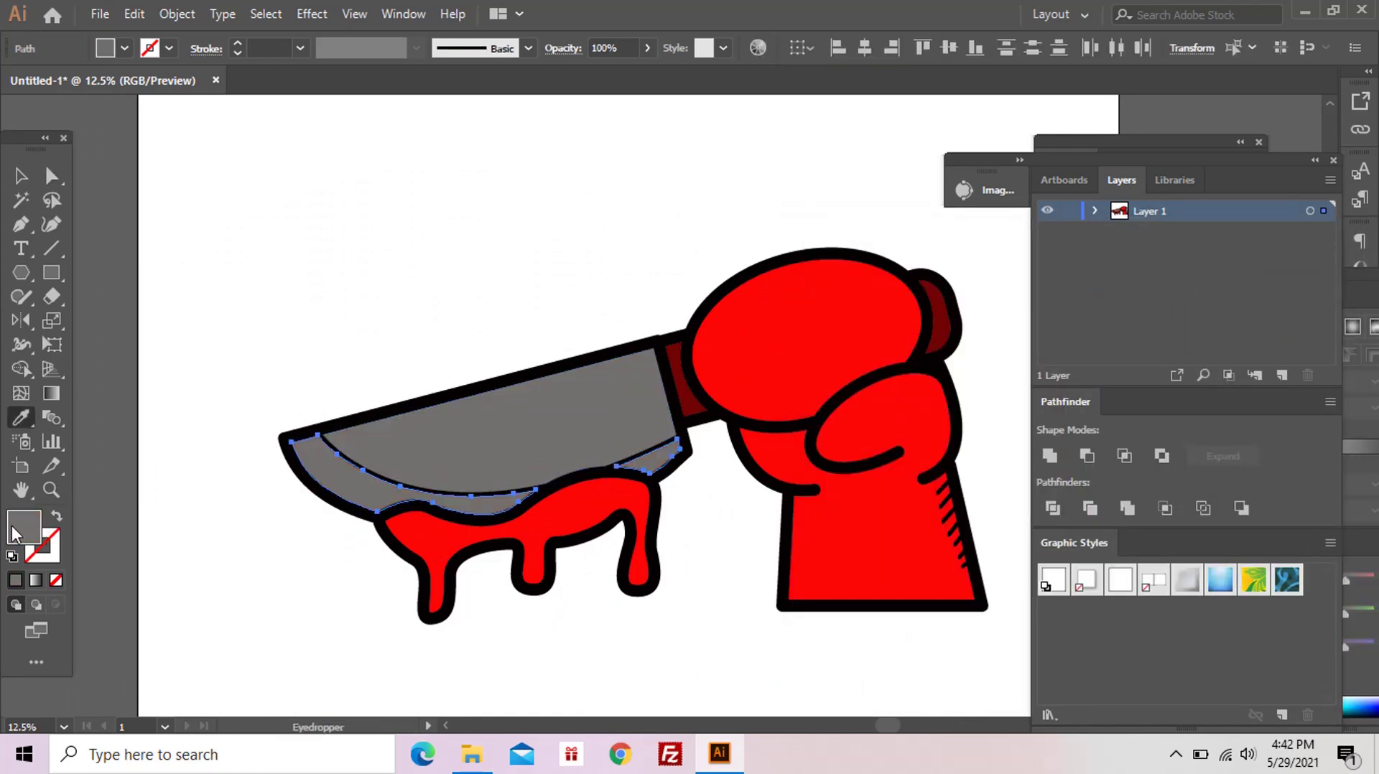
double_click(24, 527)
click(813, 391)
click(1280, 296)
key(ctrl+shift+a)
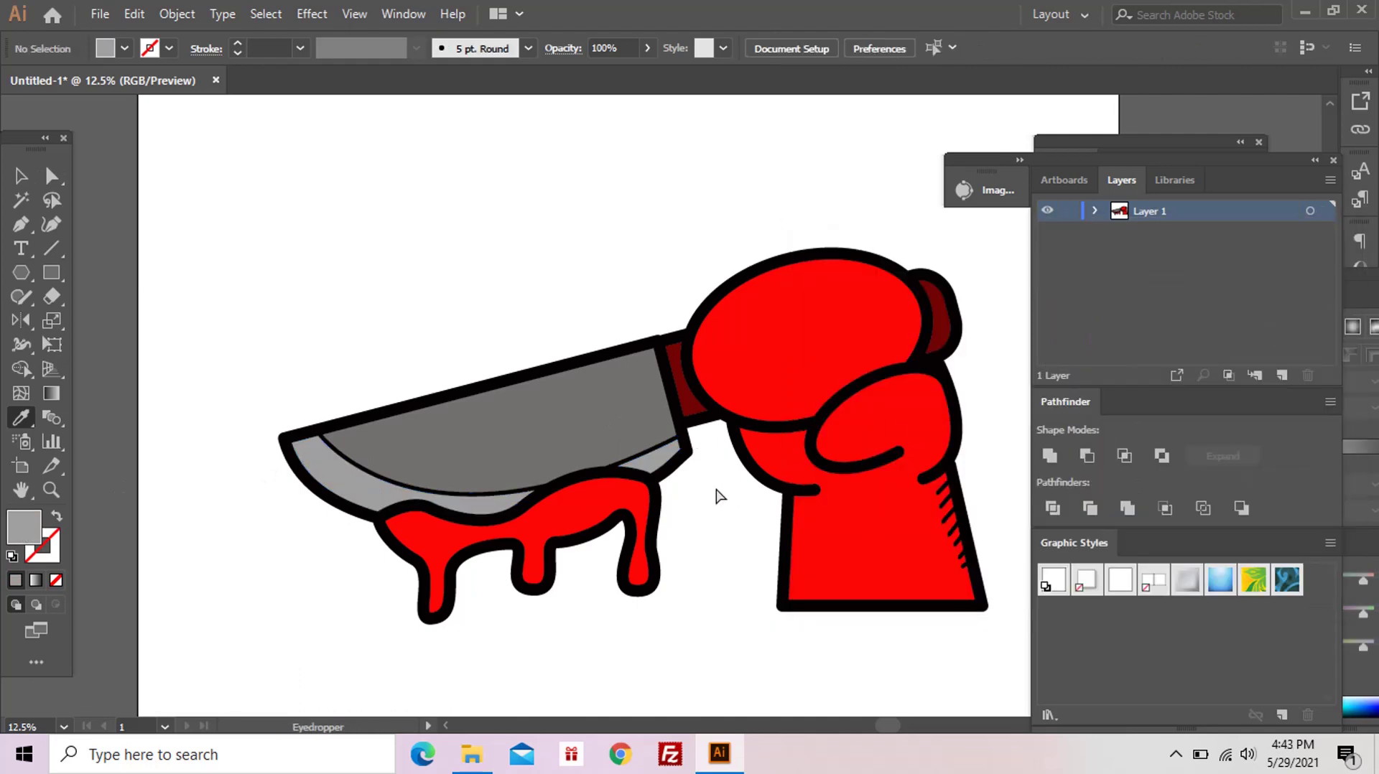
Step: Give the blade's bottom strip a darker grey fill
click(381, 446)
key(ctrl+shift+a)
click(517, 495)
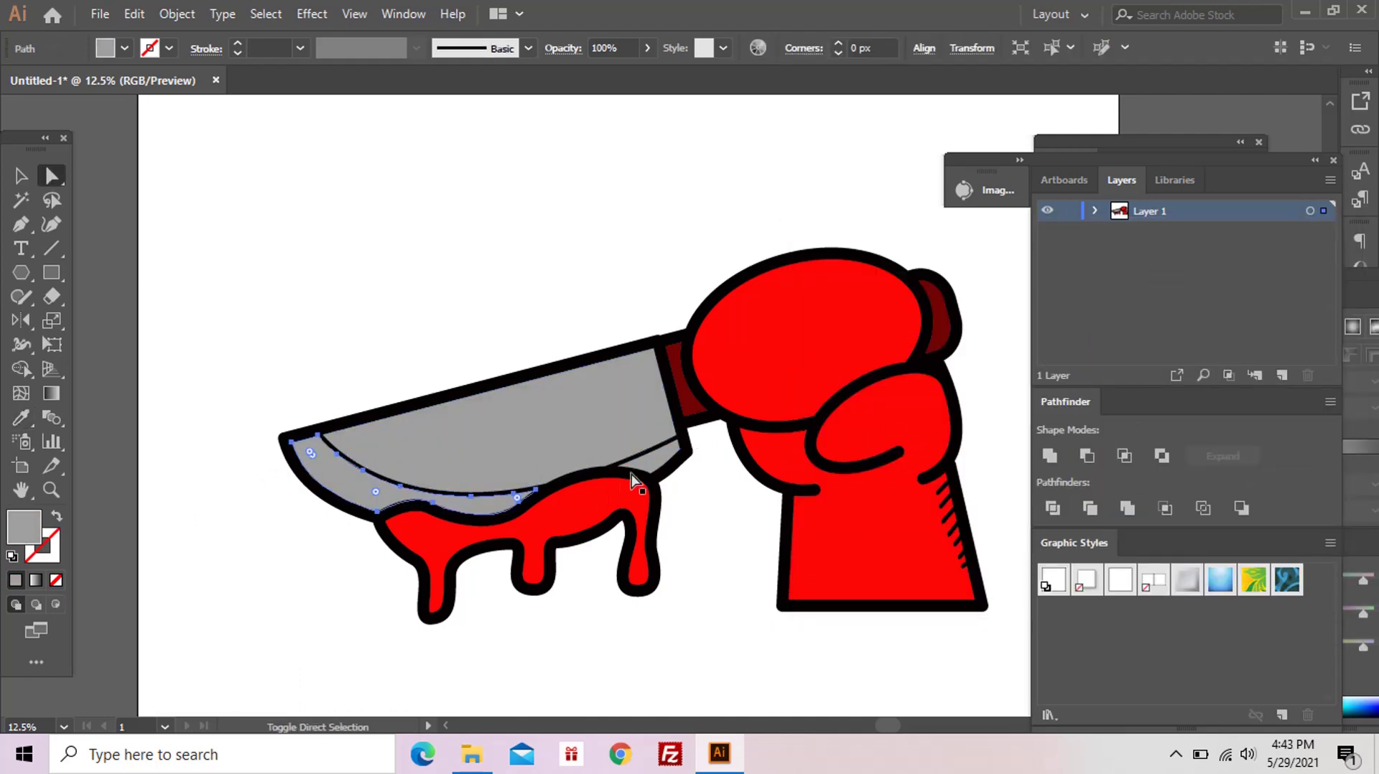
double_click(30, 531)
click(1022, 387)
click(1248, 304)
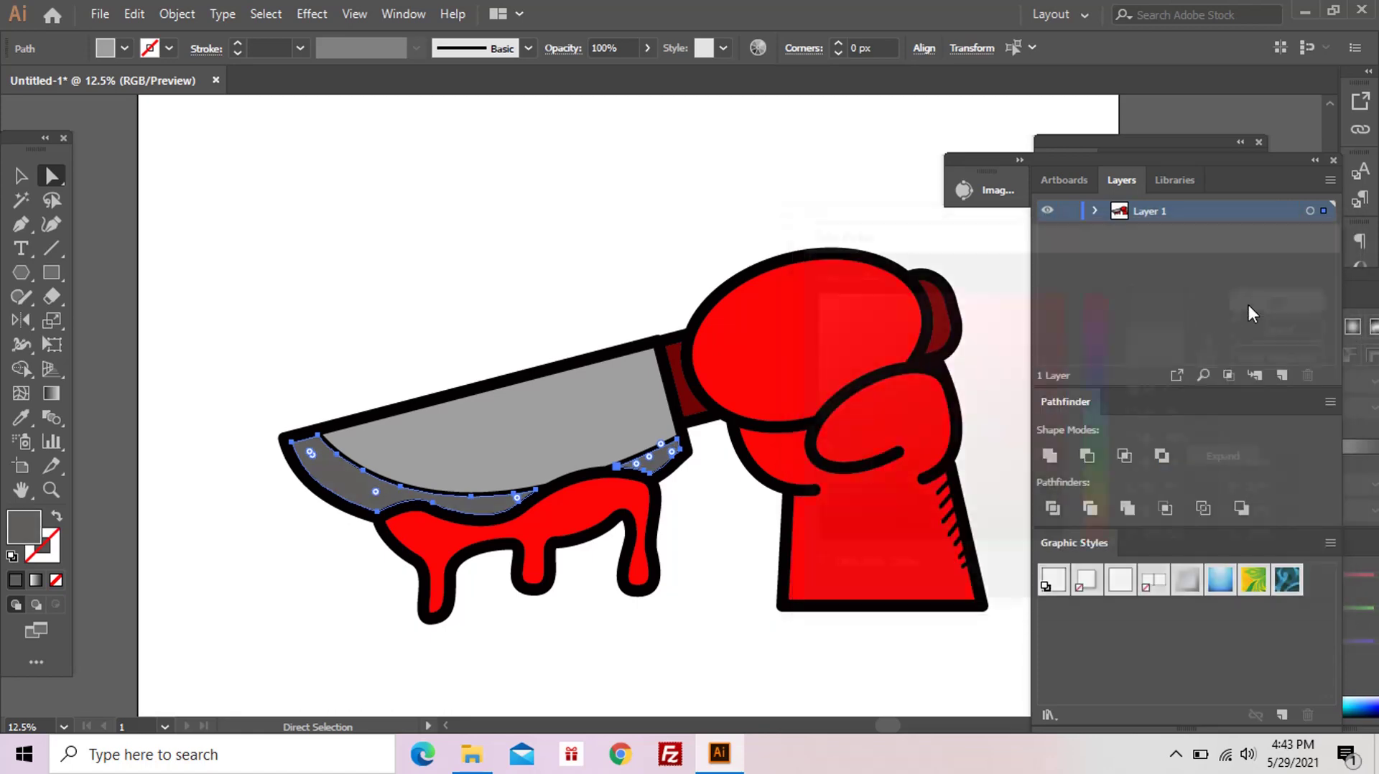
key(ctrl+shift+a)
Step: Bring the fist and wrist into view and select the lower wrist shape
scroll(752, 530, up, 1)
drag(649, 526, 584, 662)
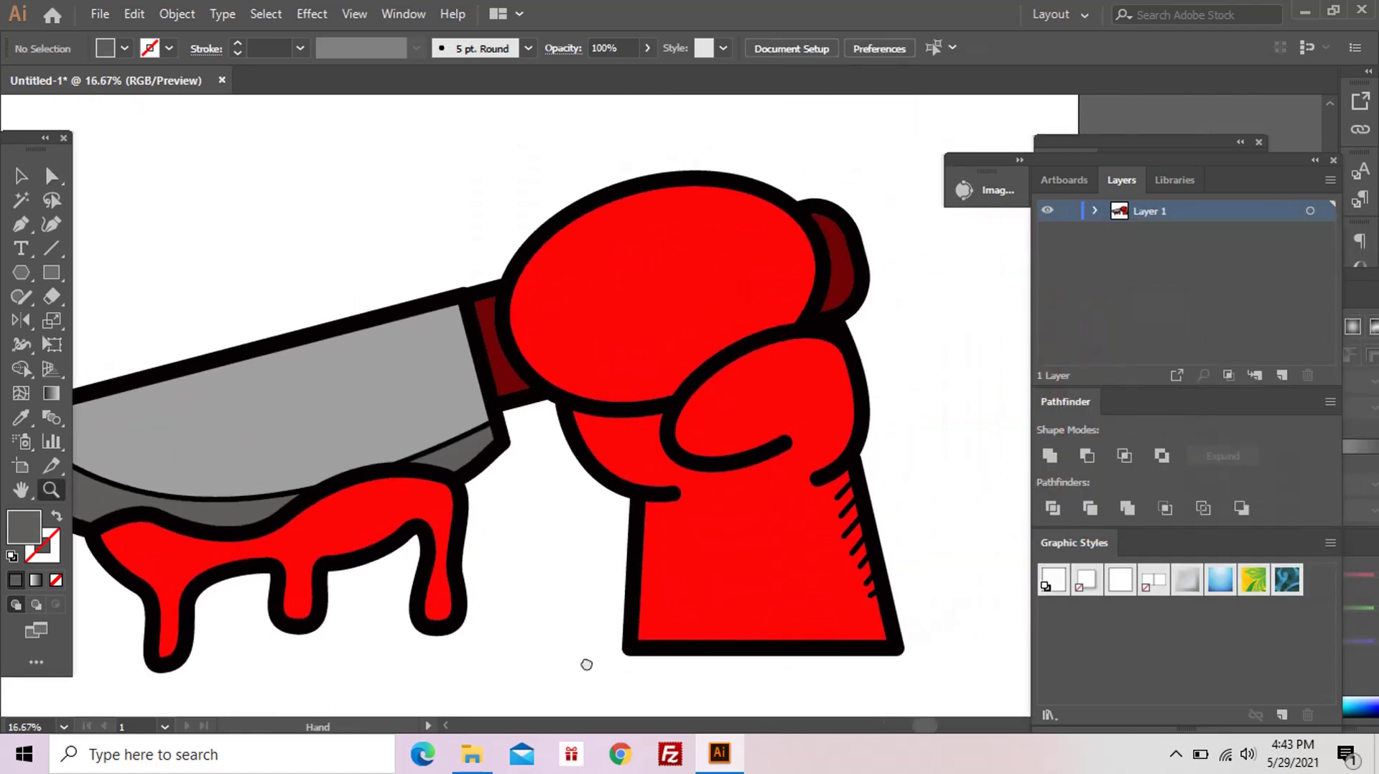
click(725, 623)
Step: Draw a darker red shadow shape along the wrist's right side
key(ctrl+shift+a)
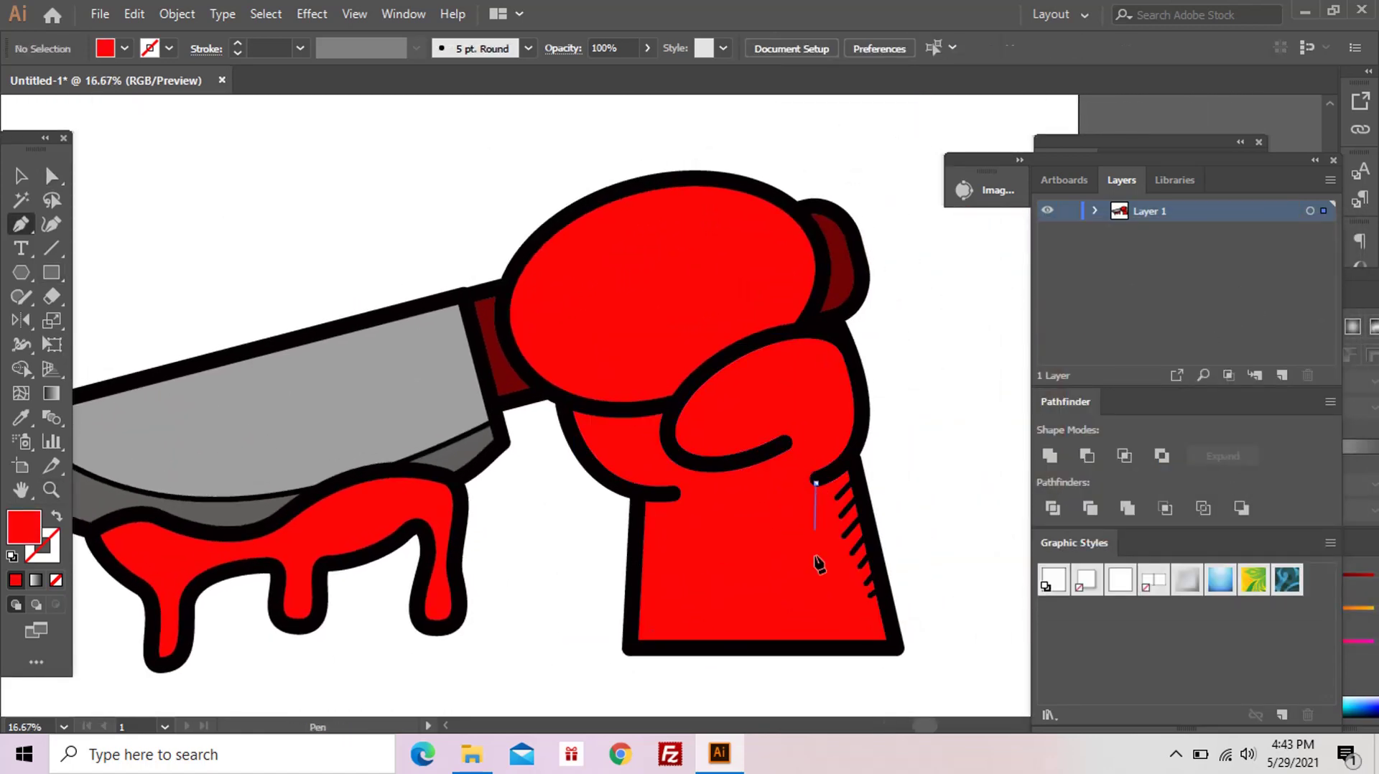
click(817, 615)
click(634, 639)
click(742, 651)
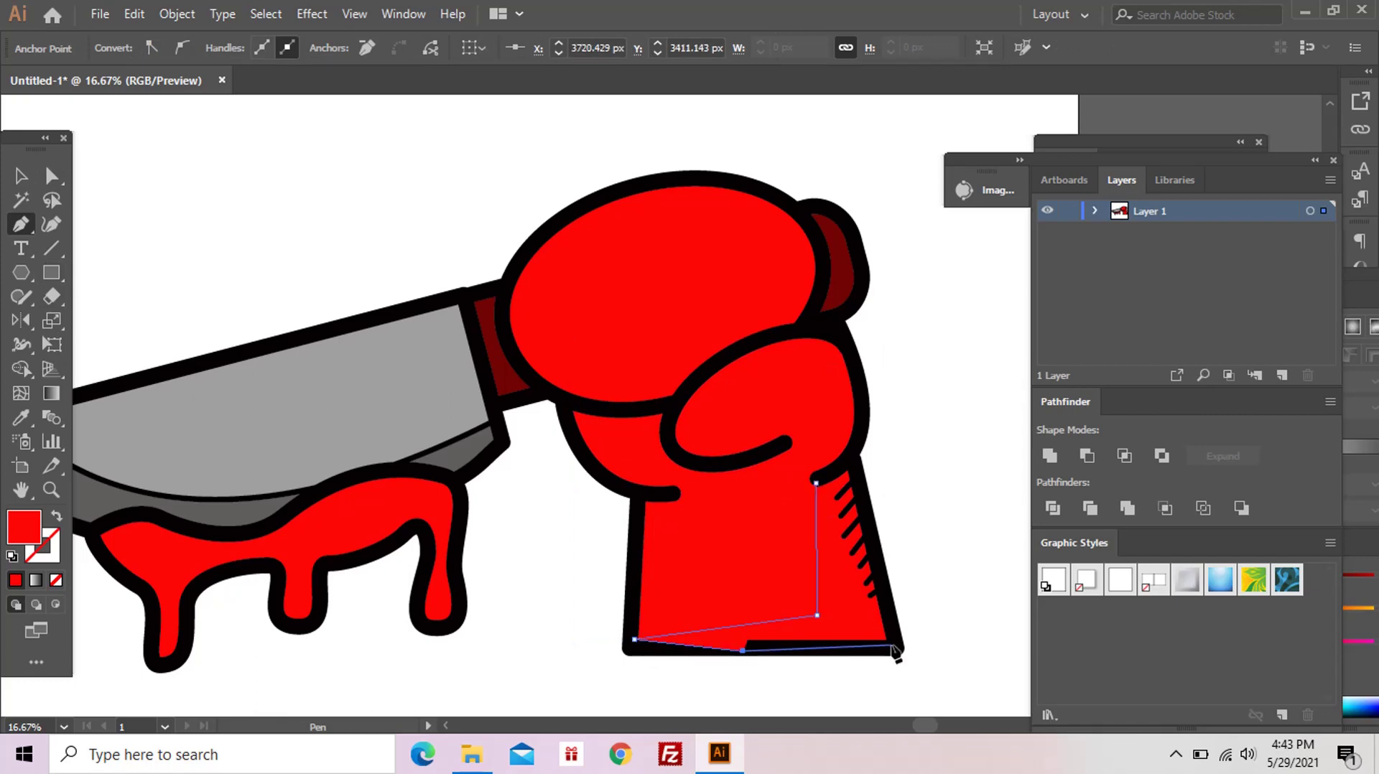
click(892, 646)
click(860, 487)
click(853, 465)
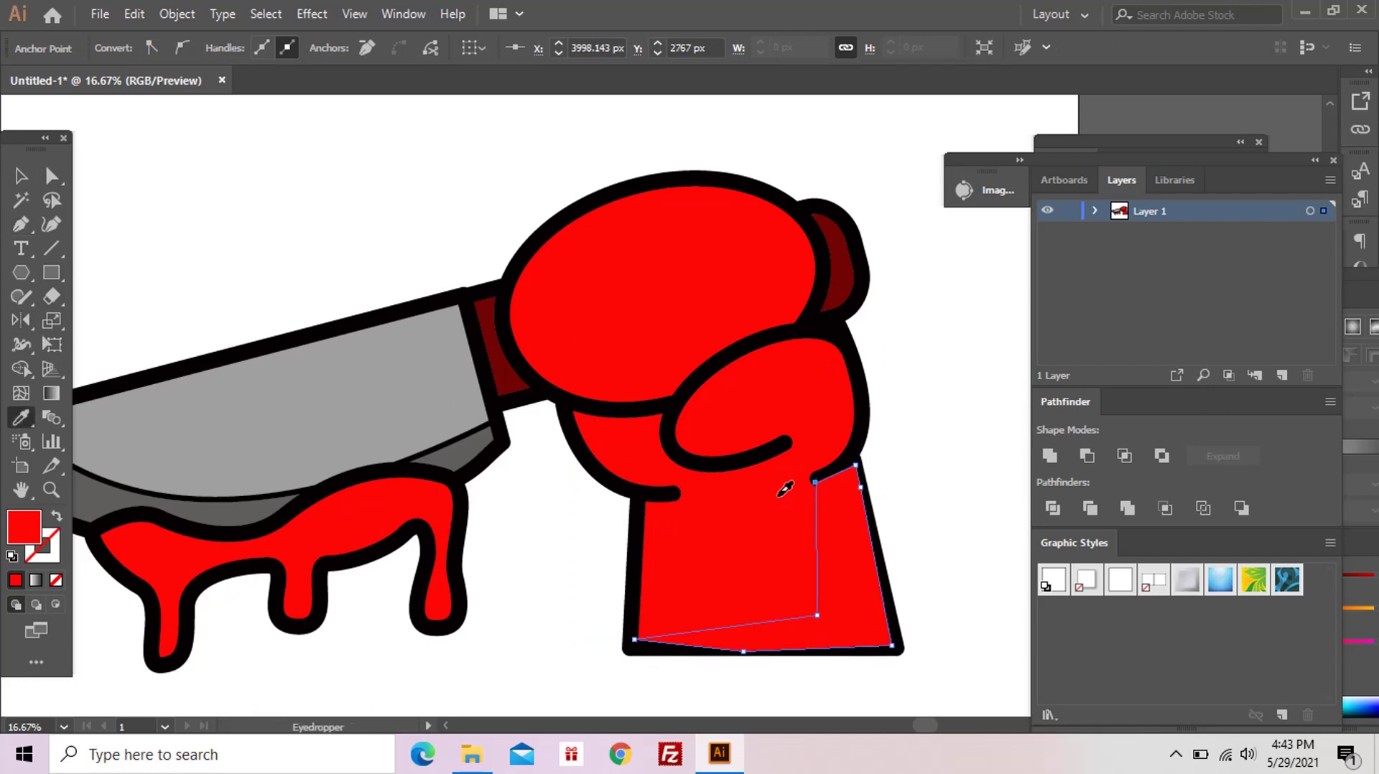
double_click(18, 530)
key(Return)
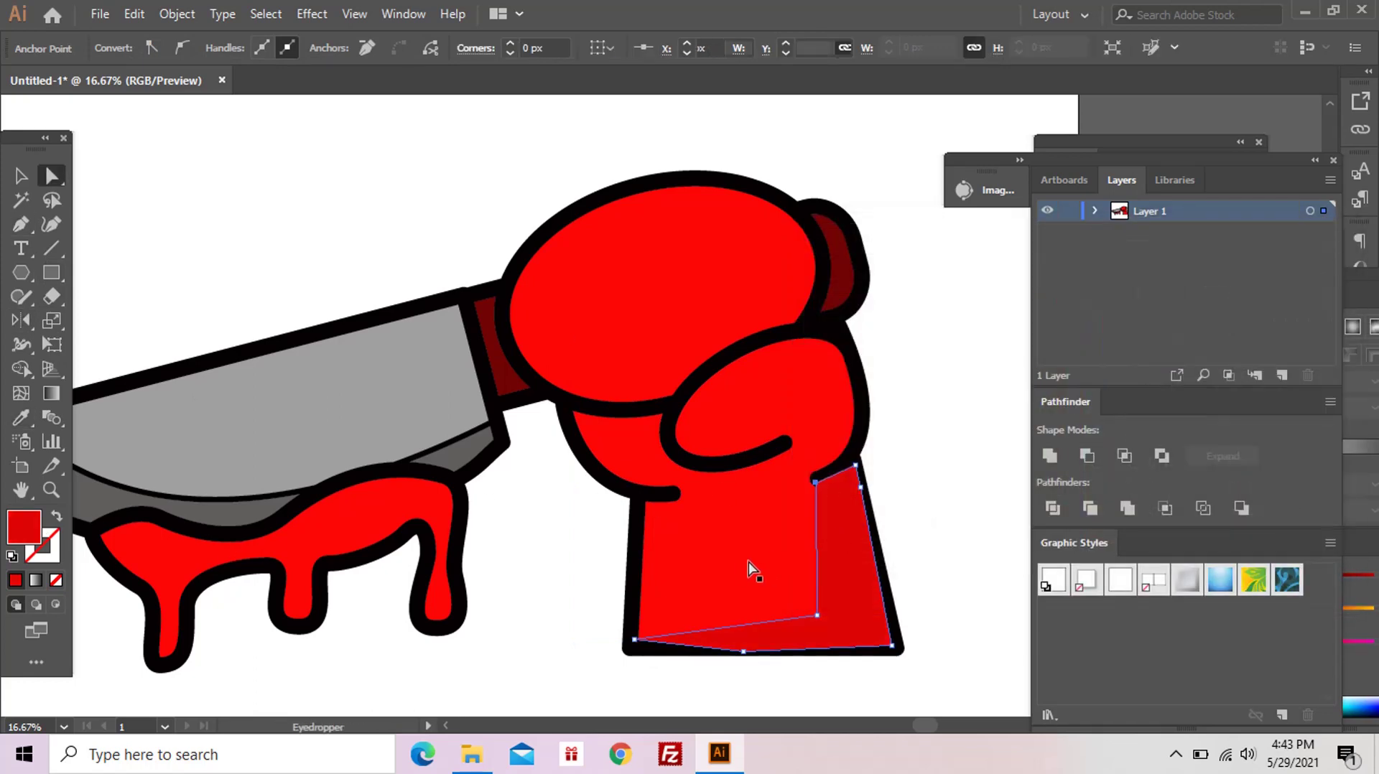
Step: Intersect the shadow with the wrist outline and confirm its dark red fill
ctrl+shift+click(739, 557)
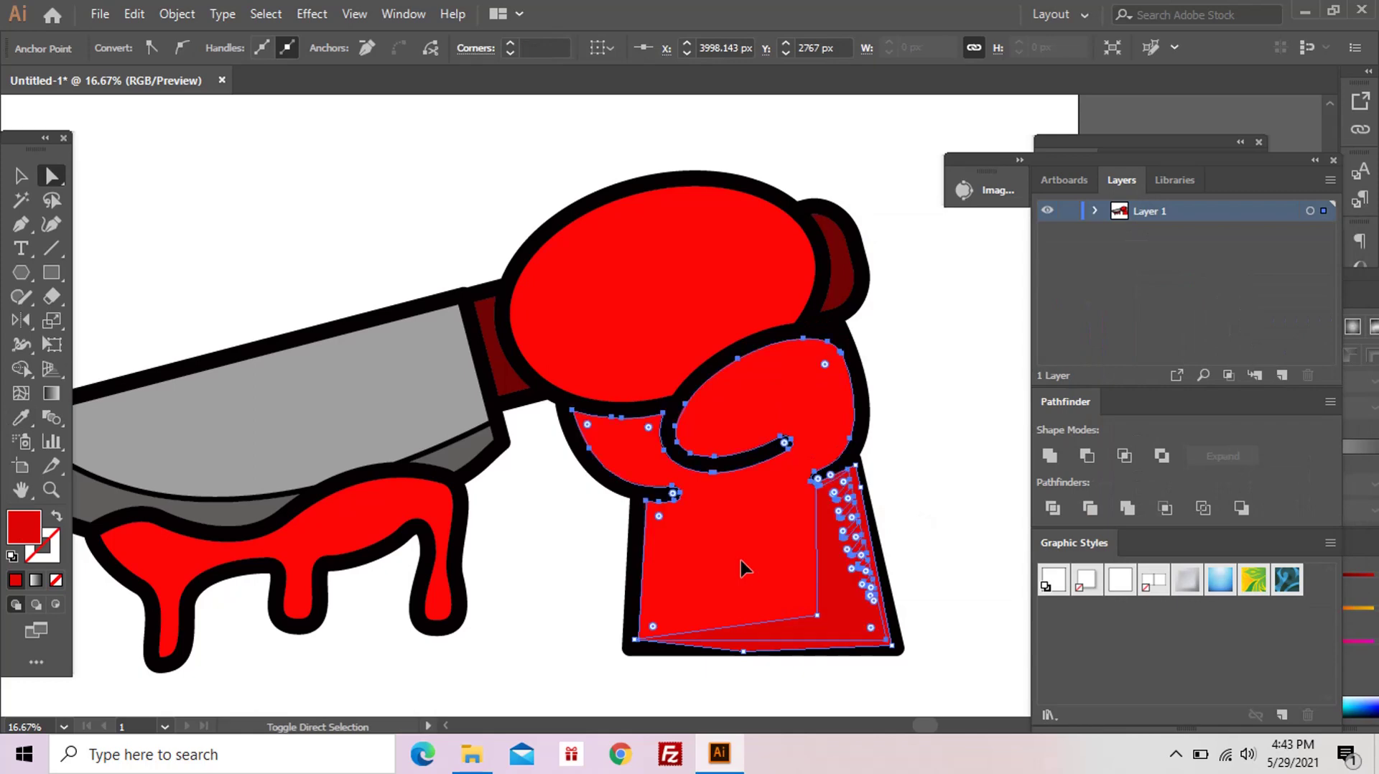
ctrl+click(836, 604)
shift+click(837, 607)
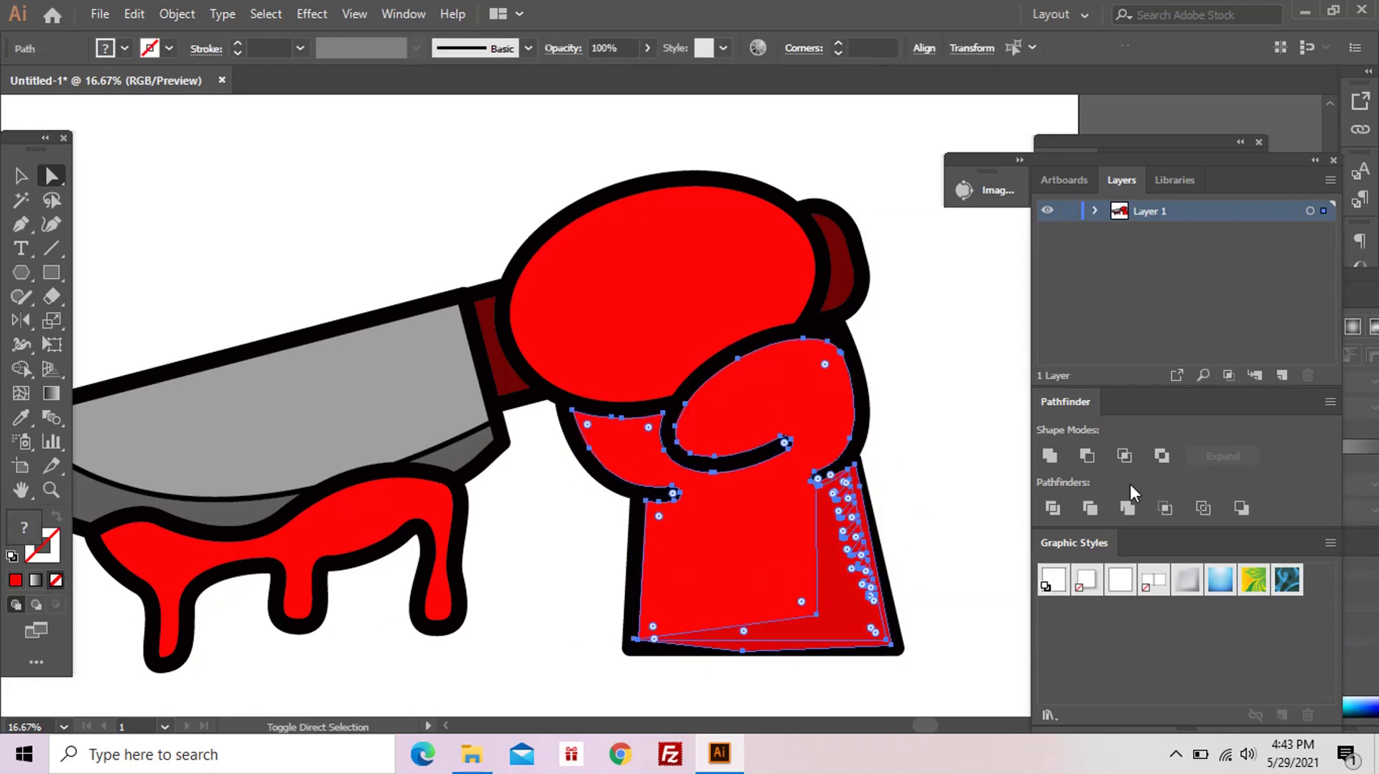
double_click(30, 535)
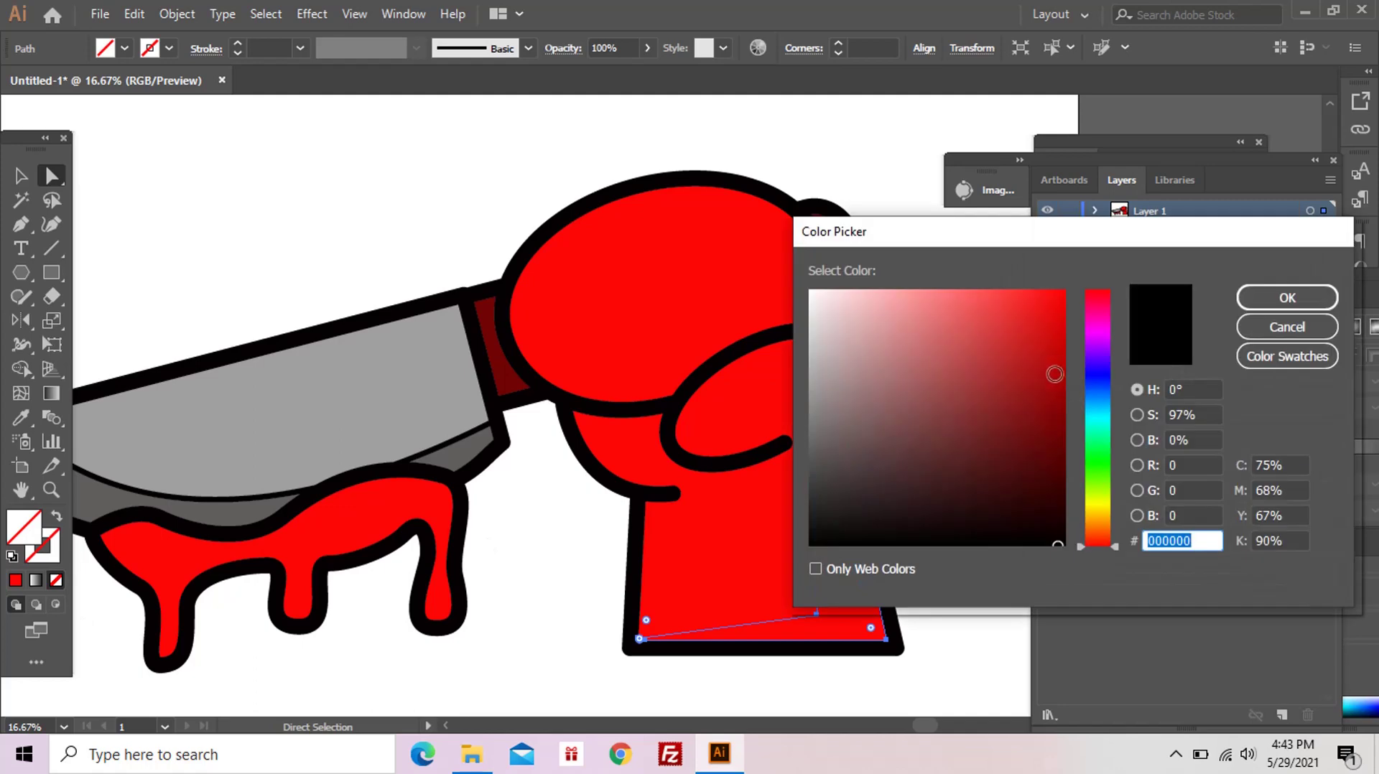
click(1292, 297)
drag(816, 623, 754, 657)
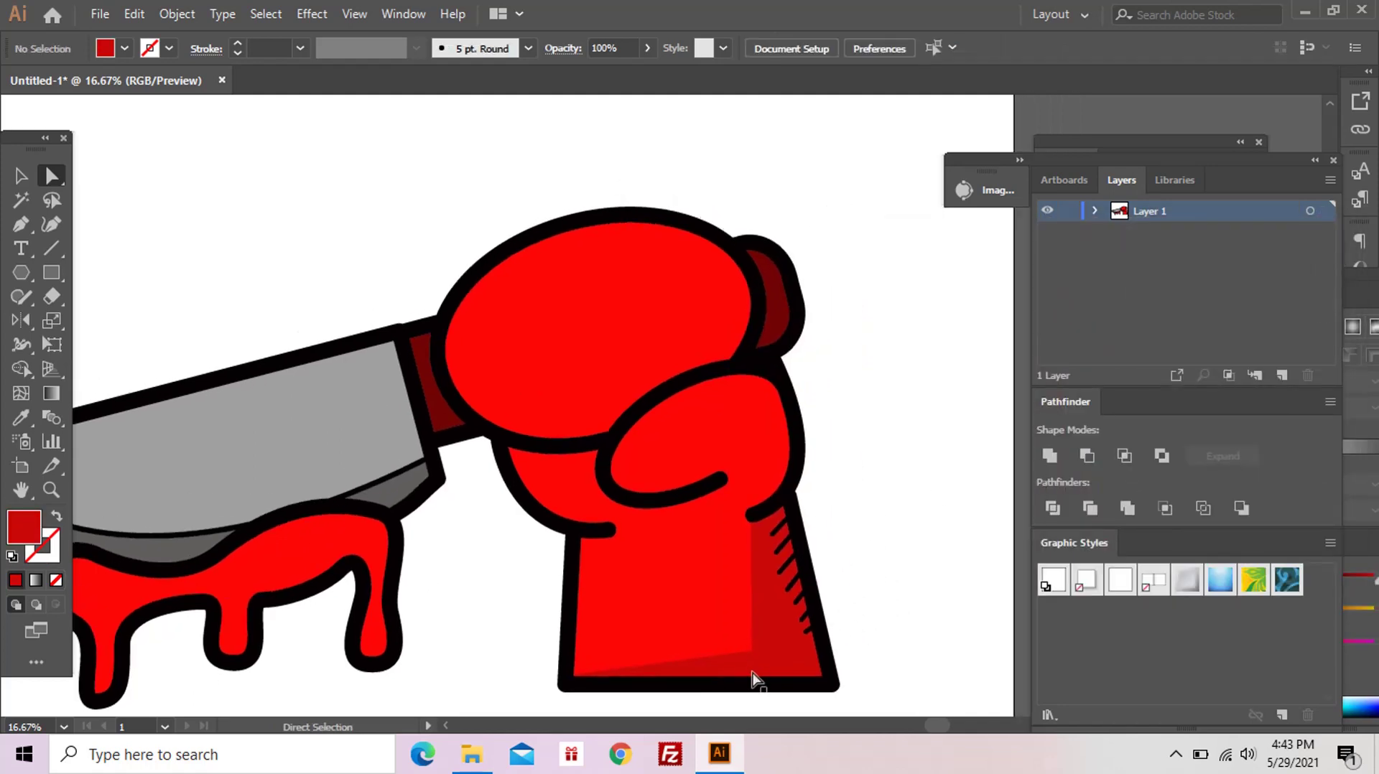
click(819, 564)
key(z)
alt+click(813, 563)
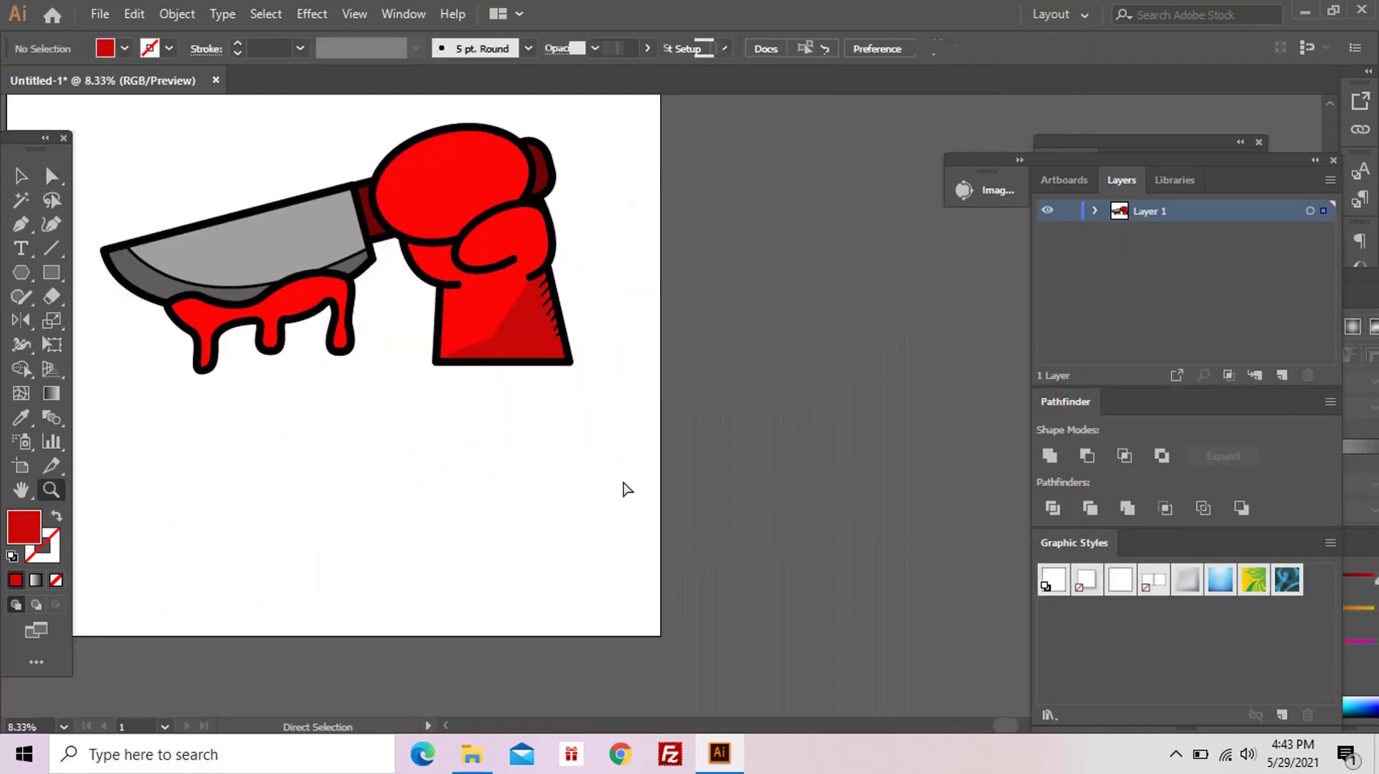
Step: Draw a curved shading shape over the upper fist's right side
click(602, 346)
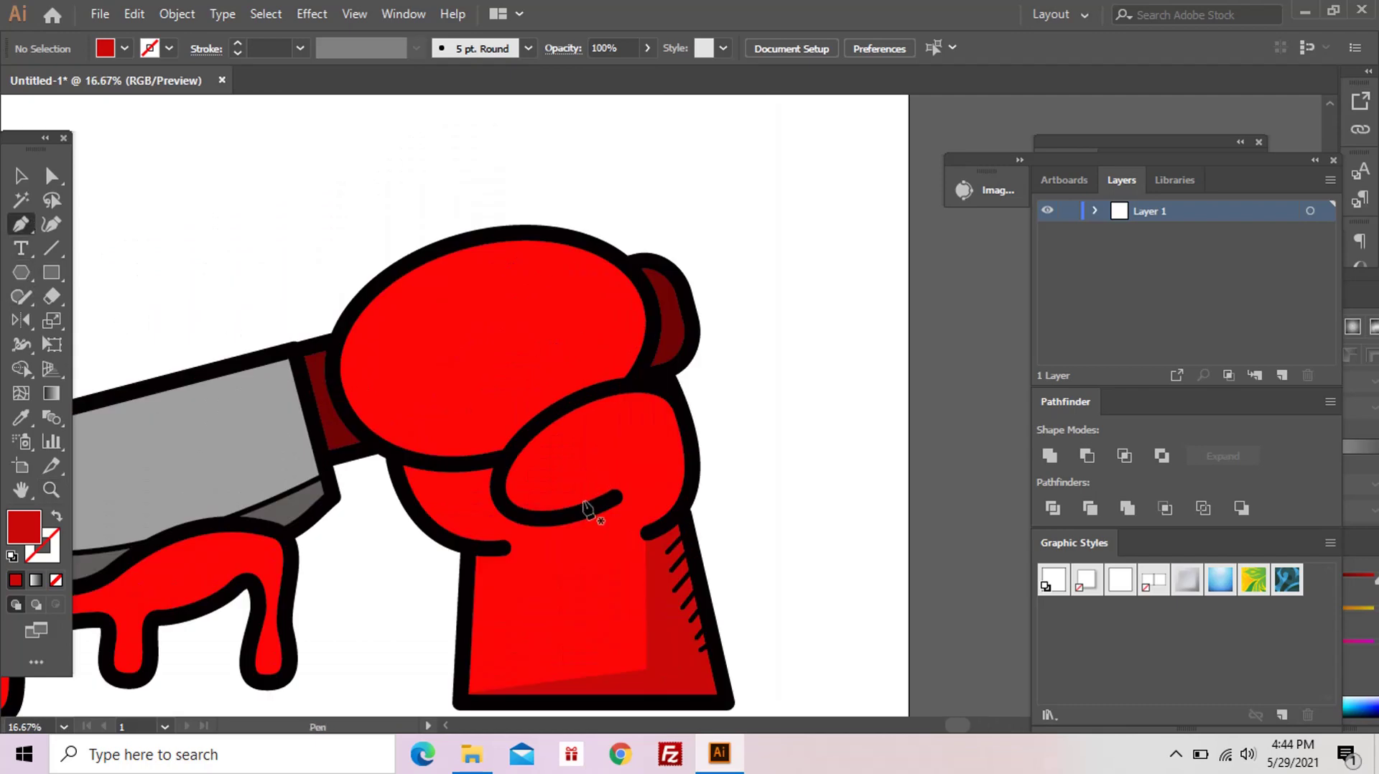
click(502, 450)
drag(549, 364, 610, 356)
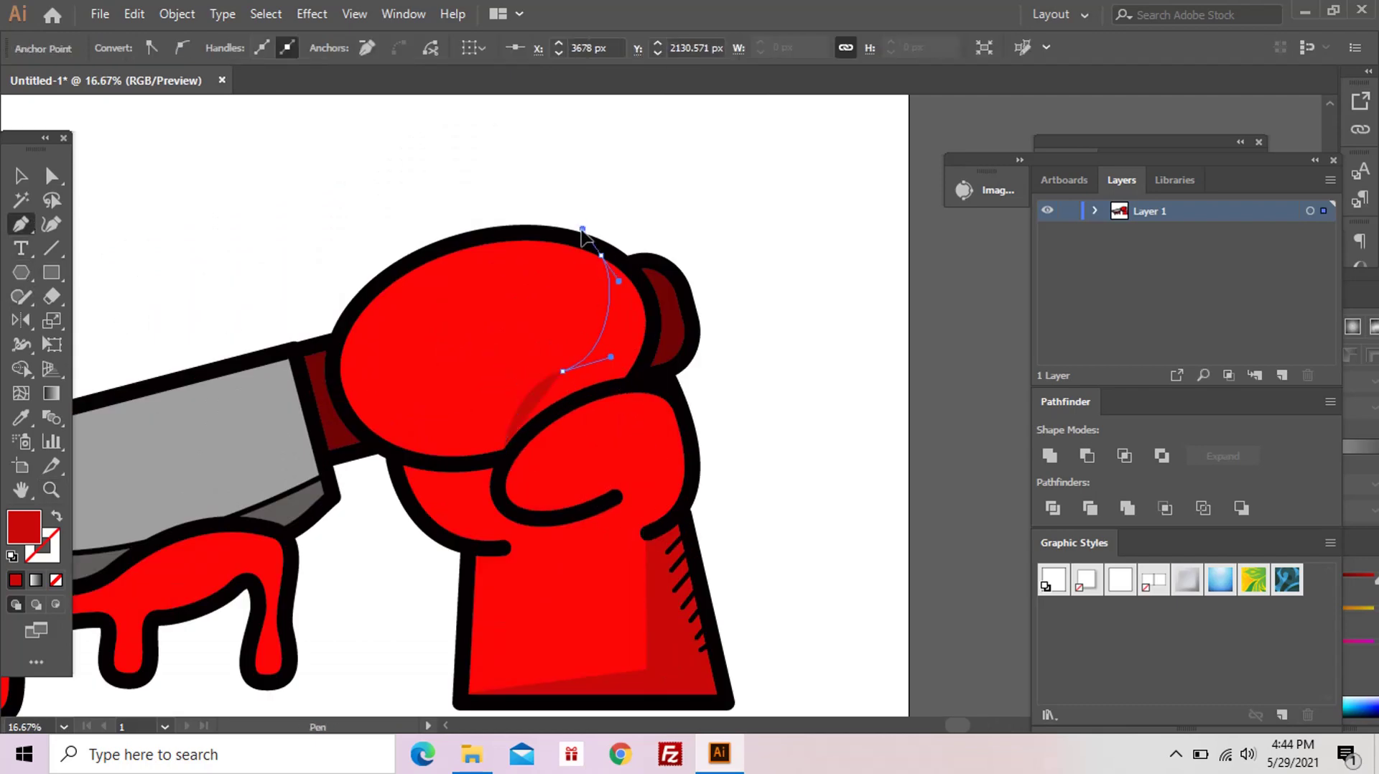
click(601, 255)
drag(627, 409, 588, 432)
click(503, 450)
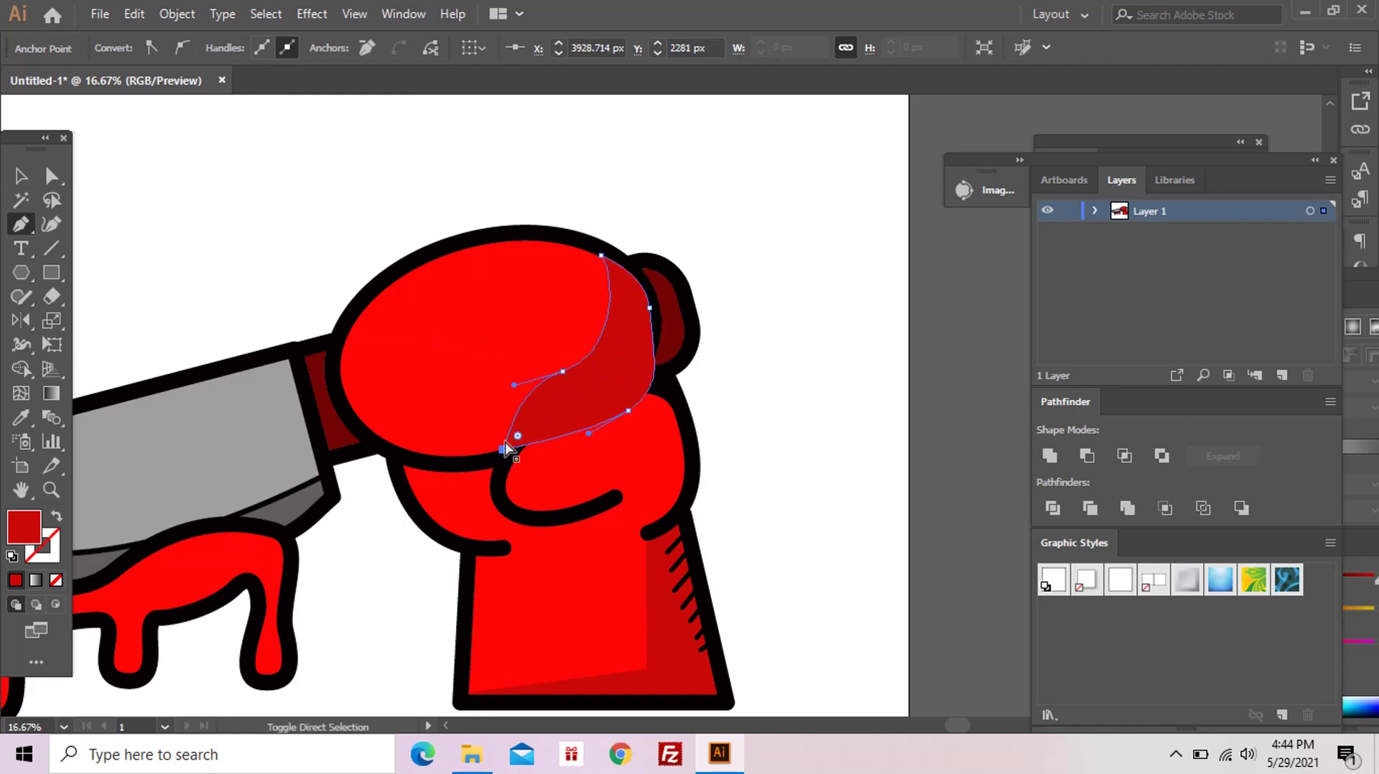
Step: Intersect the shading with the upper fist, sample the dark red, and refine its curve
ctrl+click(477, 369)
ctrl+click(591, 379)
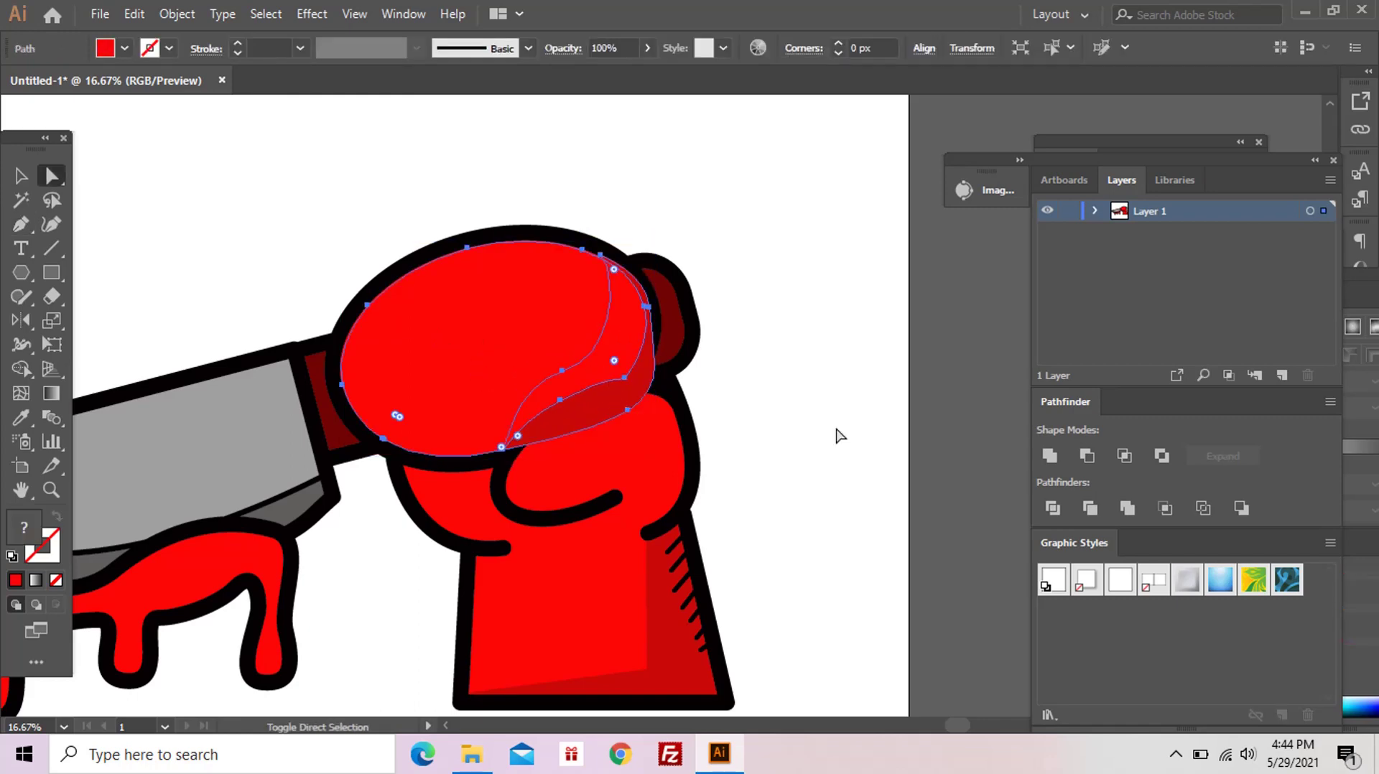
click(1122, 459)
key(i)
click(671, 600)
key(ctrl+shift+a)
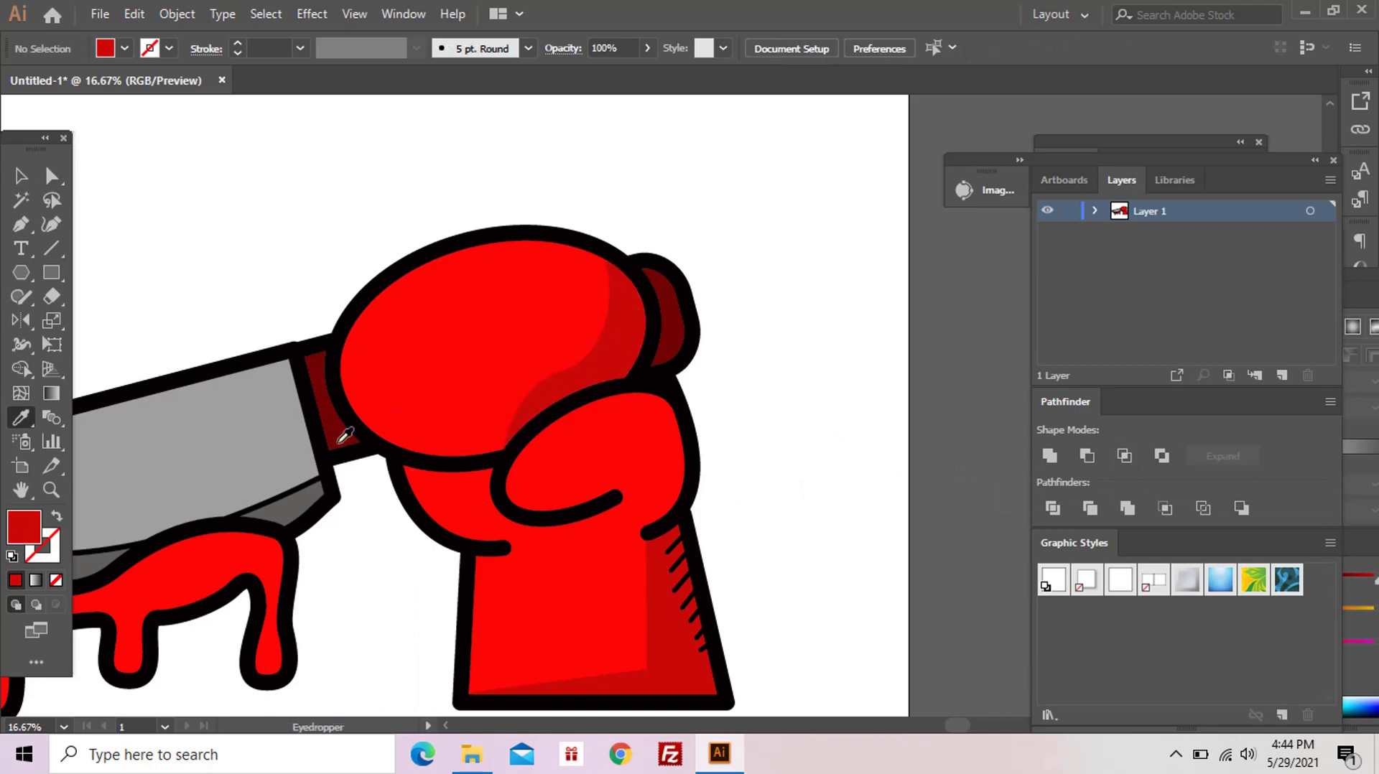
drag(595, 335, 632, 305)
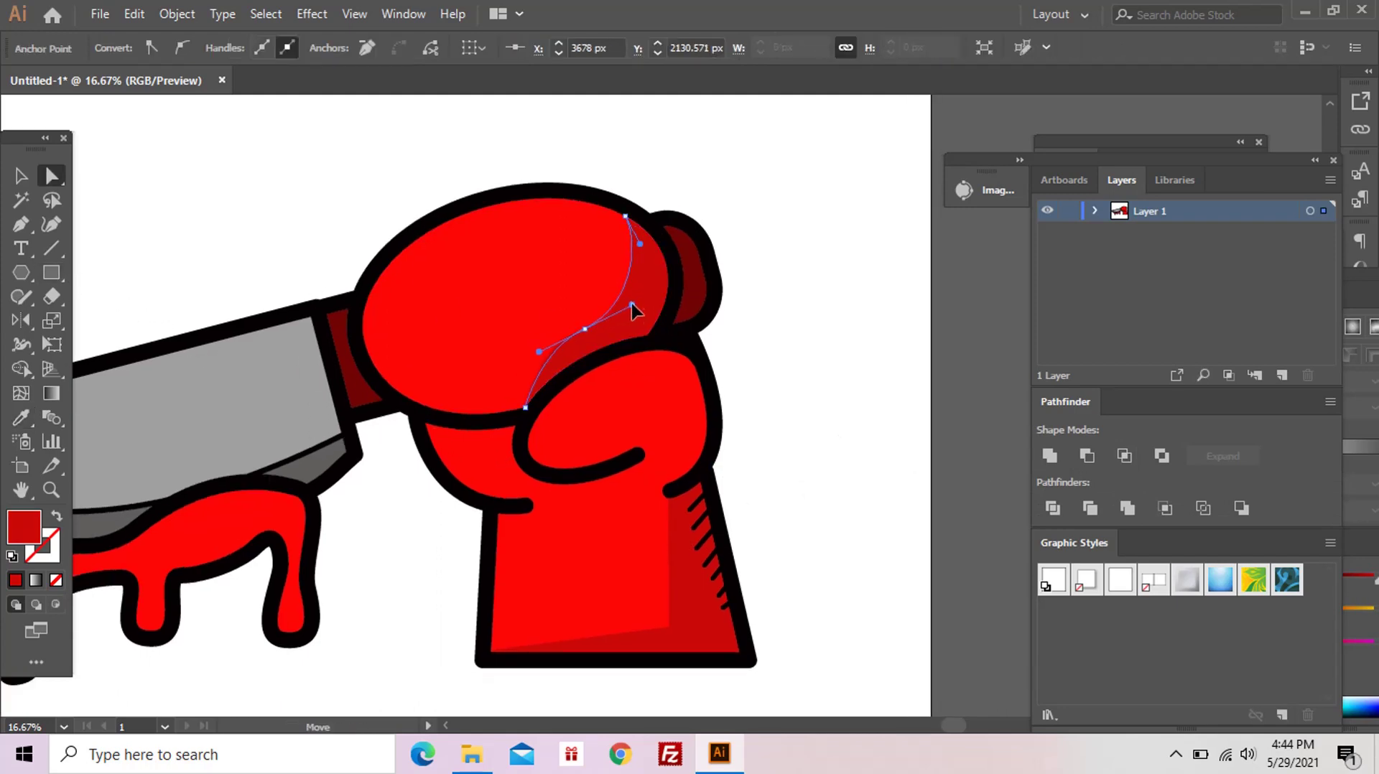
key(ctrl+shift+a)
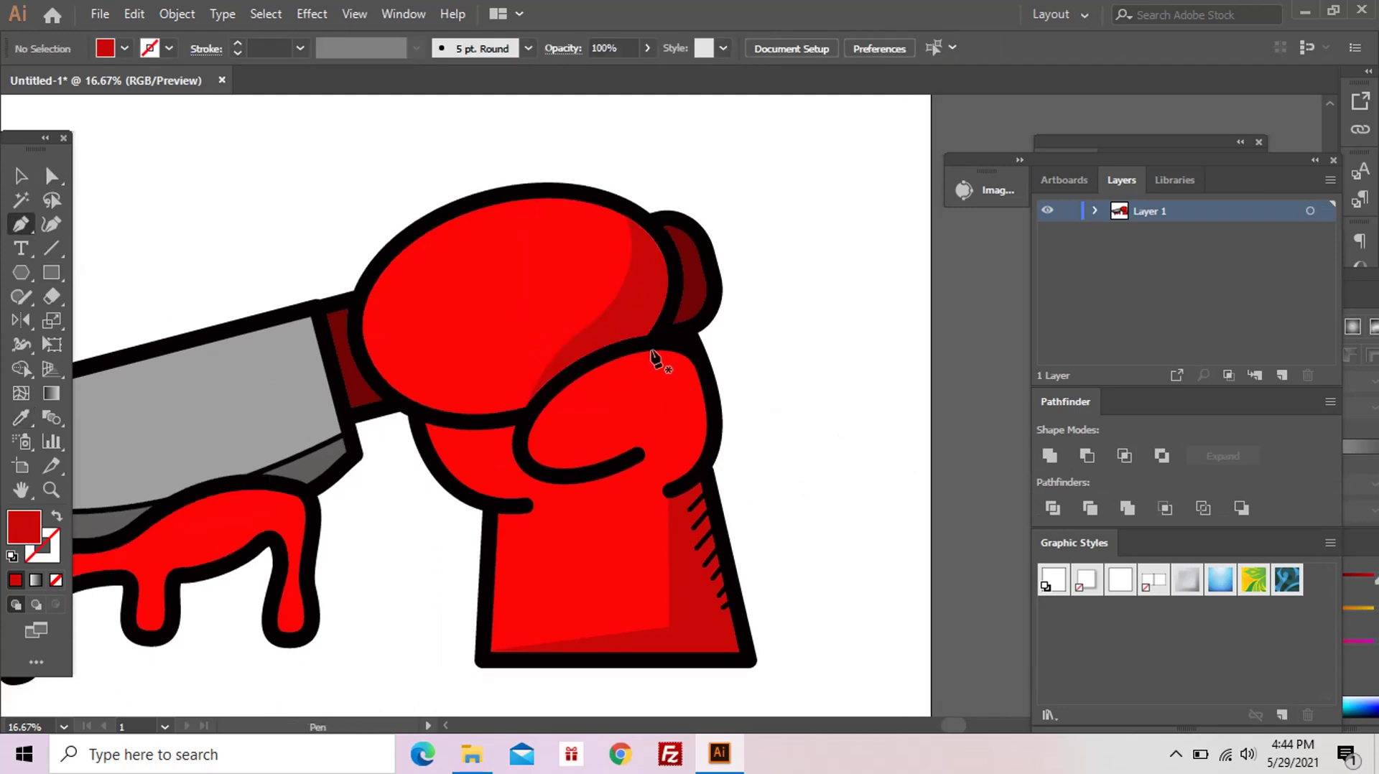
Step: Draw a crescent shading shape down the gripping fingers
click(661, 350)
drag(665, 491, 639, 531)
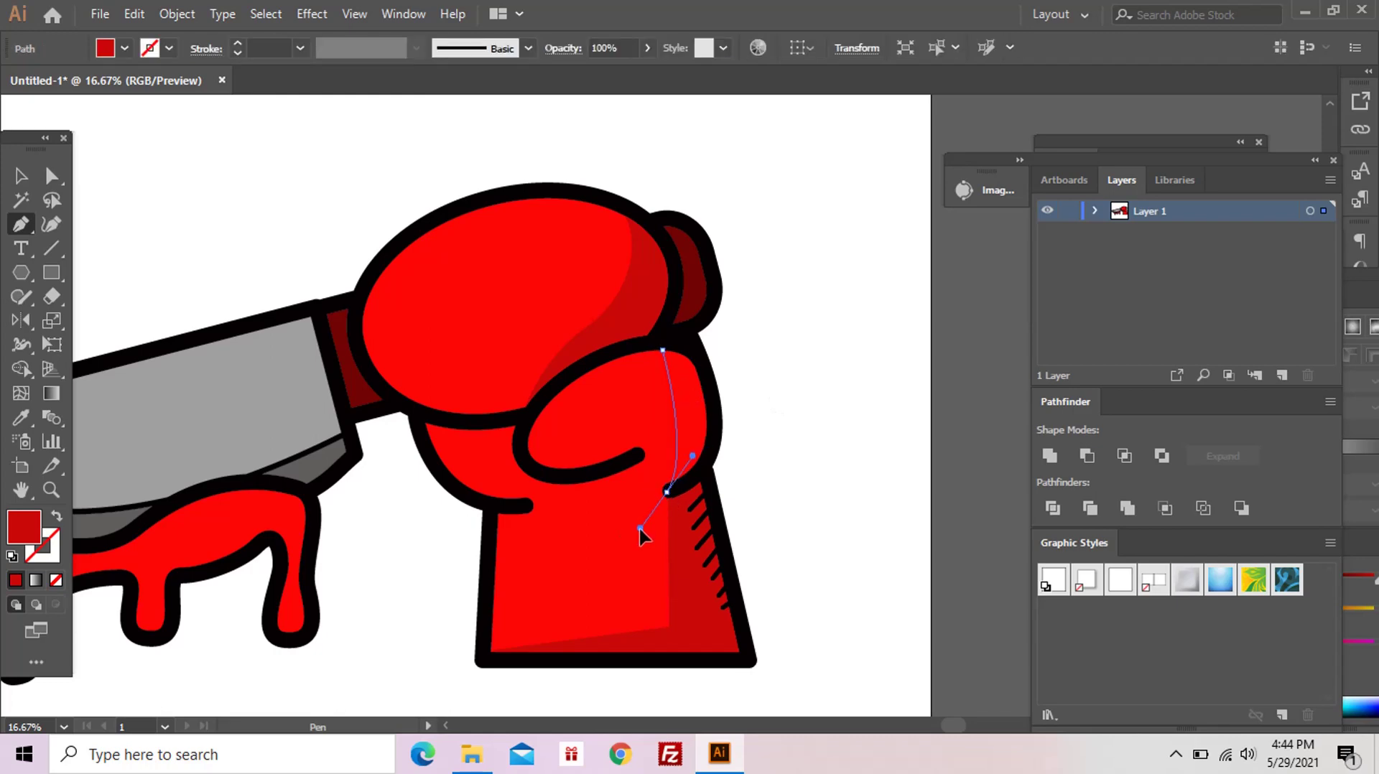
drag(716, 387, 709, 367)
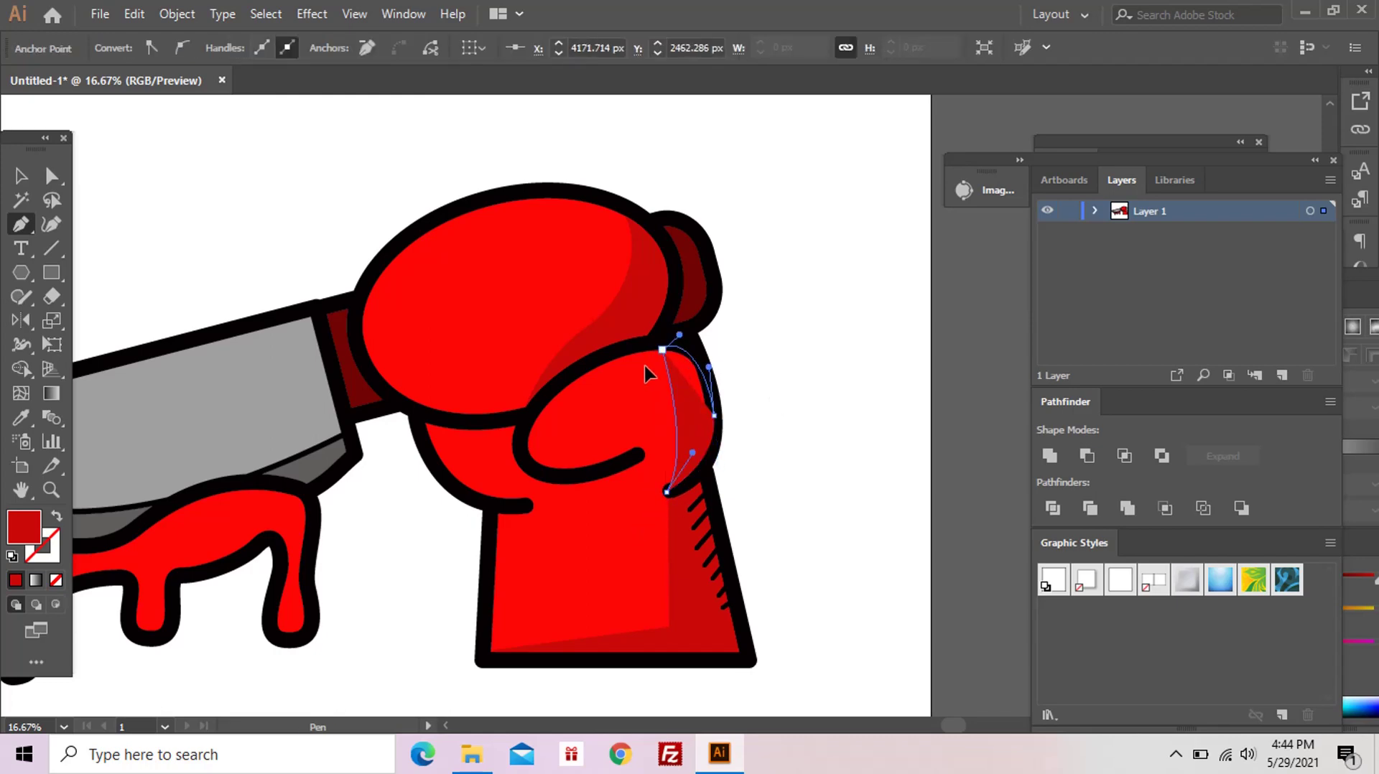
ctrl+click(644, 373)
Step: Intersect the crescent with the fingers shape and colour it dark red
ctrl+click(695, 408)
ctrl+click(713, 415)
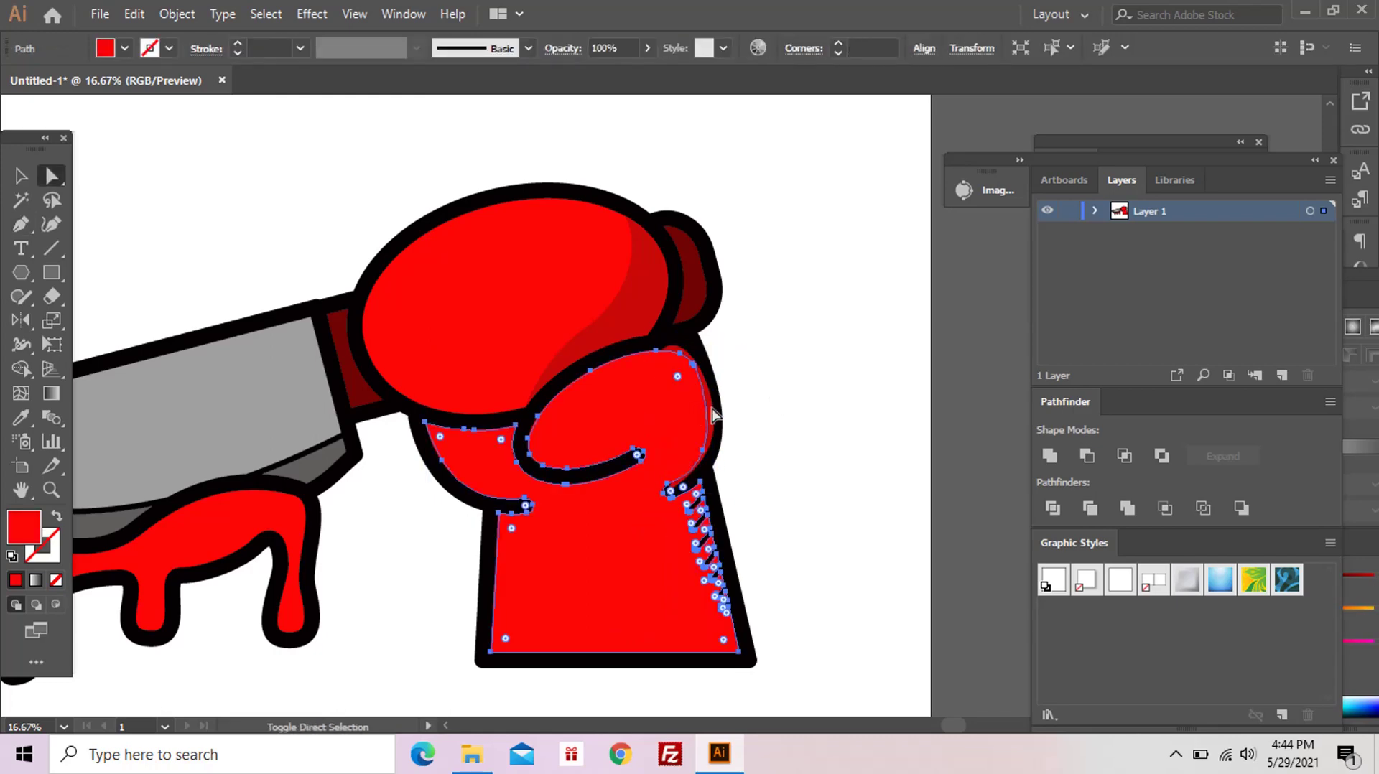
click(1124, 455)
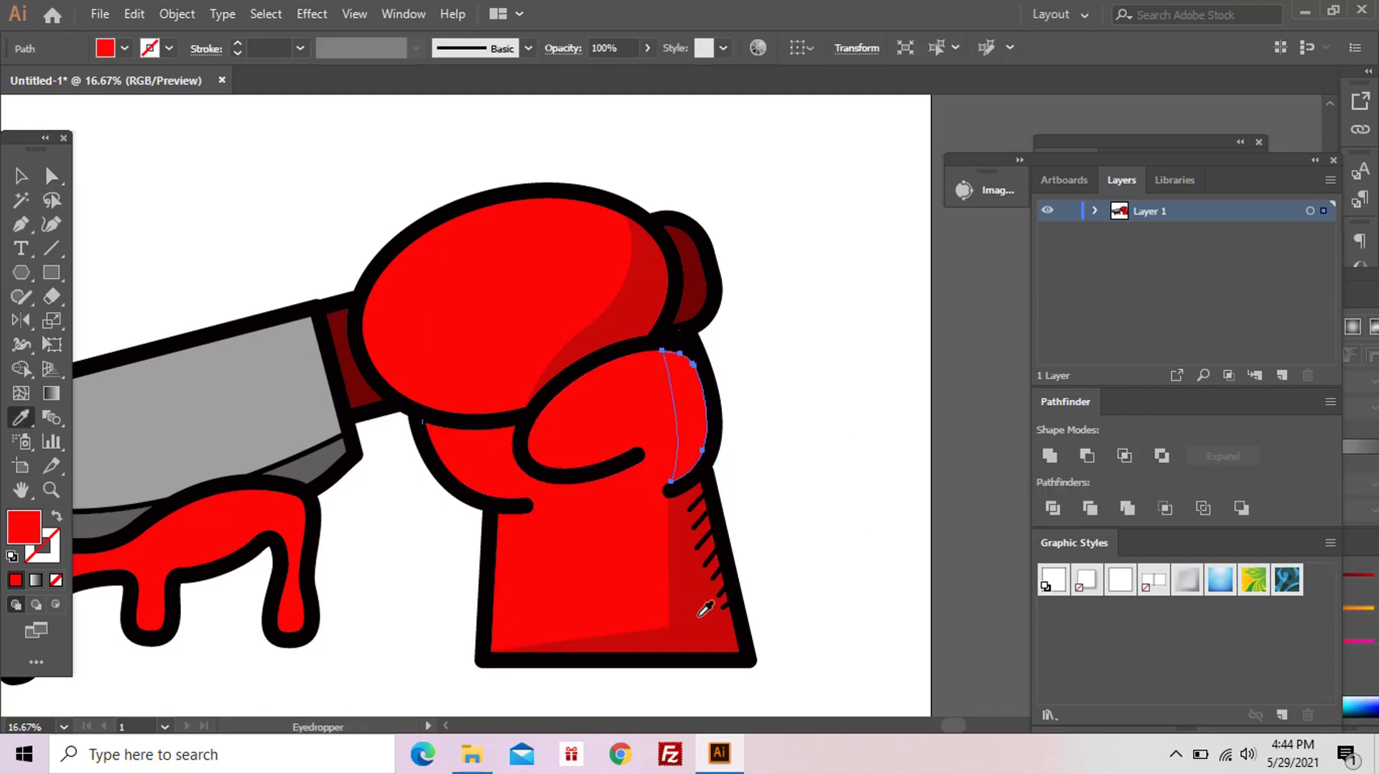
key(ctrl+shift+a)
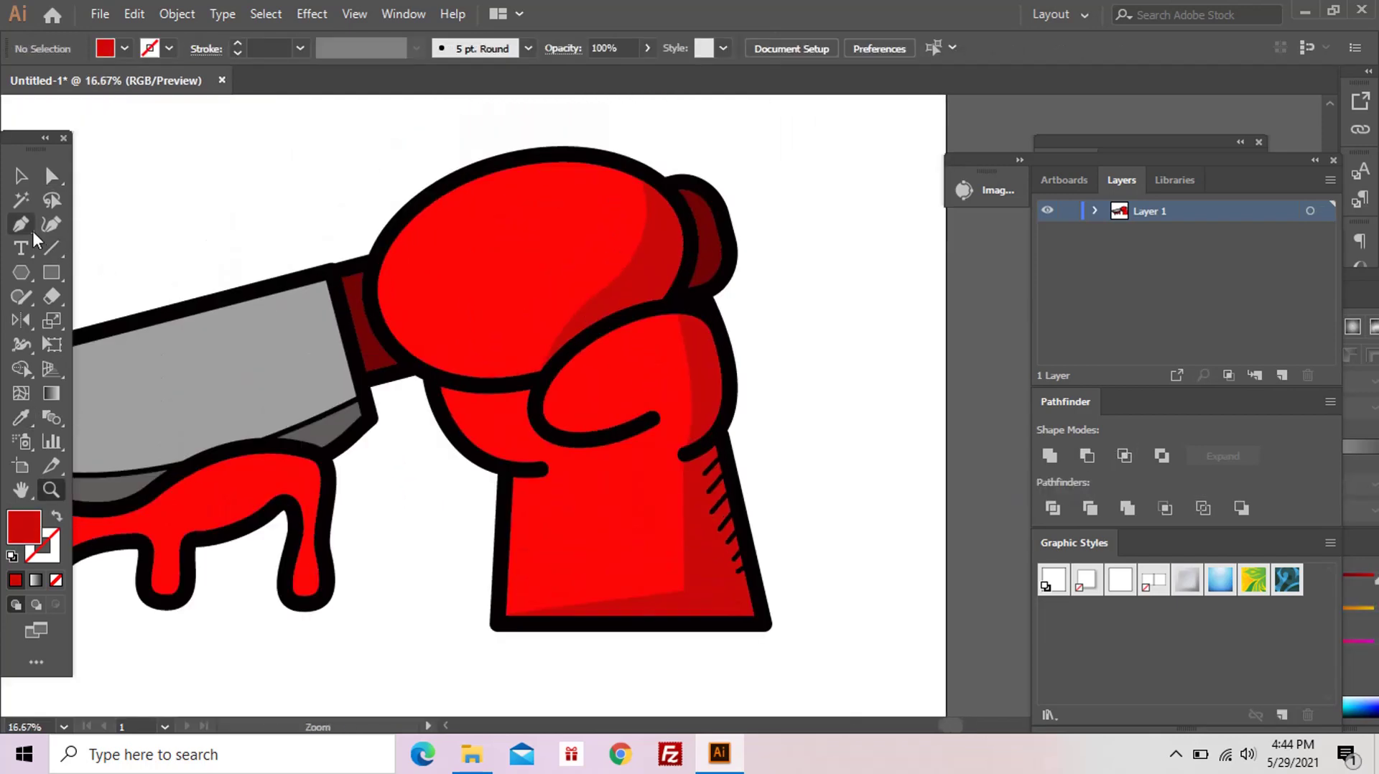
Step: Pen-draw a curved shadow shape on the wrist just under the curled fingers
click(513, 476)
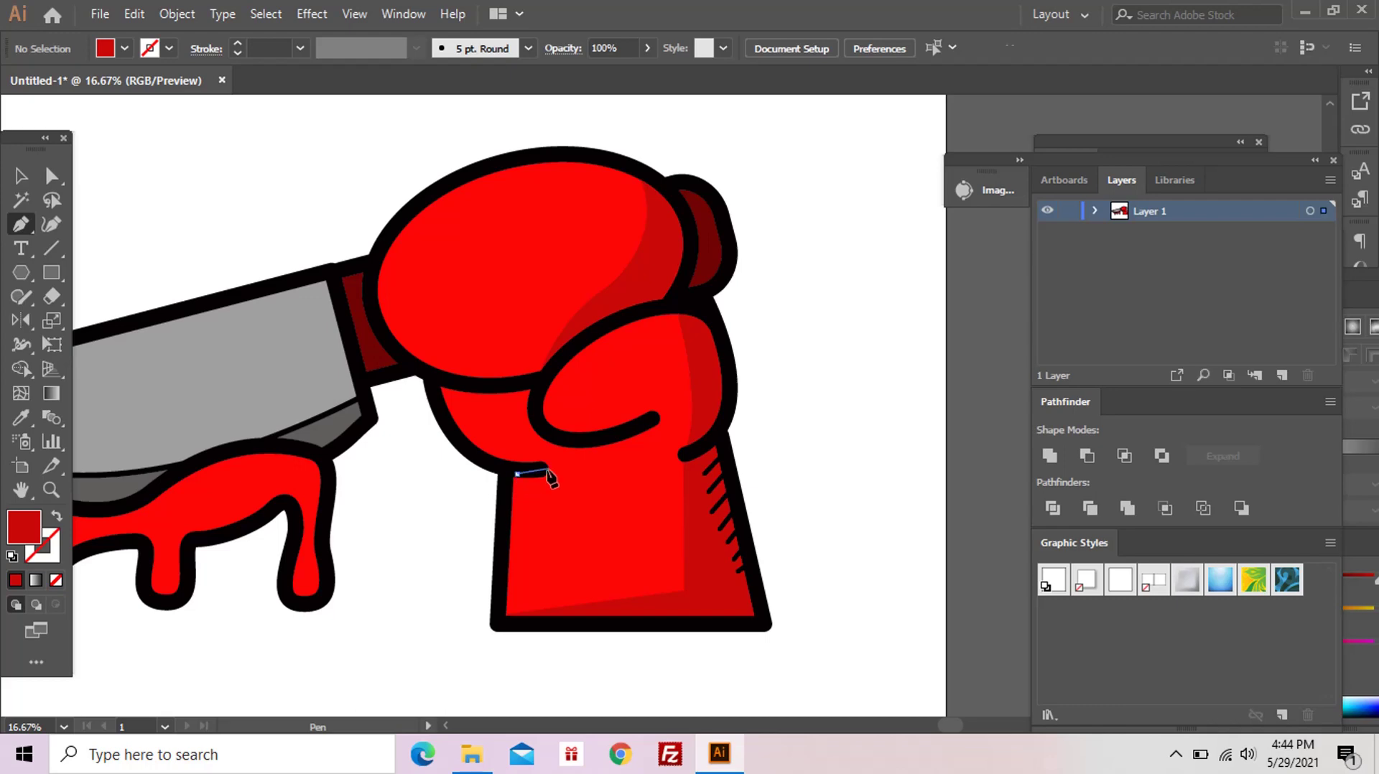
drag(570, 478, 580, 461)
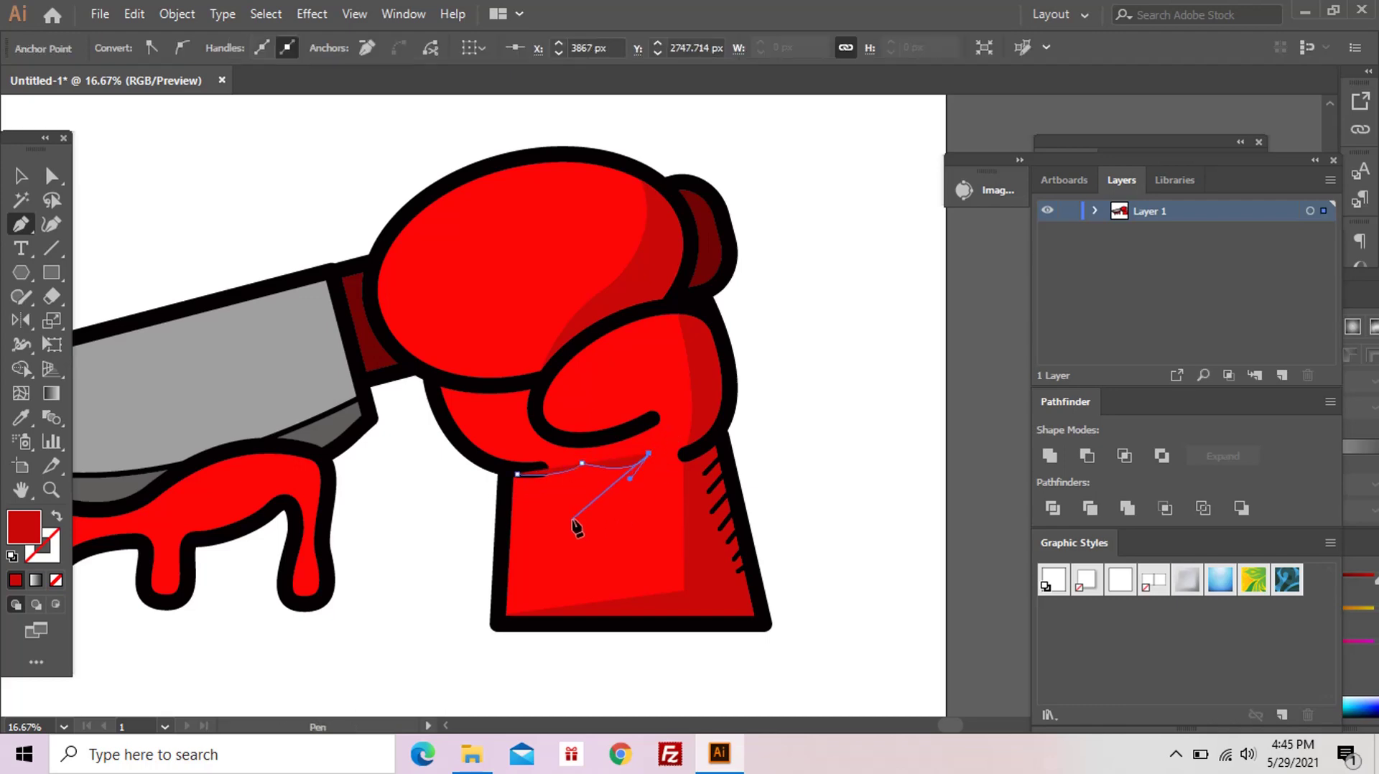
drag(507, 517, 389, 497)
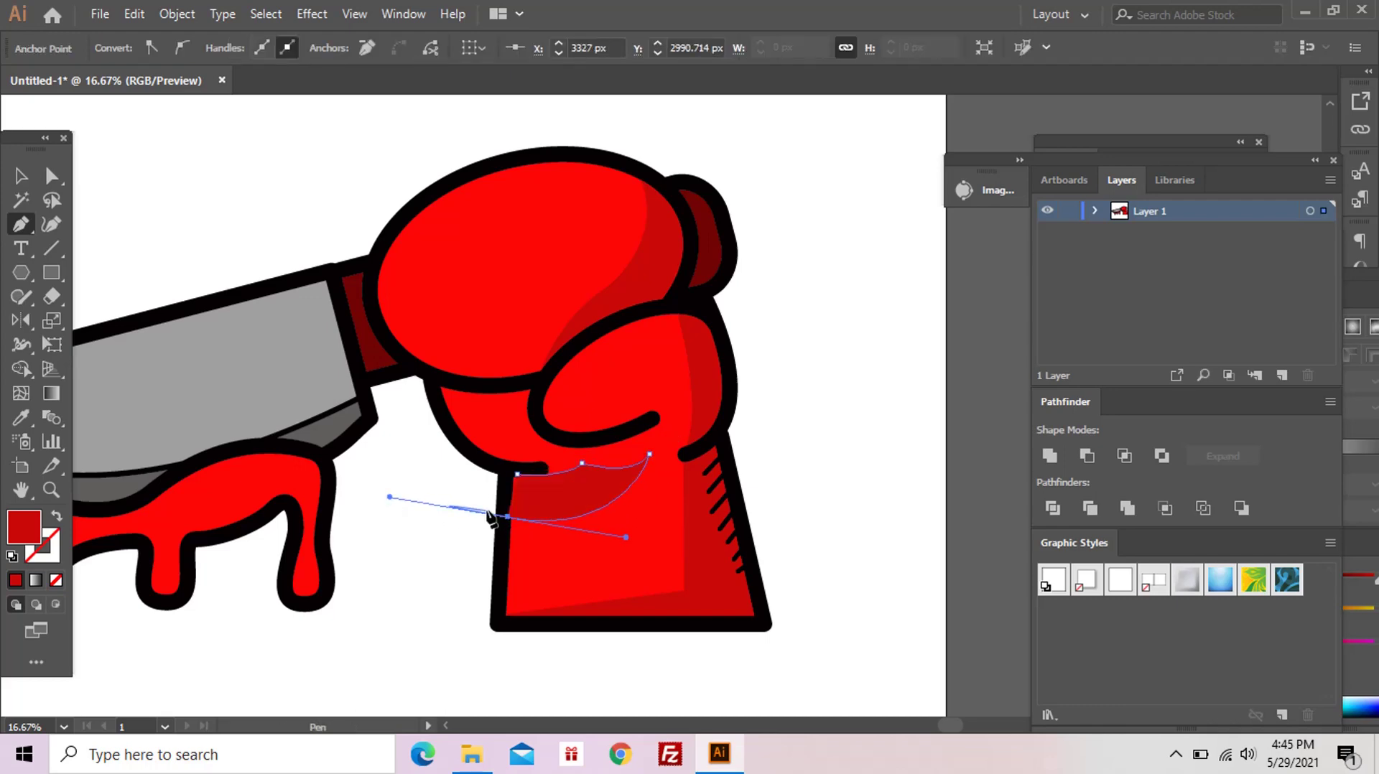
click(516, 475)
Step: Intersect the shadow with the wrist outline and give it the dark red shading colour
key(v)
click(600, 497)
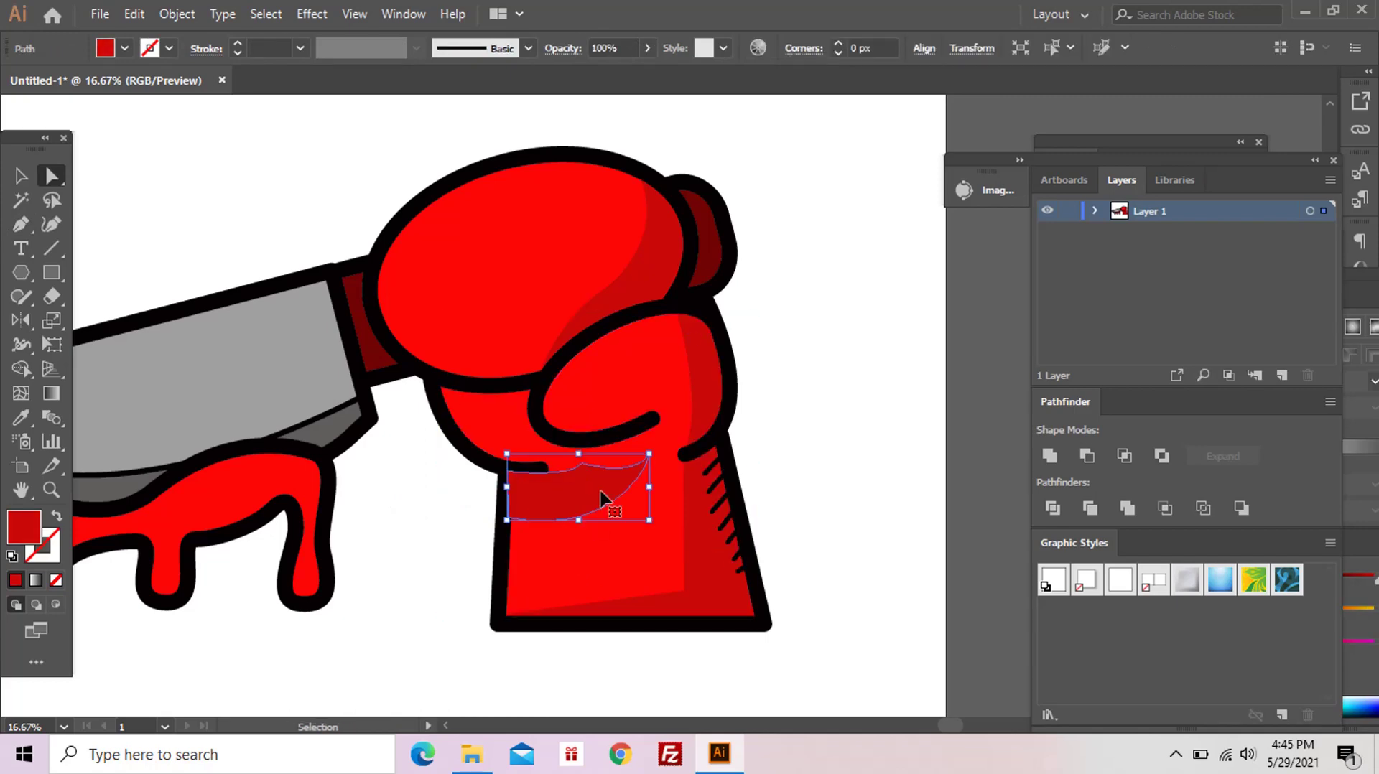
shift+click(603, 560)
key(a)
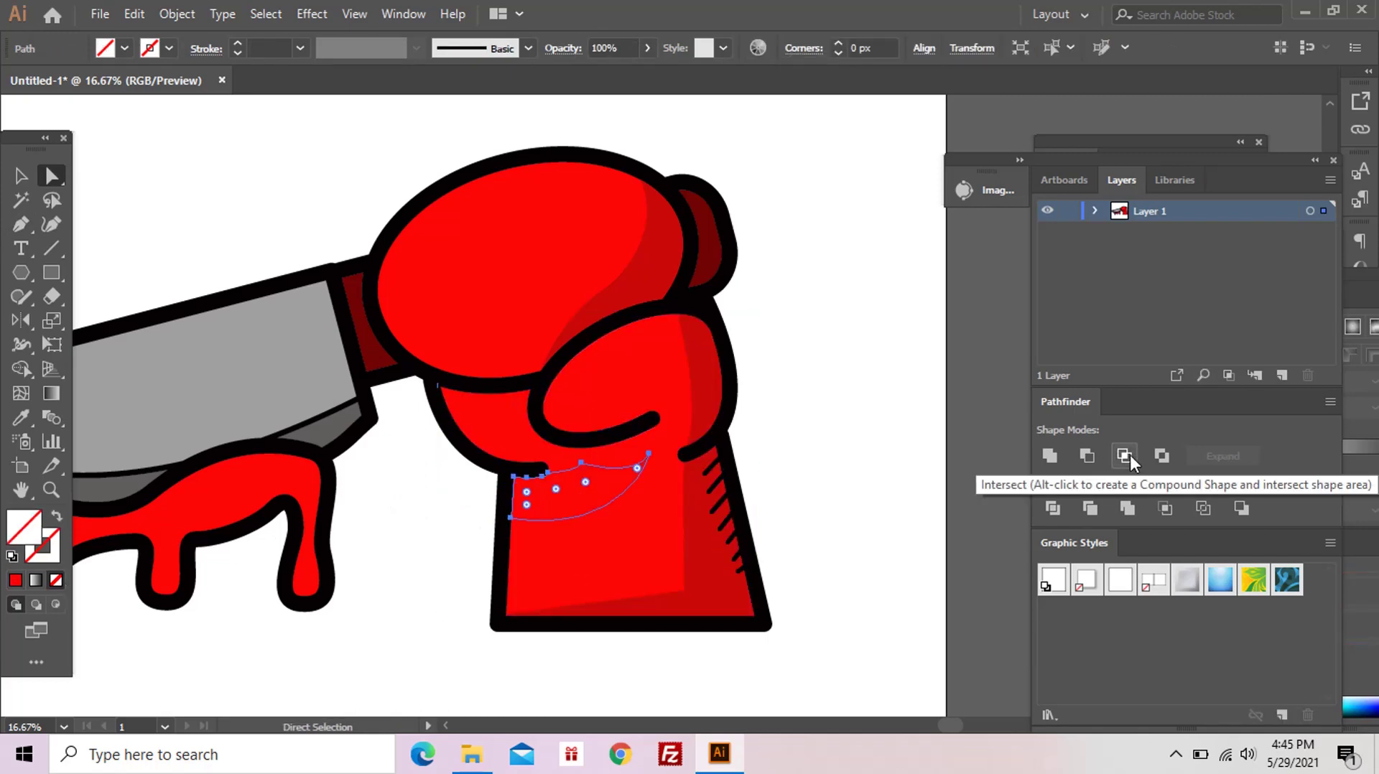
click(1124, 456)
key(i)
click(713, 563)
key(ctrl+shift+a)
Step: Draw a tilted oval highlight on the upper fist in the glove's red
key(z)
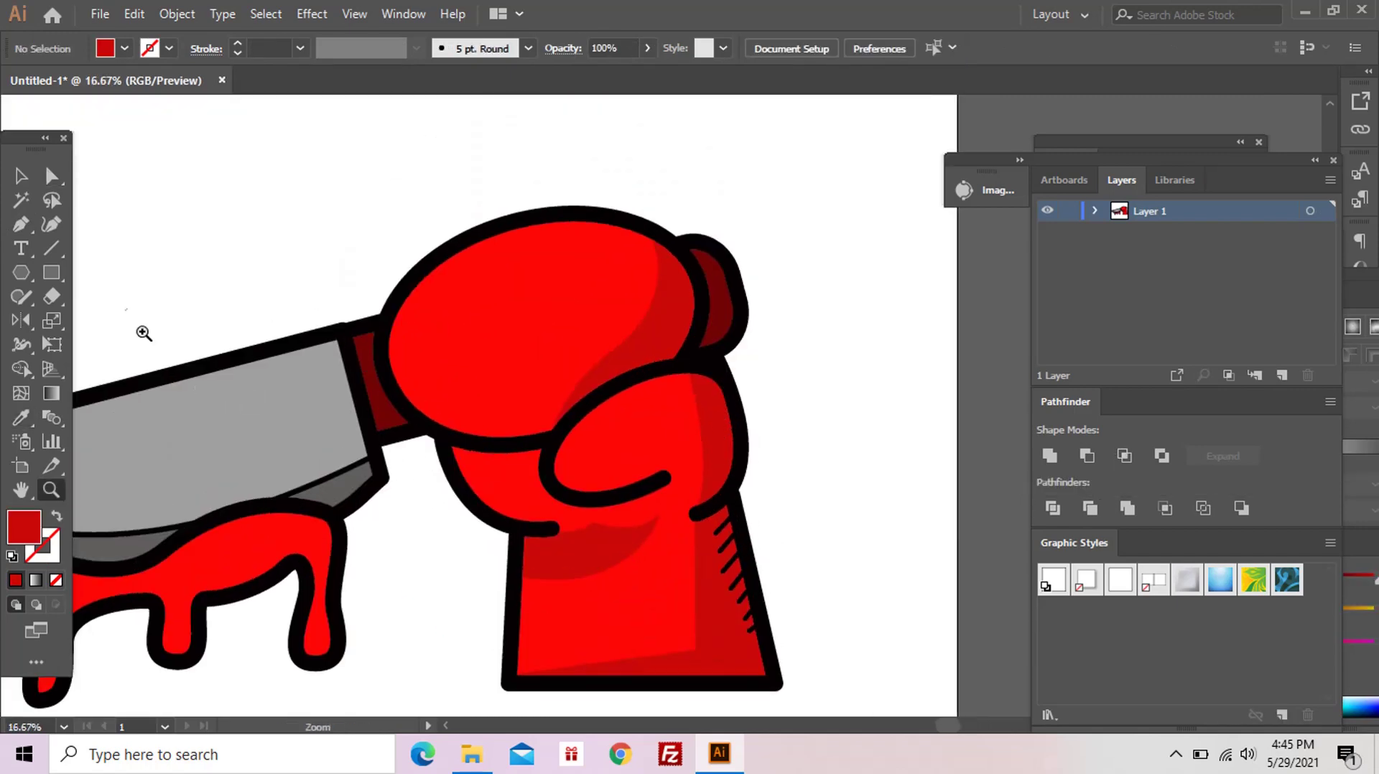
drag(59, 273, 108, 342)
drag(468, 262, 618, 325)
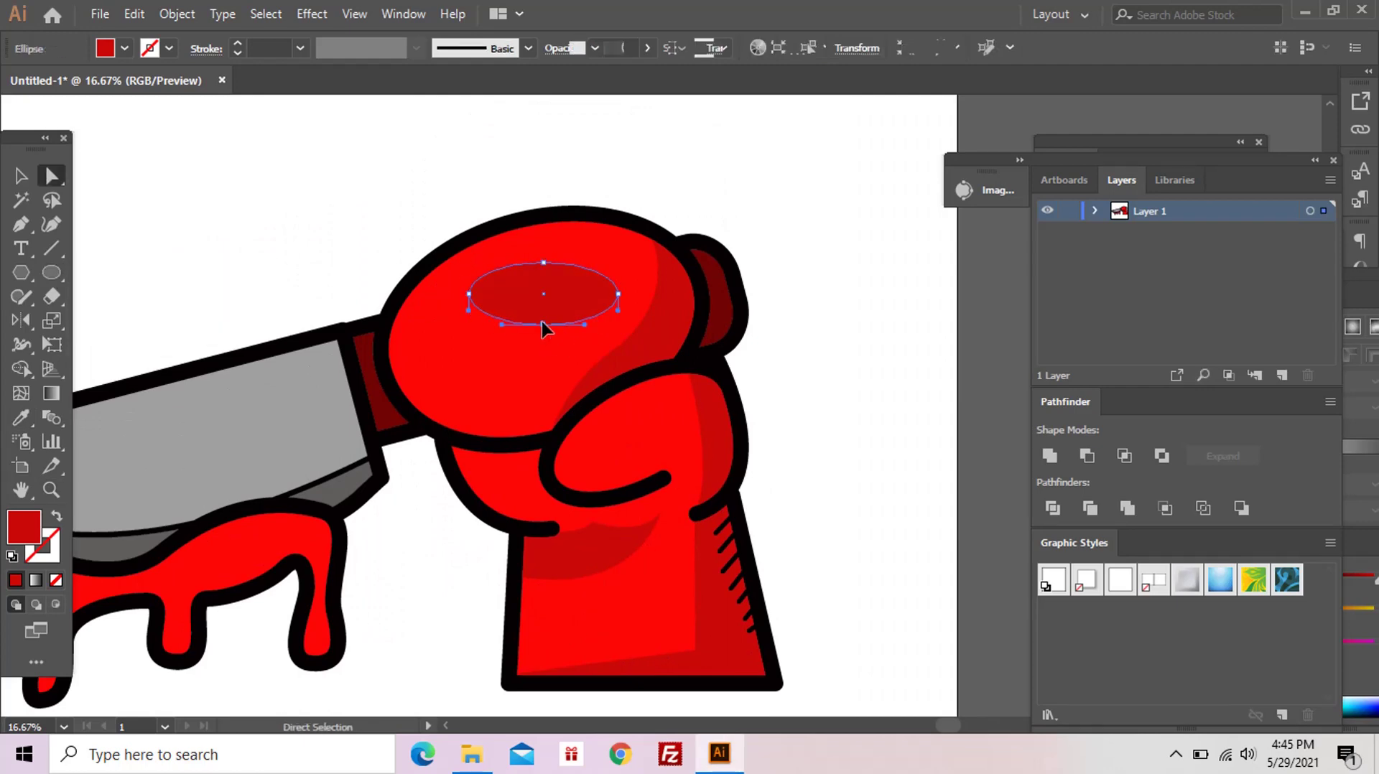
key(v)
drag(630, 253, 601, 230)
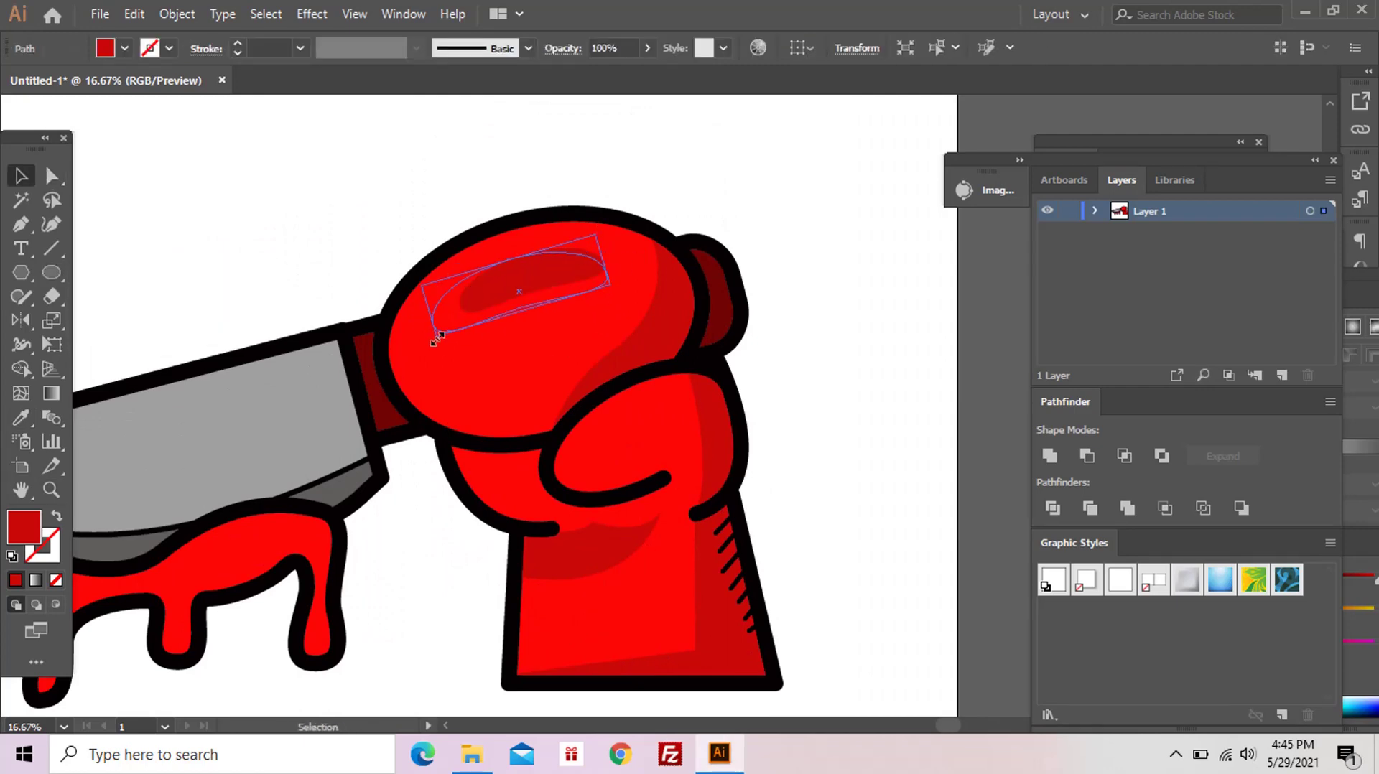
key(i)
click(493, 332)
Step: Recolour the oval highlight to the lighter red #fc4c4c
double_click(24, 527)
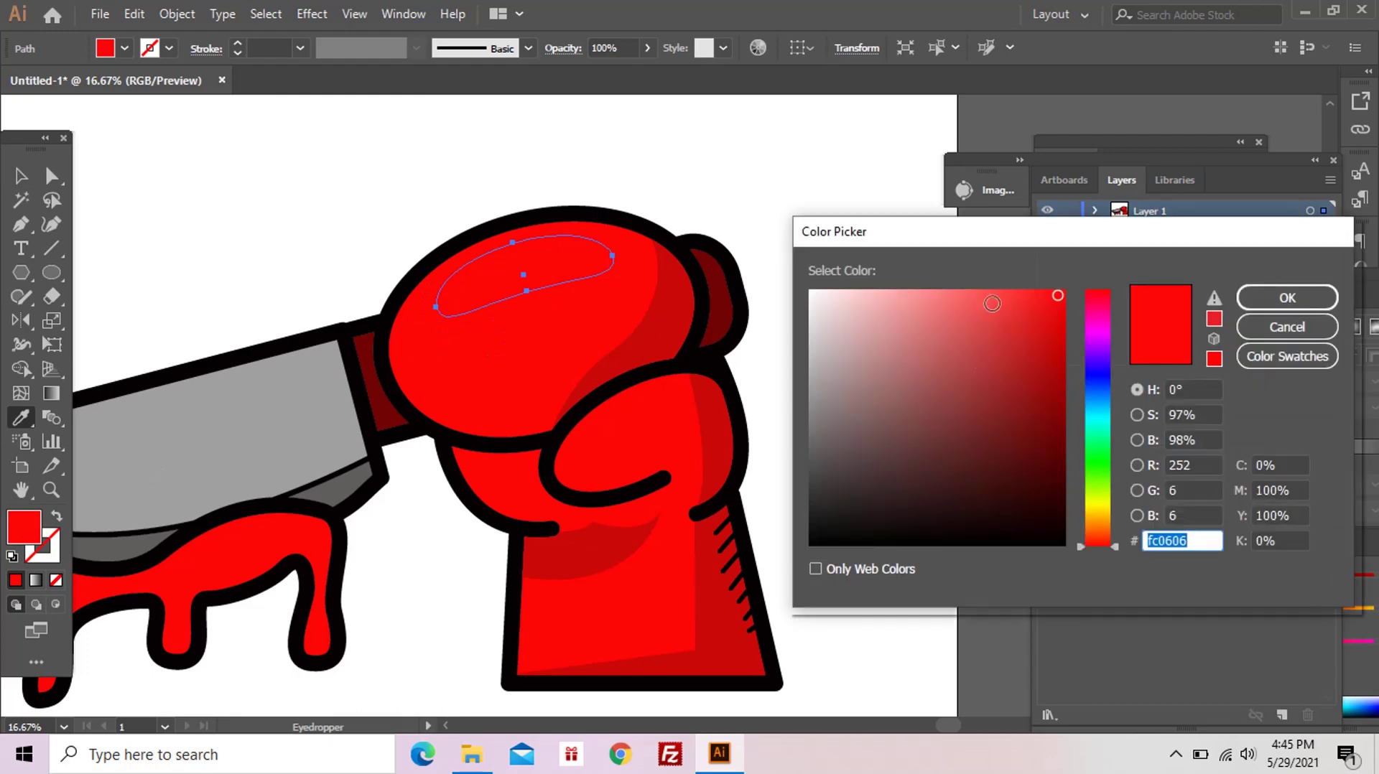
text(fc4c4c)
click(1287, 298)
key(ctrl+shift+a)
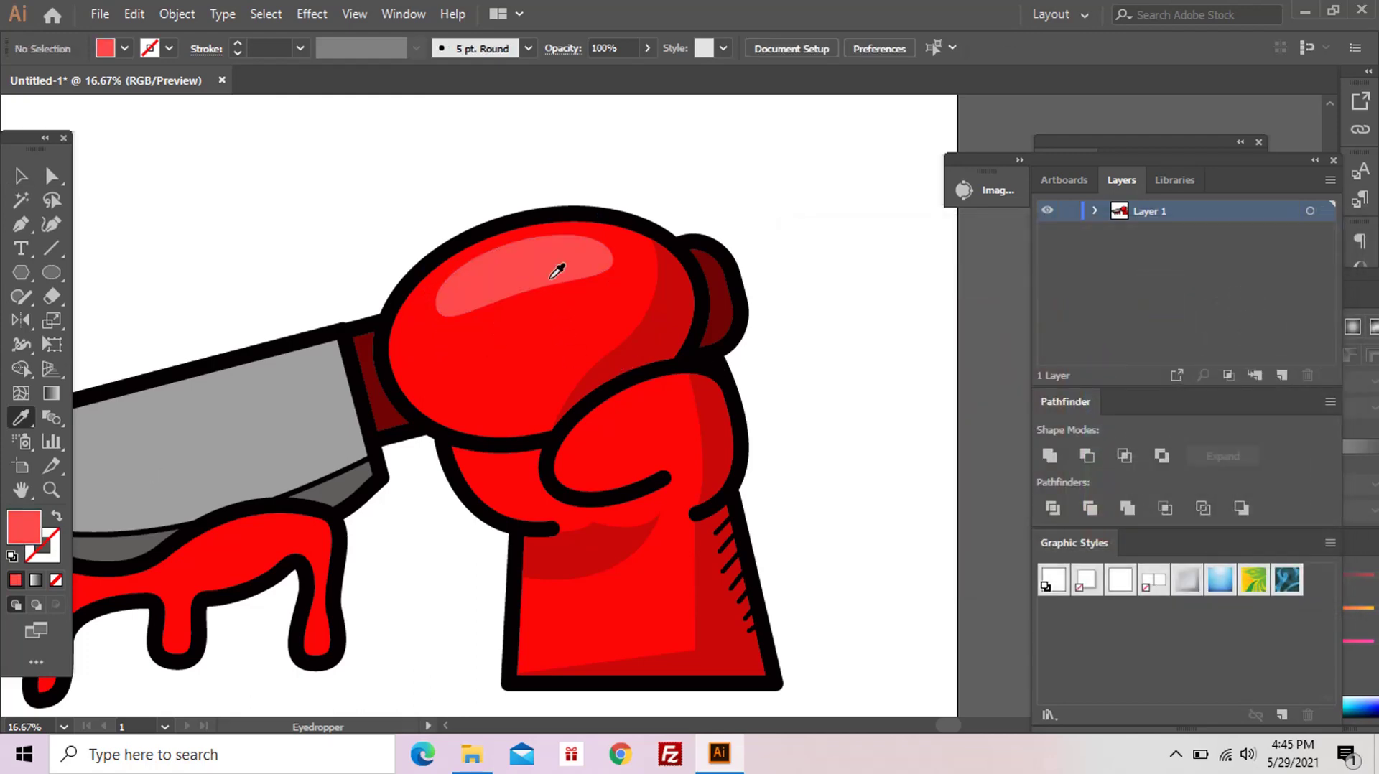
key(ctrl+z)
key(ctrl+z)
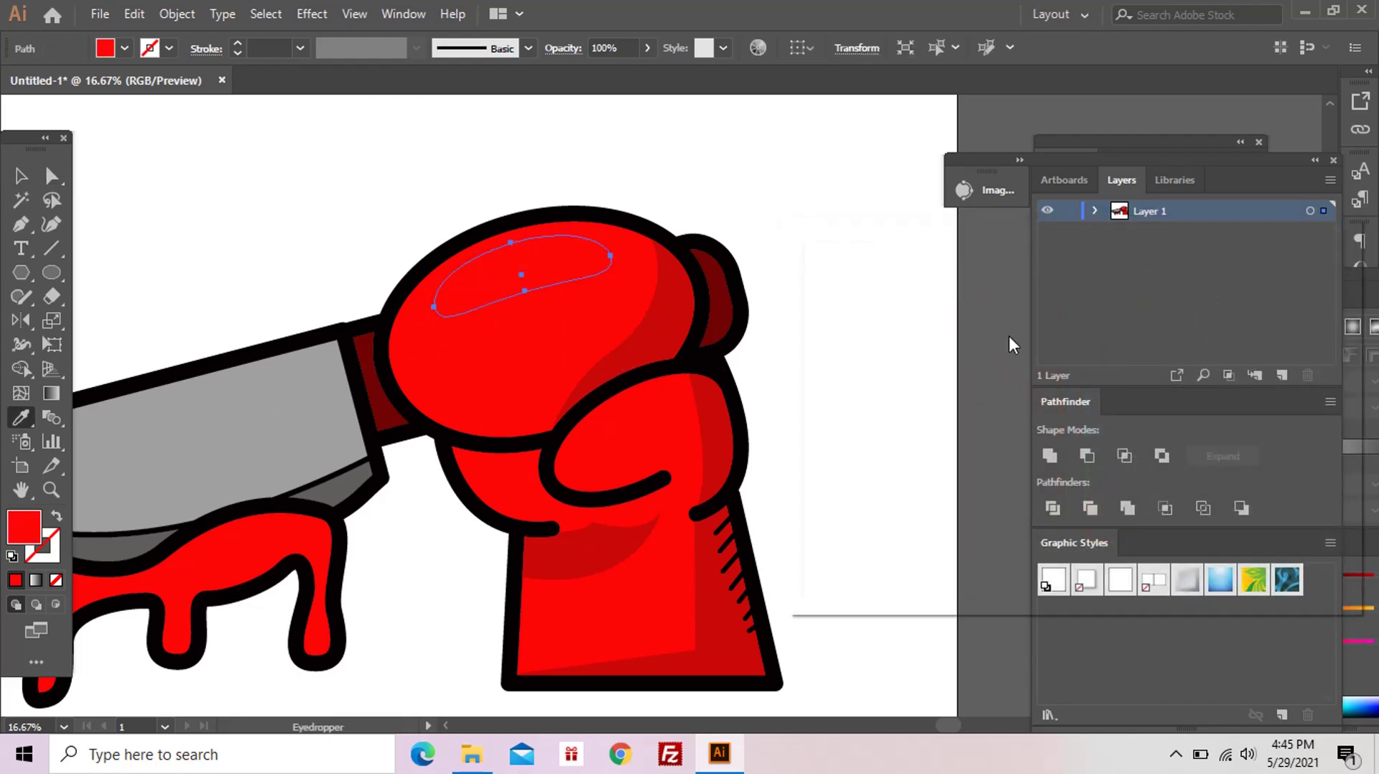
text(fc4c4c)
click(1247, 296)
key(v)
key(ctrl+shift+a)
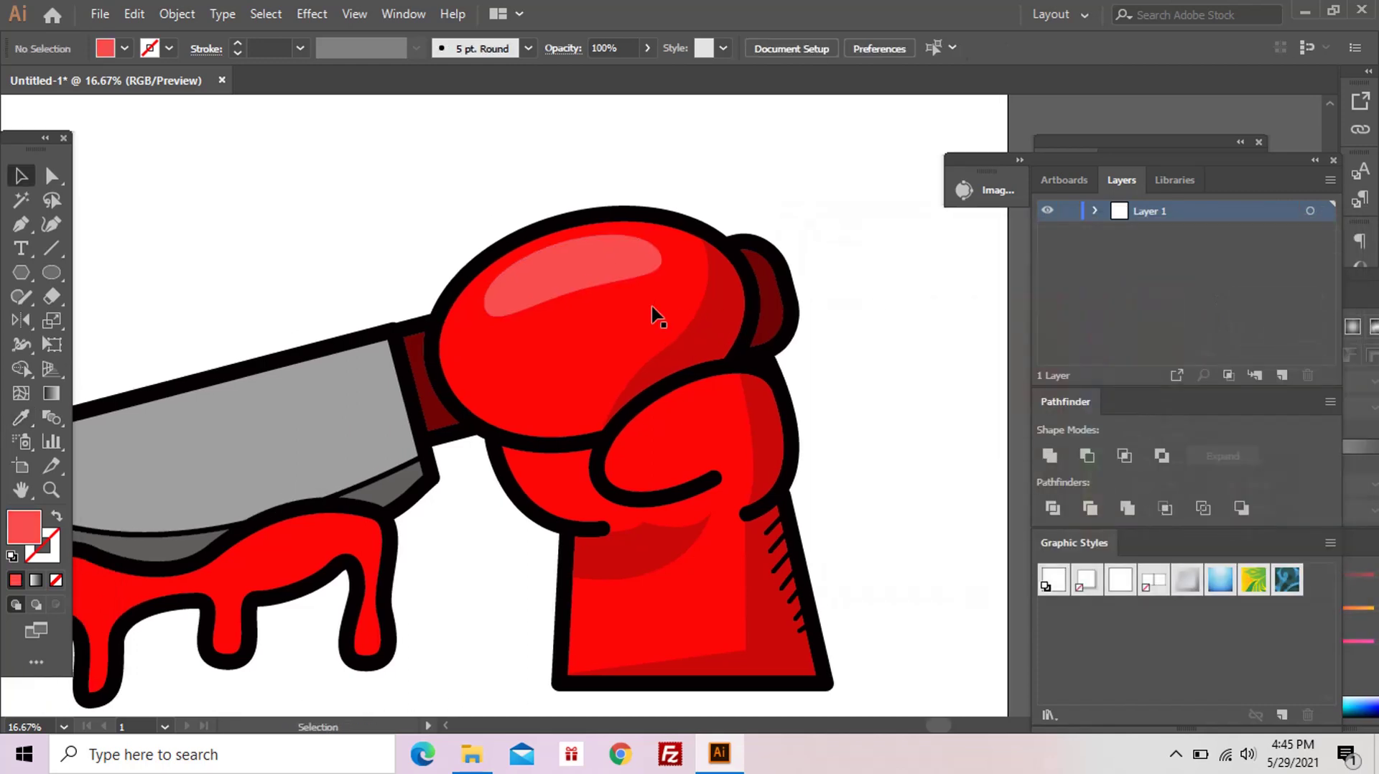
Step: Copy the highlight onto the curled finger, then make both highlights the glove's bright red
drag(613, 273, 696, 447)
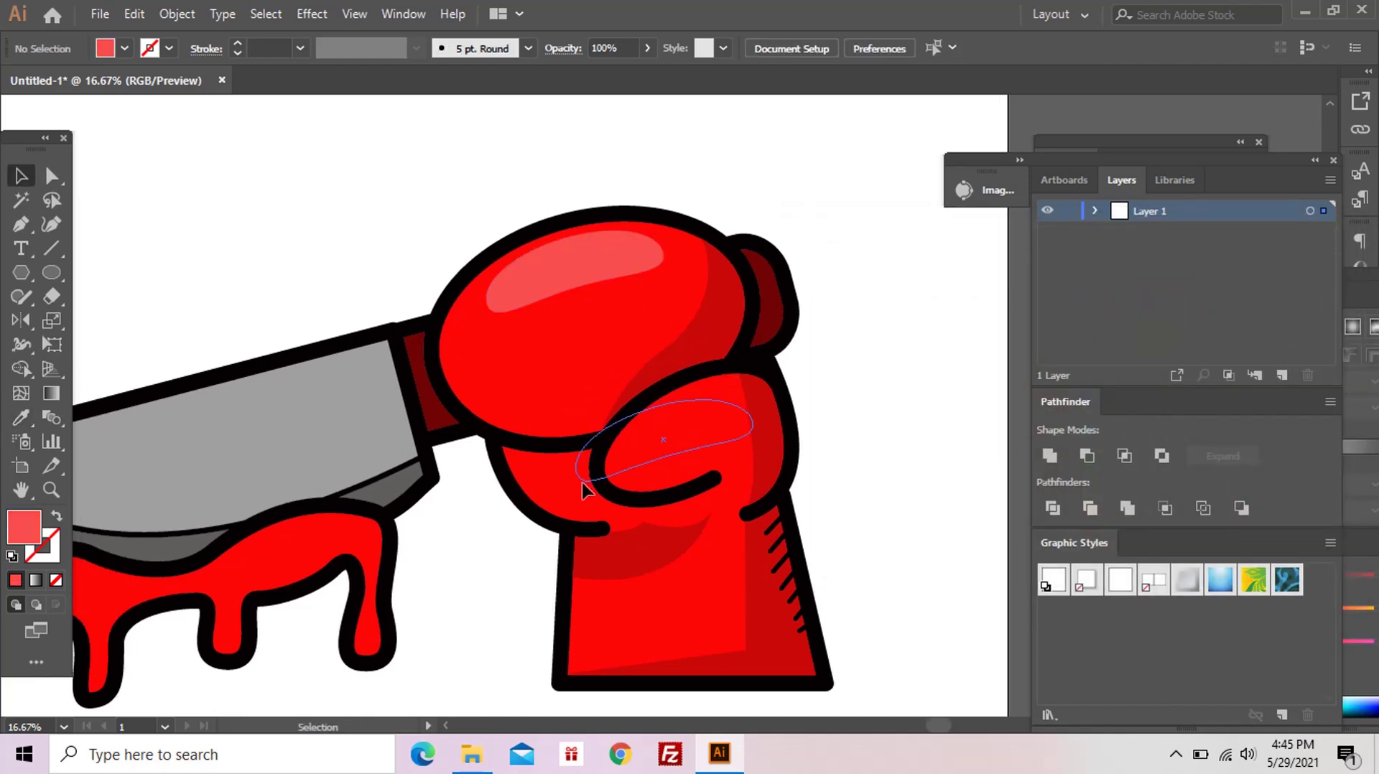
drag(583, 490, 621, 466)
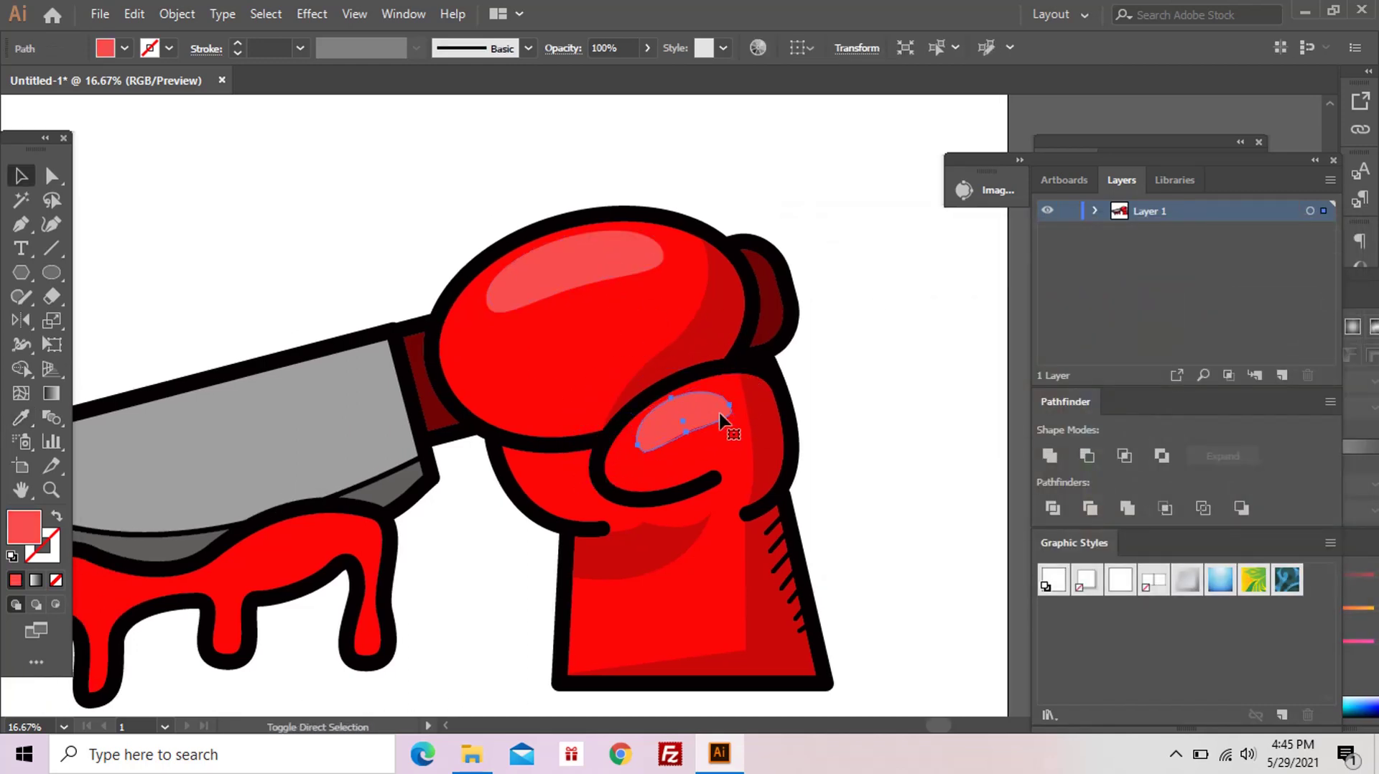
key(a)
key(ctrl+minus)
key(ctrl+minus)
key(ctrl+plus)
shift+click(567, 285)
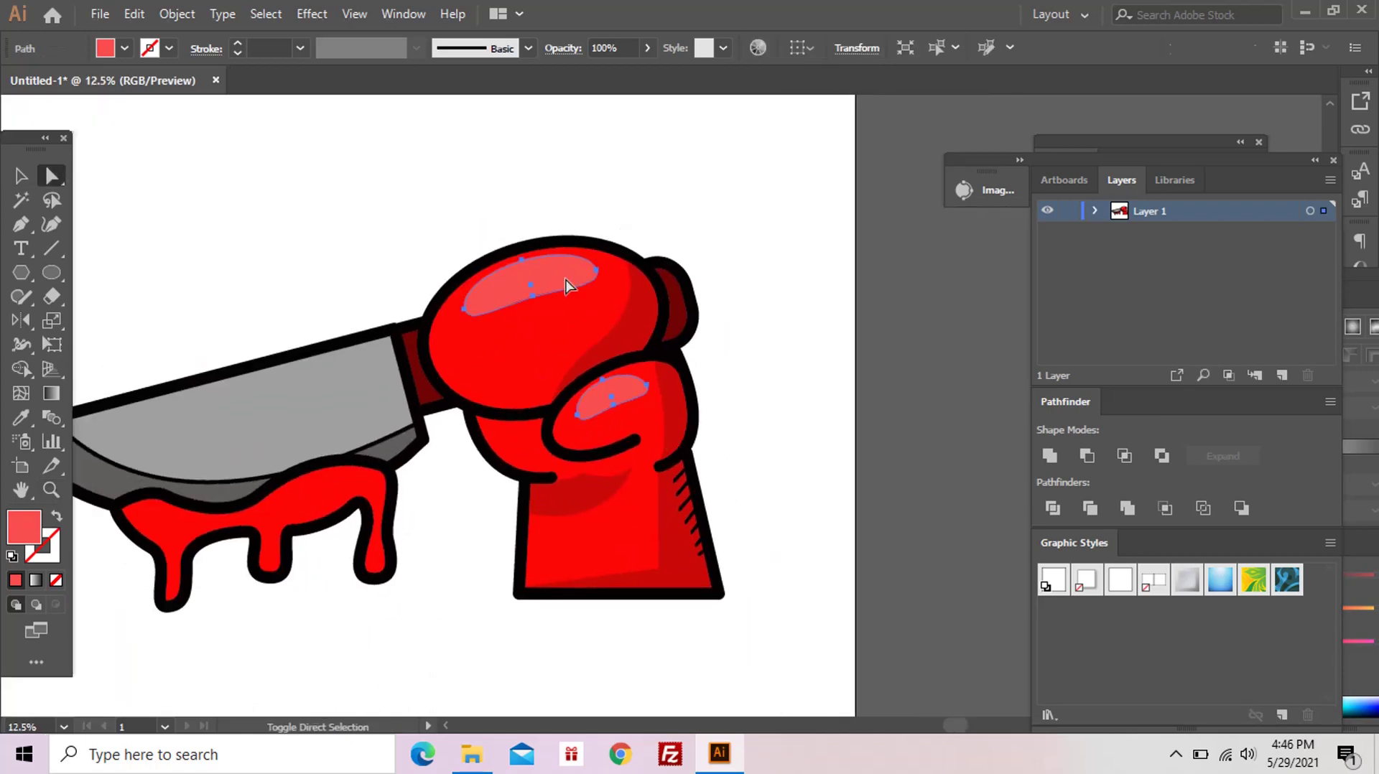
key(i)
click(503, 317)
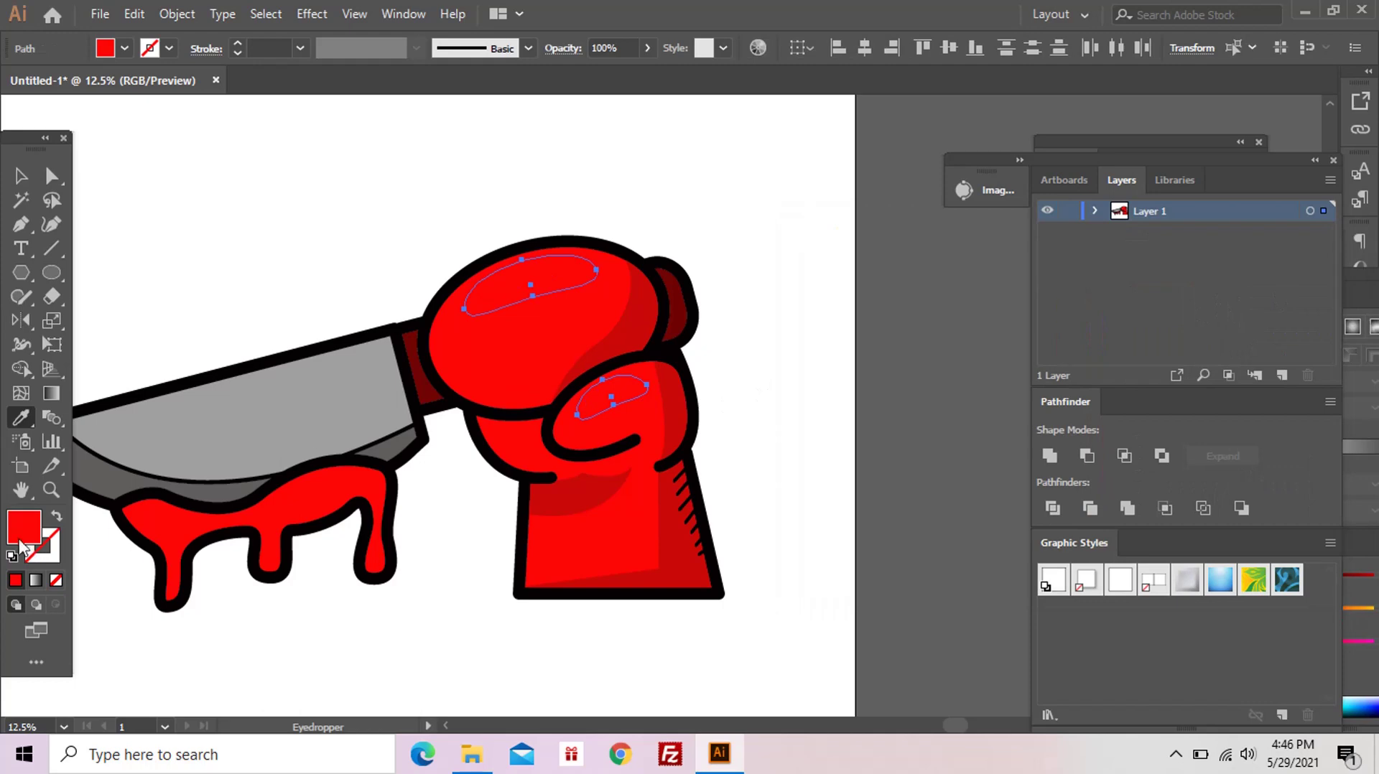
Step: Set the glove body fill to the darker red #B30003
double_click(21, 531)
click(1016, 303)
click(1274, 295)
key(a)
click(622, 537)
double_click(21, 531)
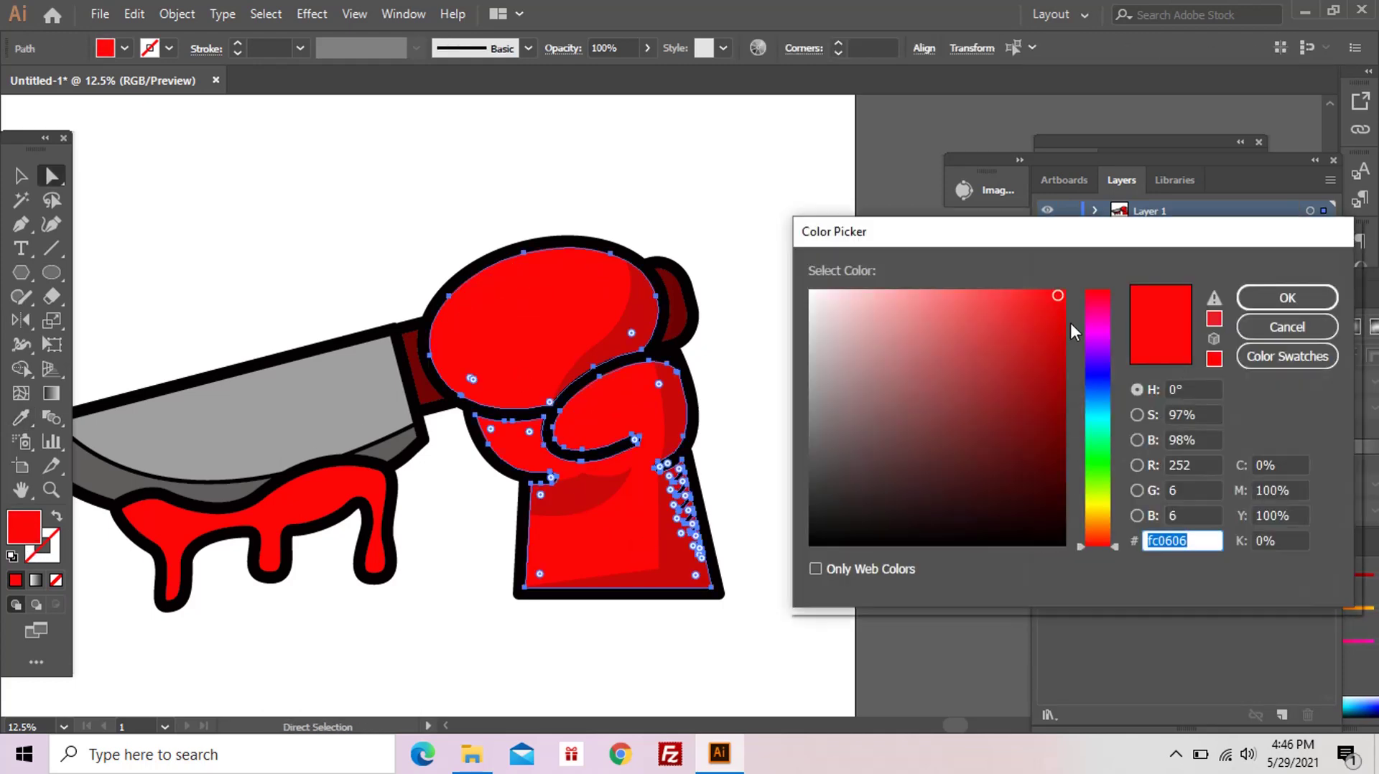
text(B30003)
click(1290, 303)
key(ctrl+shift+a)
Step: Set the hatch shading on the glove's right to #930000
click(684, 548)
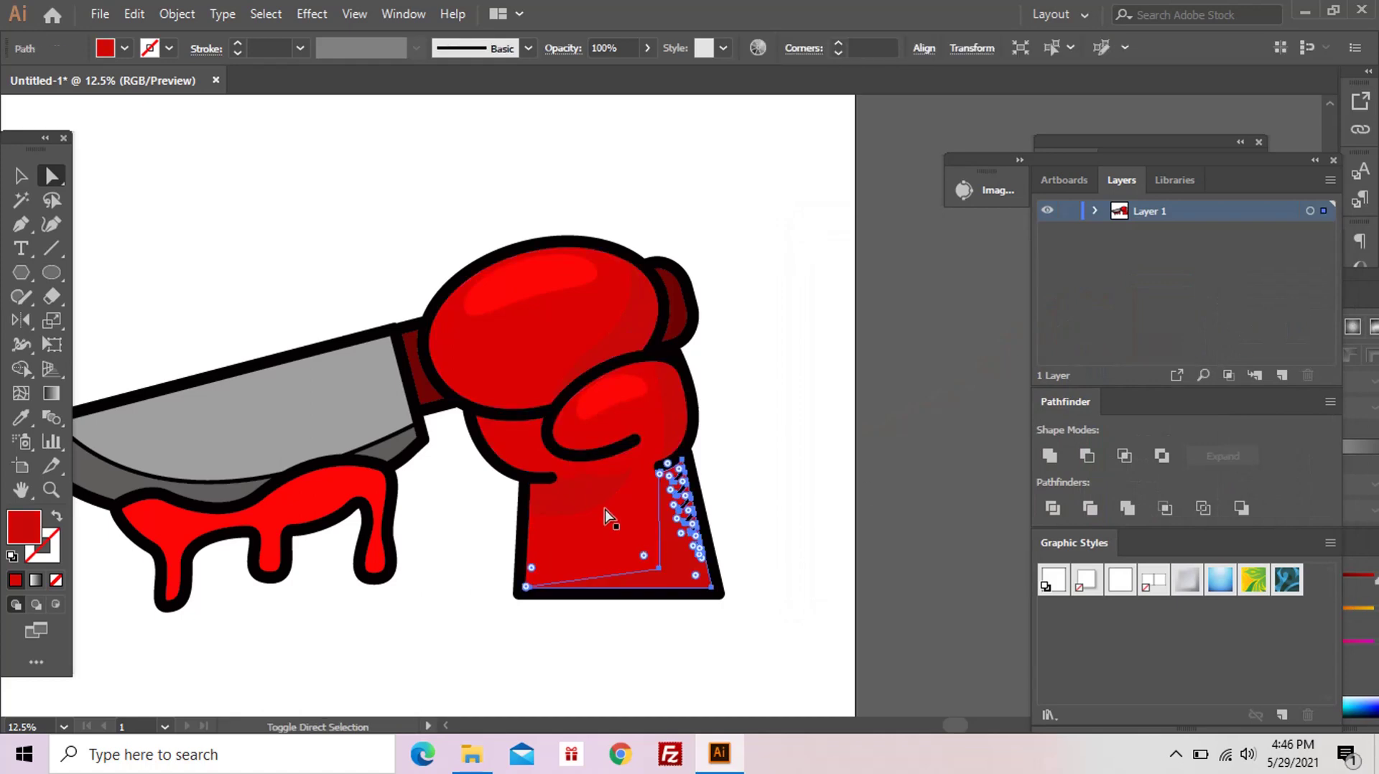
key(i)
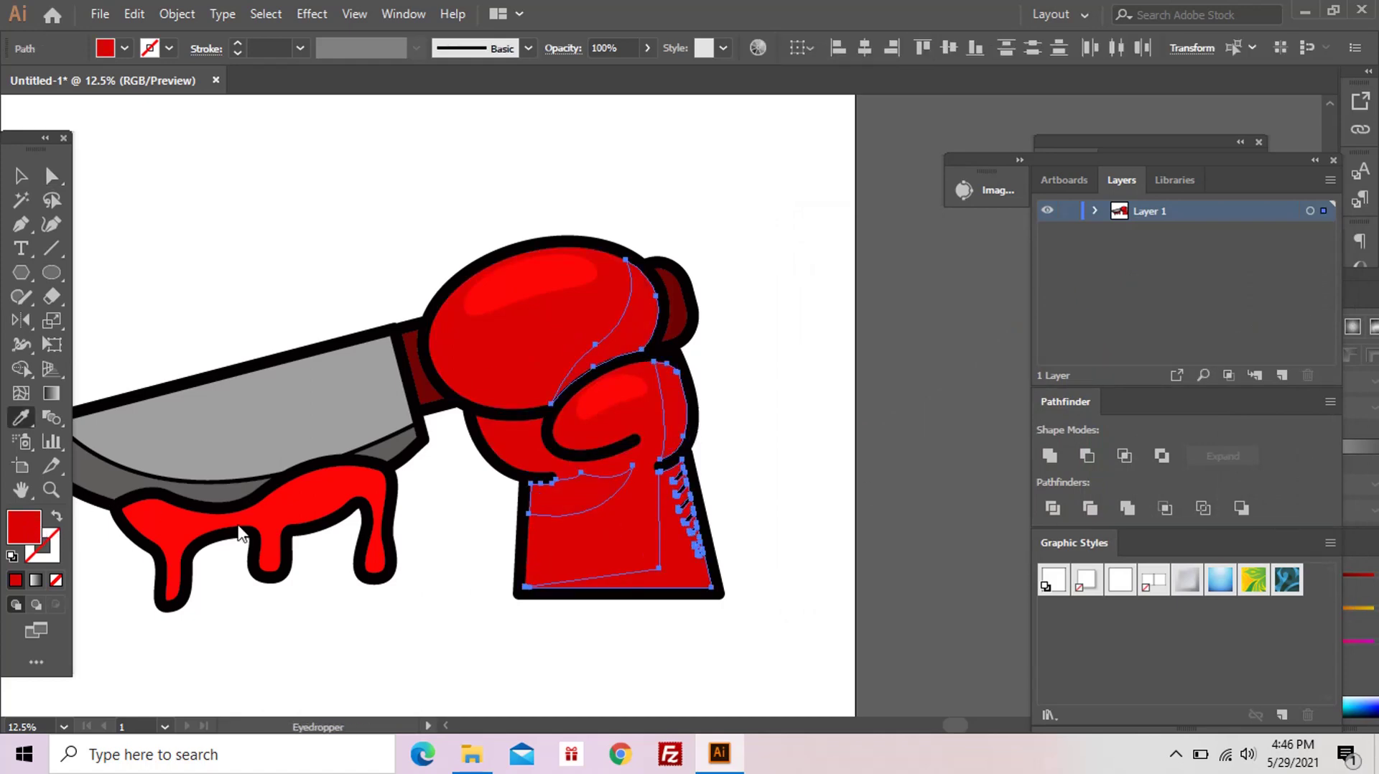
double_click(22, 532)
text(930000)
click(1285, 295)
key(ctrl+shift+a)
Step: Make the knife collar pieces black by sampling the outline colour
key(z)
alt+click(638, 449)
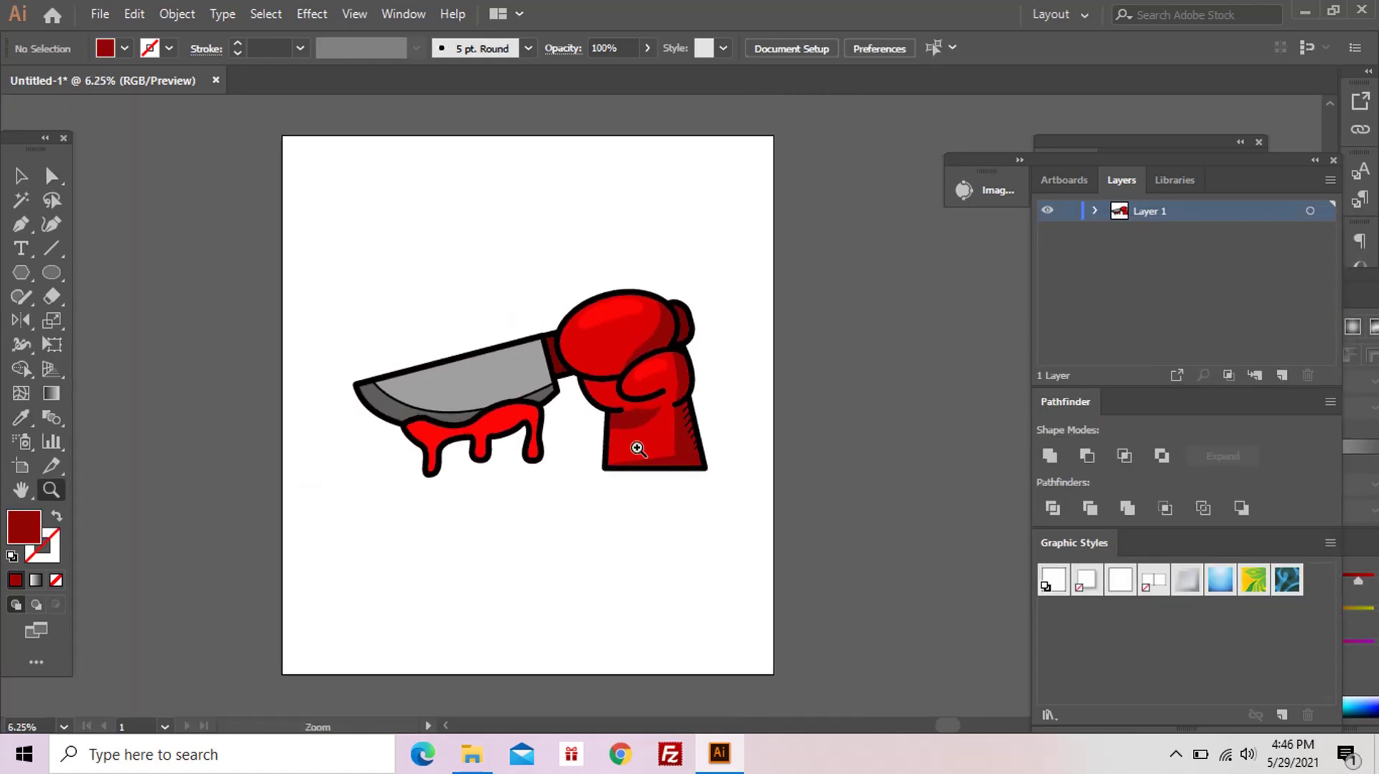
click(637, 449)
key(a)
click(496, 391)
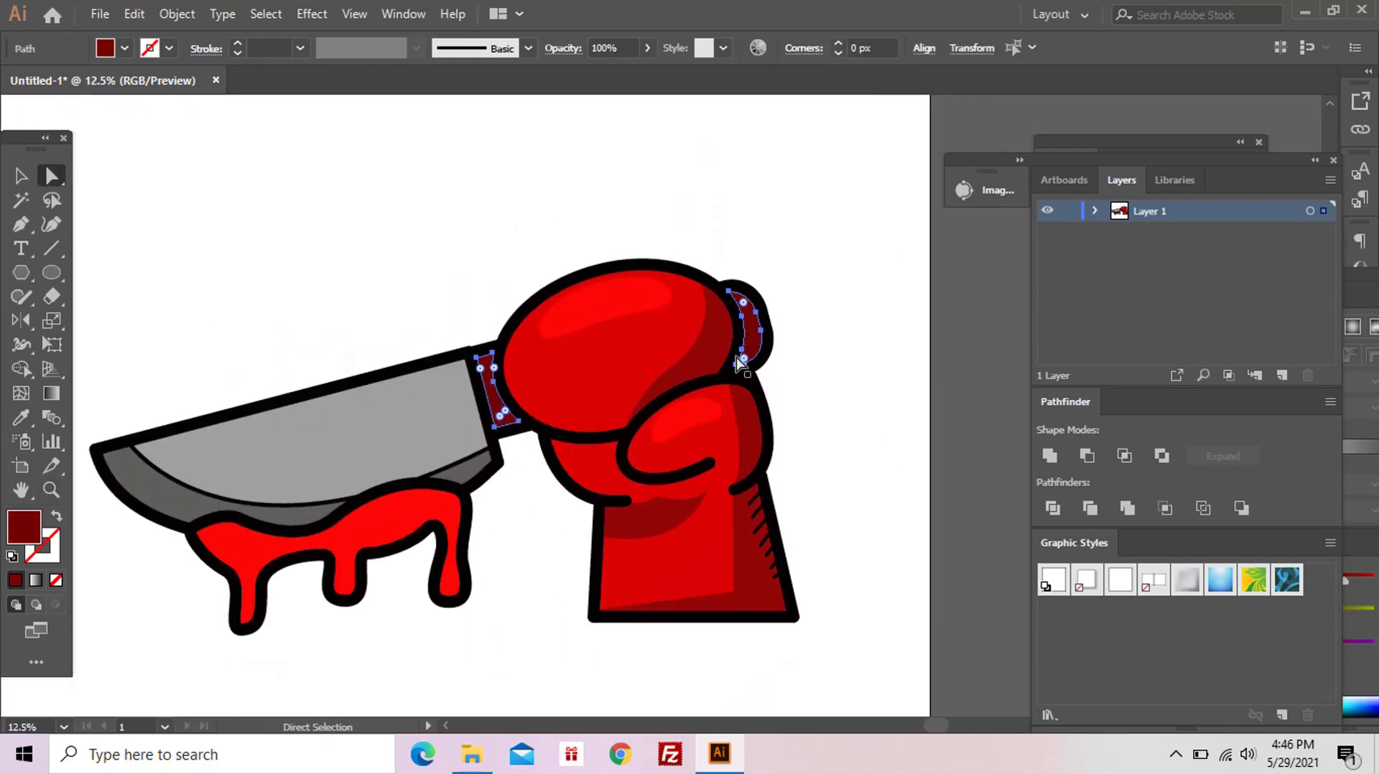
key(i)
click(502, 445)
key(ctrl+shift+a)
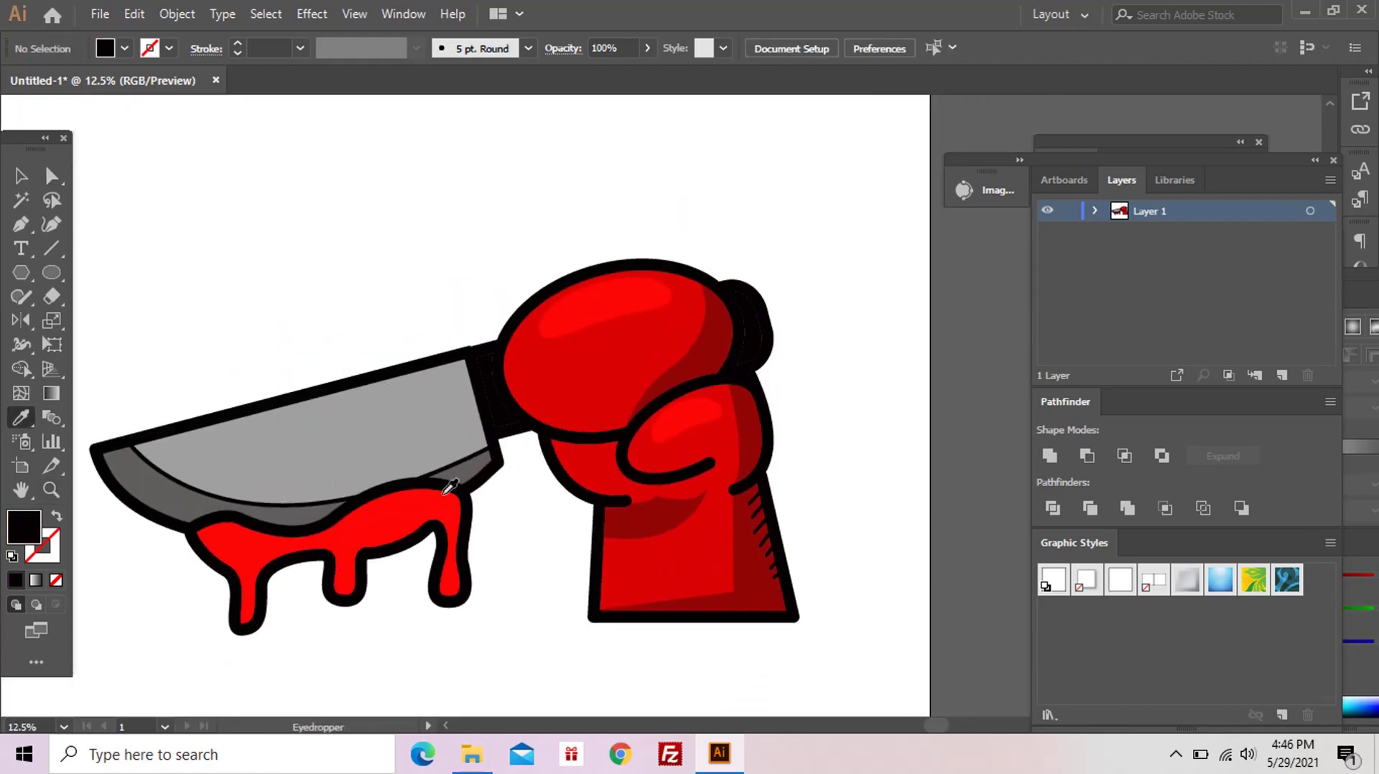
key(z)
alt+click(717, 433)
click(698, 412)
Step: Pen-draw black filler shapes at the collar gap and the glove's back bump
click(547, 463)
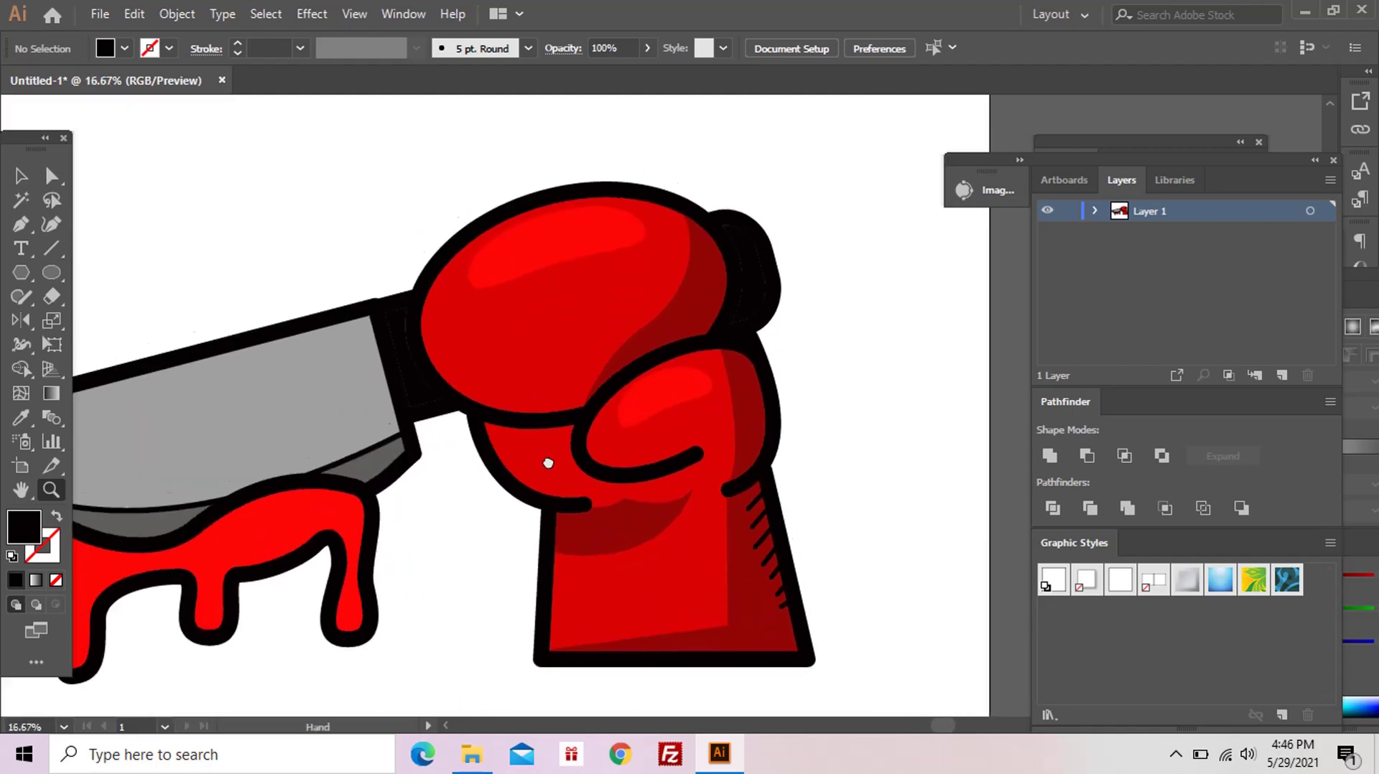
click(417, 451)
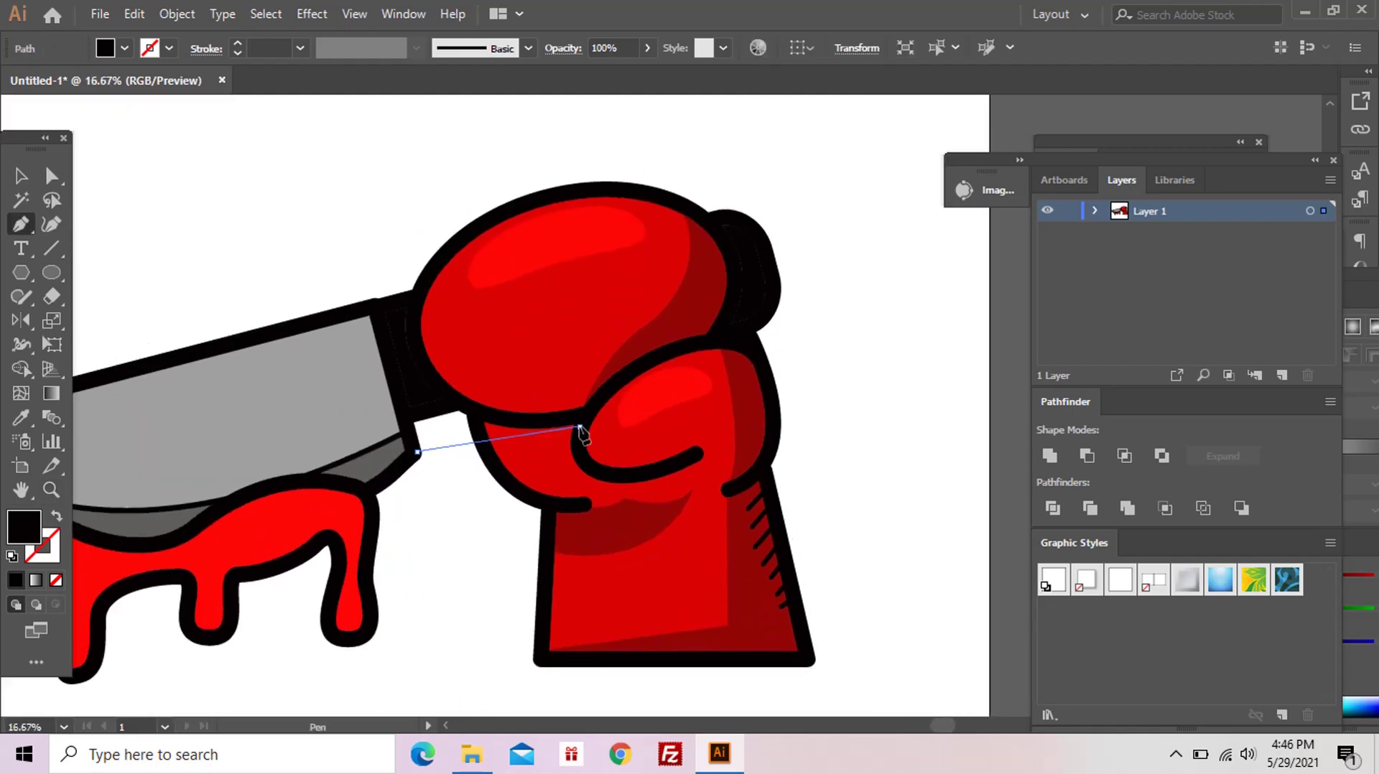
click(579, 427)
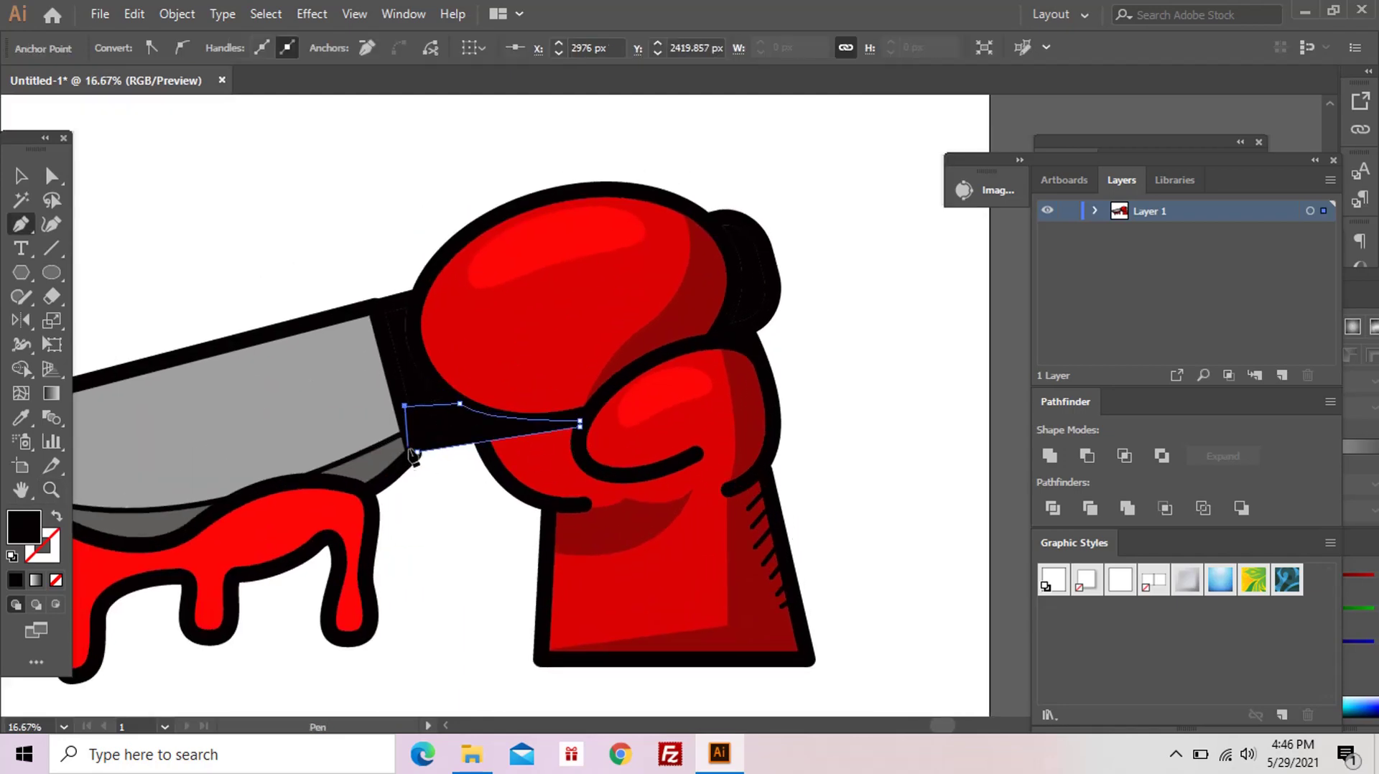
click(779, 280)
drag(767, 367, 742, 373)
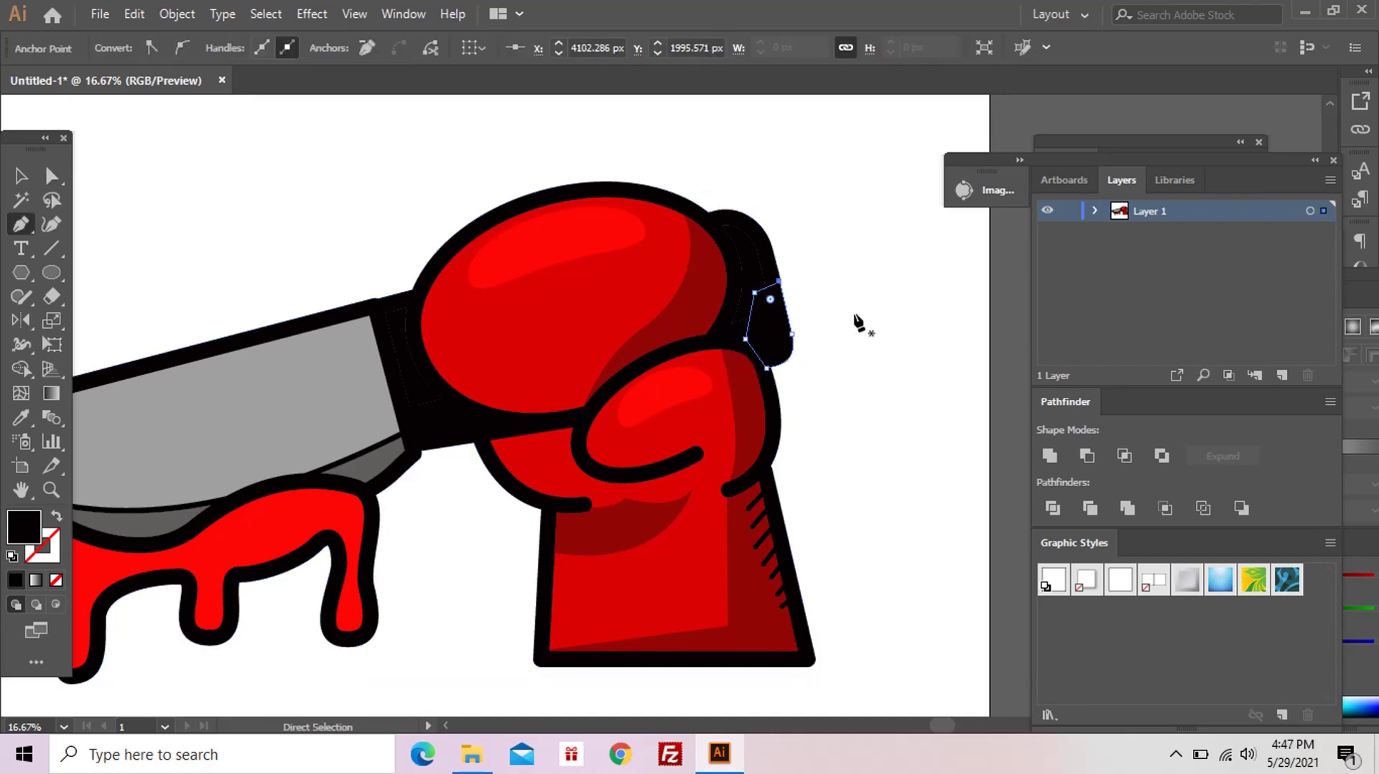
Step: Adjust the back filler shape's anchors and curves to hug the glove outline
scroll(818, 284, up, 5)
key(a)
click(697, 506)
click(633, 270)
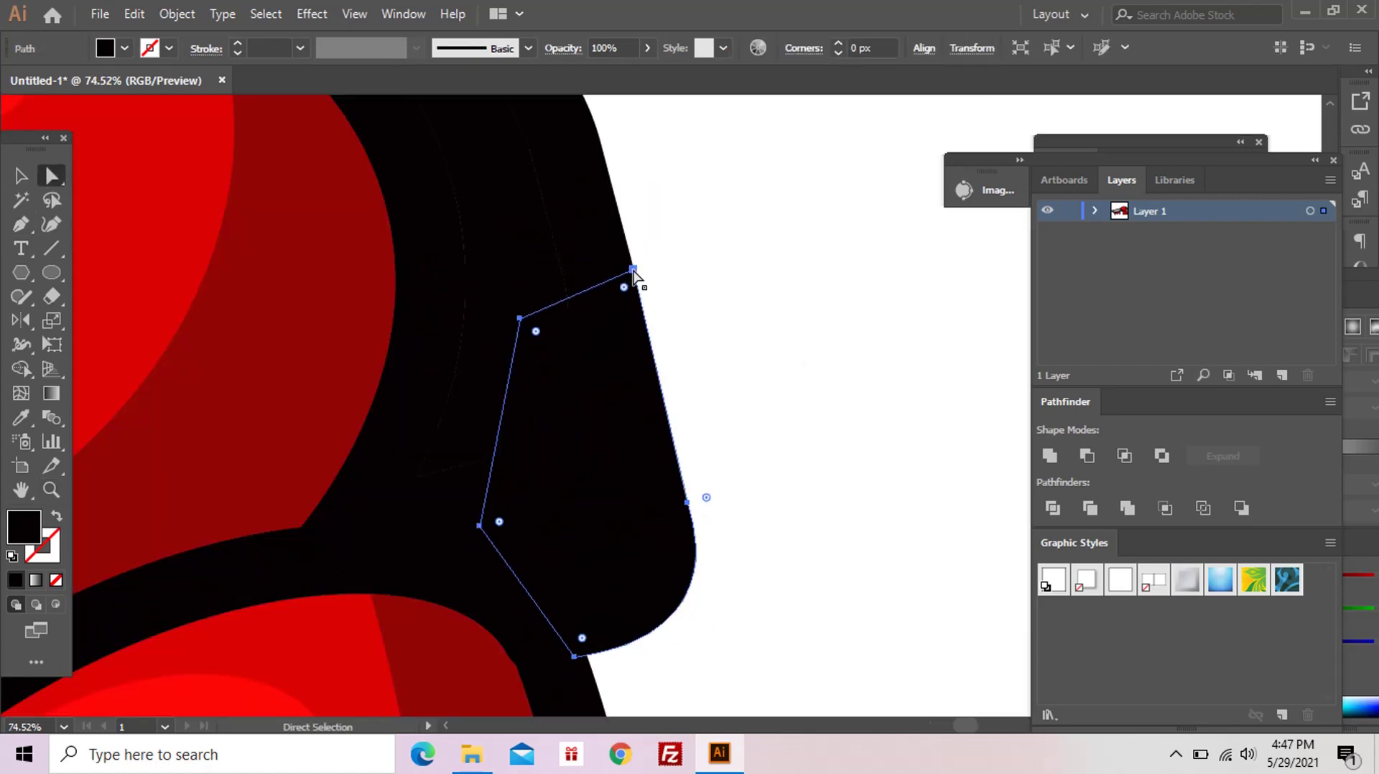
drag(519, 318, 634, 276)
drag(479, 525, 693, 540)
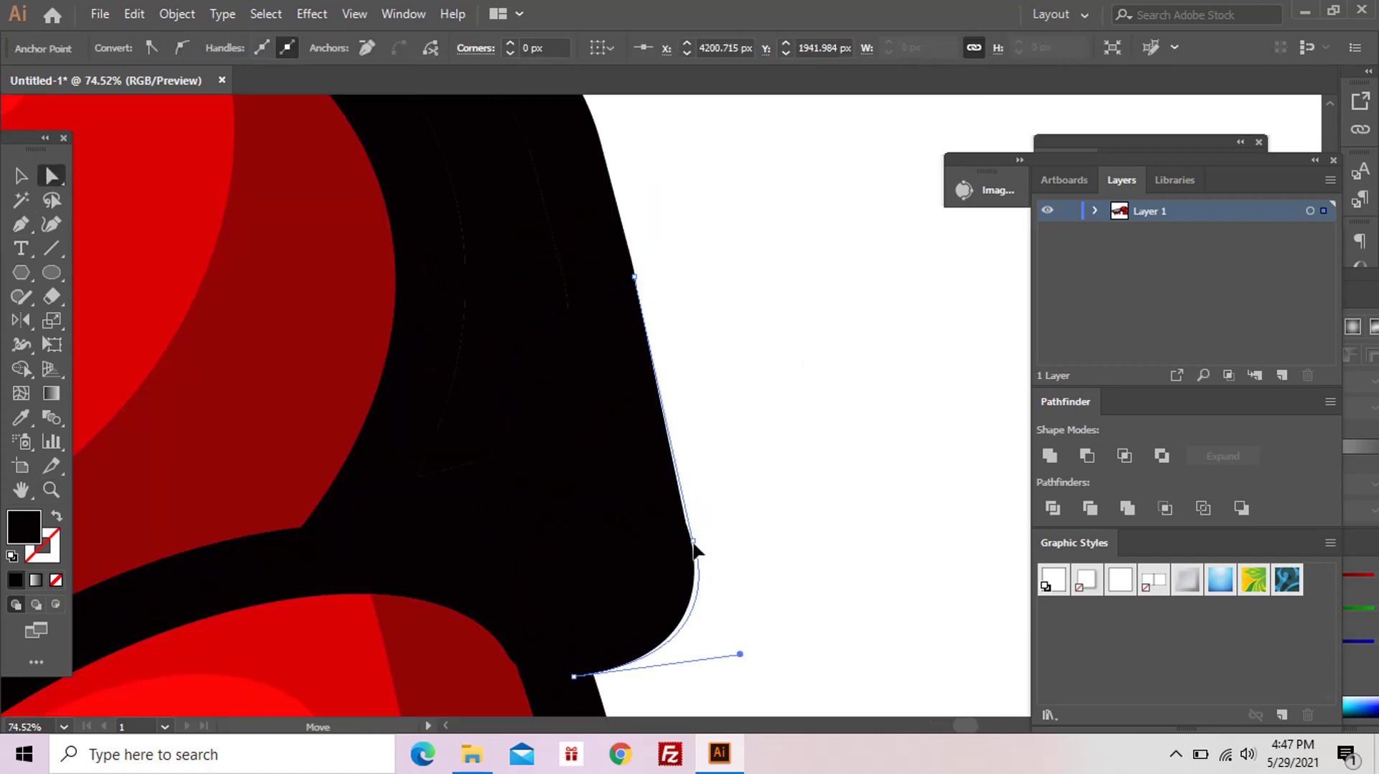
key(v)
key(ctrl+shift+a)
scroll(613, 478, down, 3)
scroll(632, 468, down, 4)
Step: Draw a tall rectangle across the knife blade filled with #f2ebeb
scroll(615, 482, up, 1)
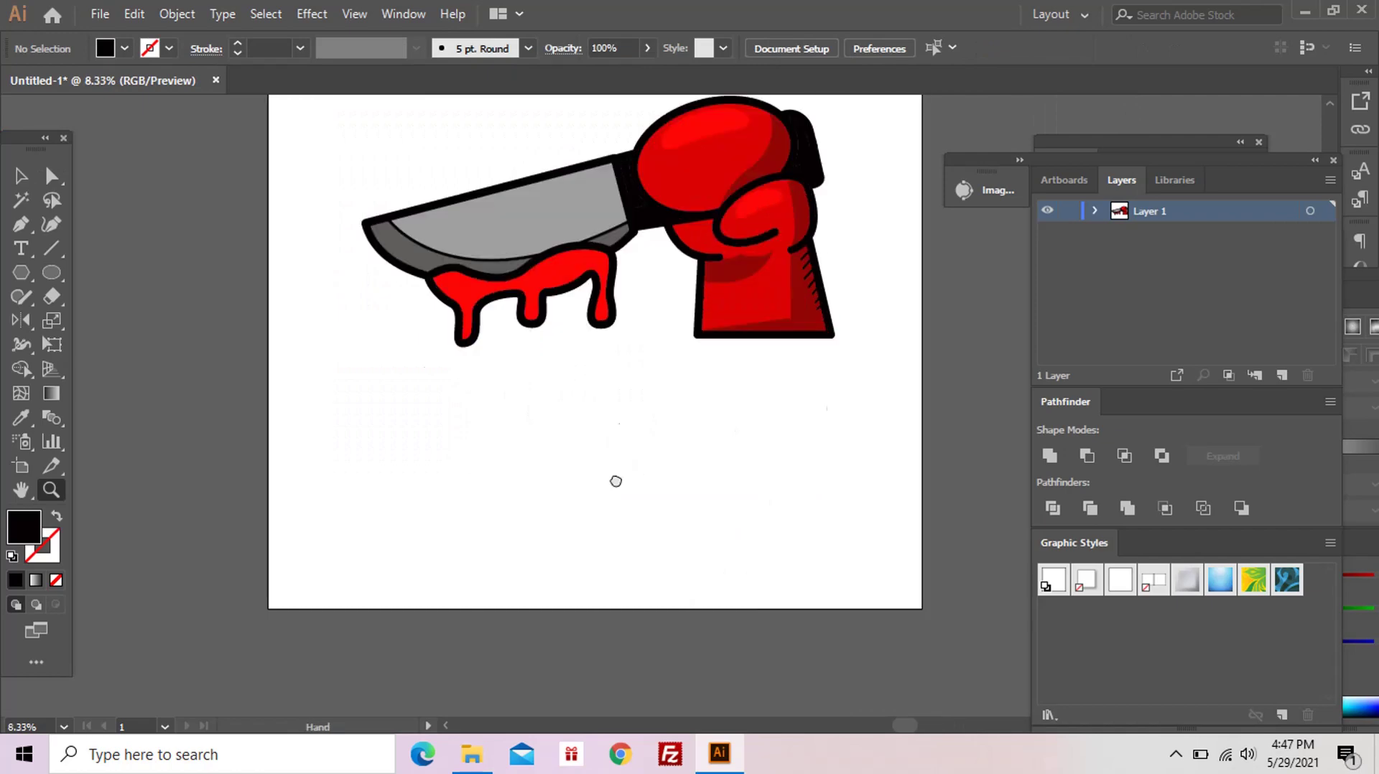
scroll(615, 481, up, 2)
key(a)
click(662, 330)
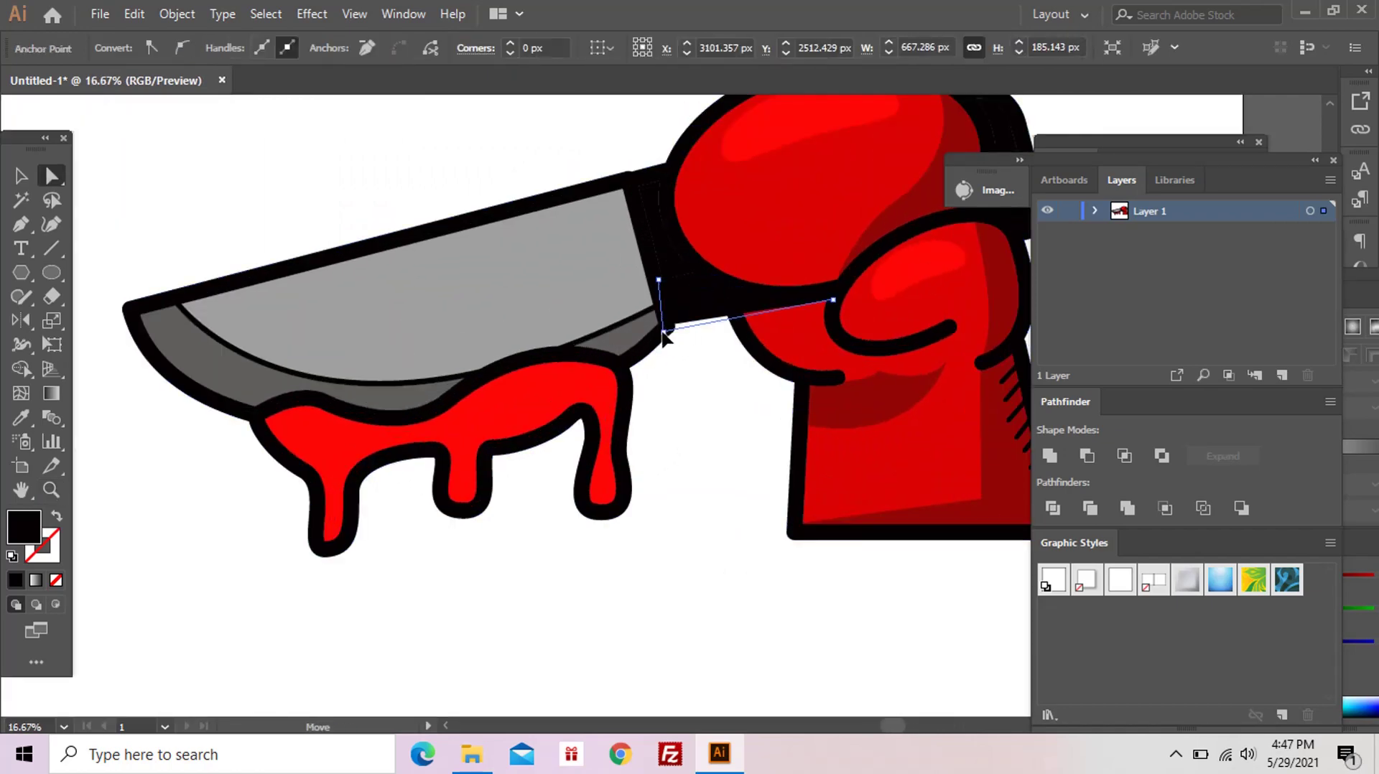
click(683, 375)
key(z)
alt+click(683, 367)
scroll(656, 476, up, 3)
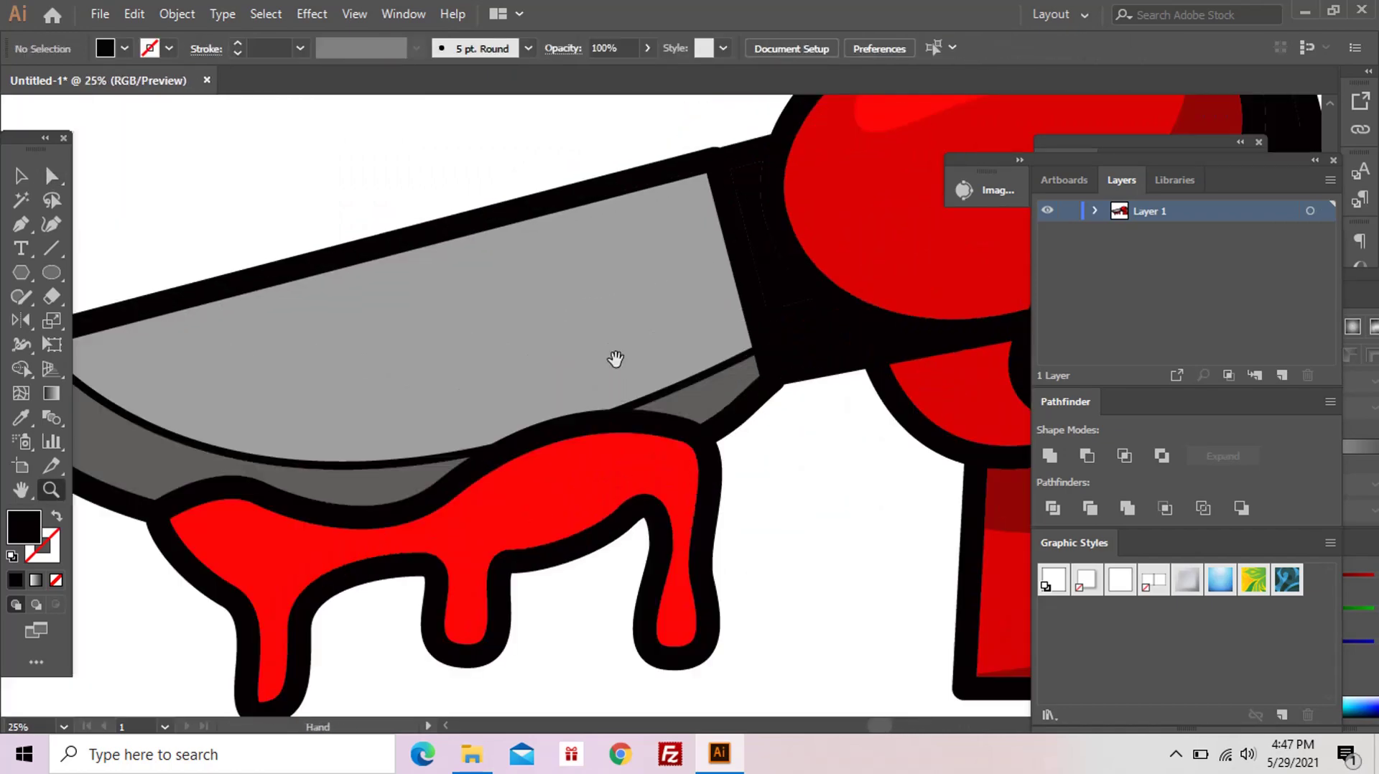
click(33, 221)
click(316, 346)
key(m)
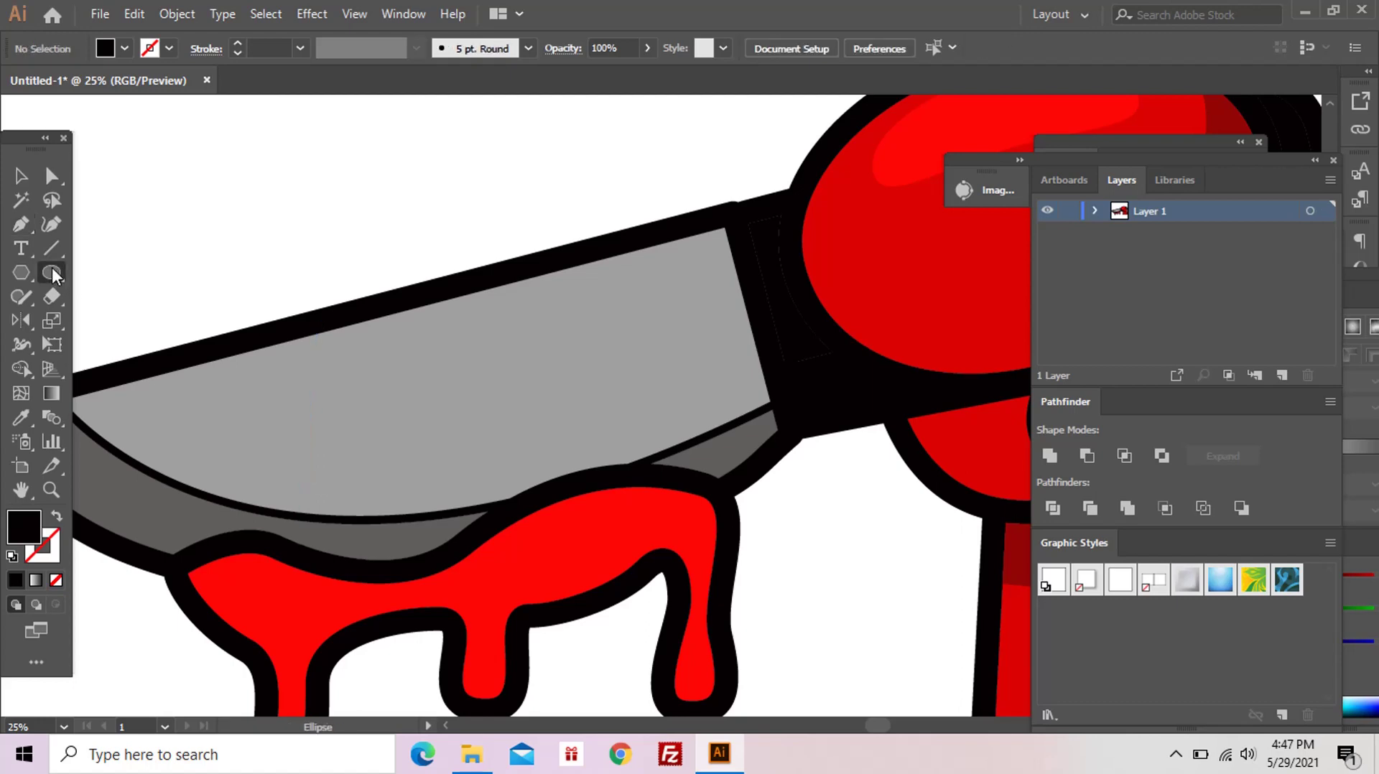
drag(223, 587, 218, 604)
key(i)
click(394, 492)
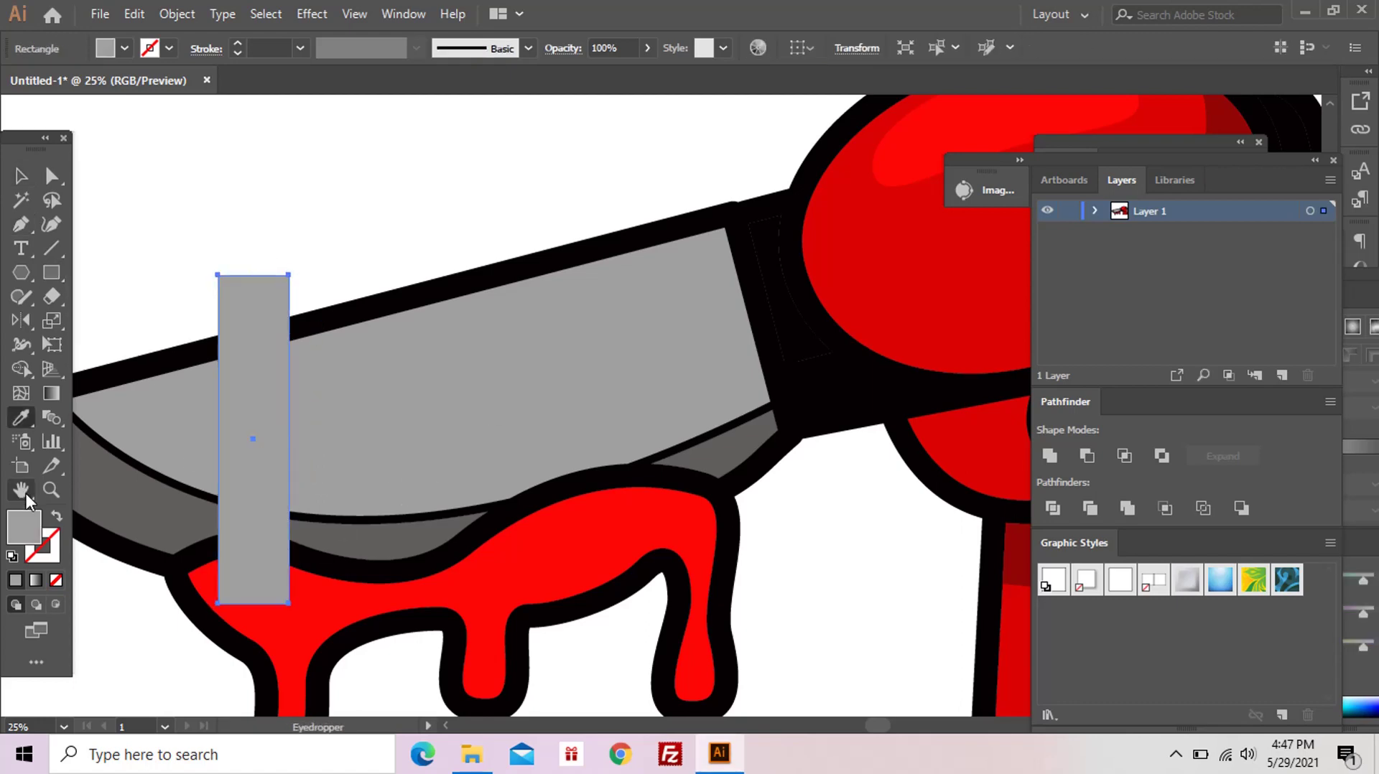
double_click(24, 526)
text(f2ebeb)
click(1287, 297)
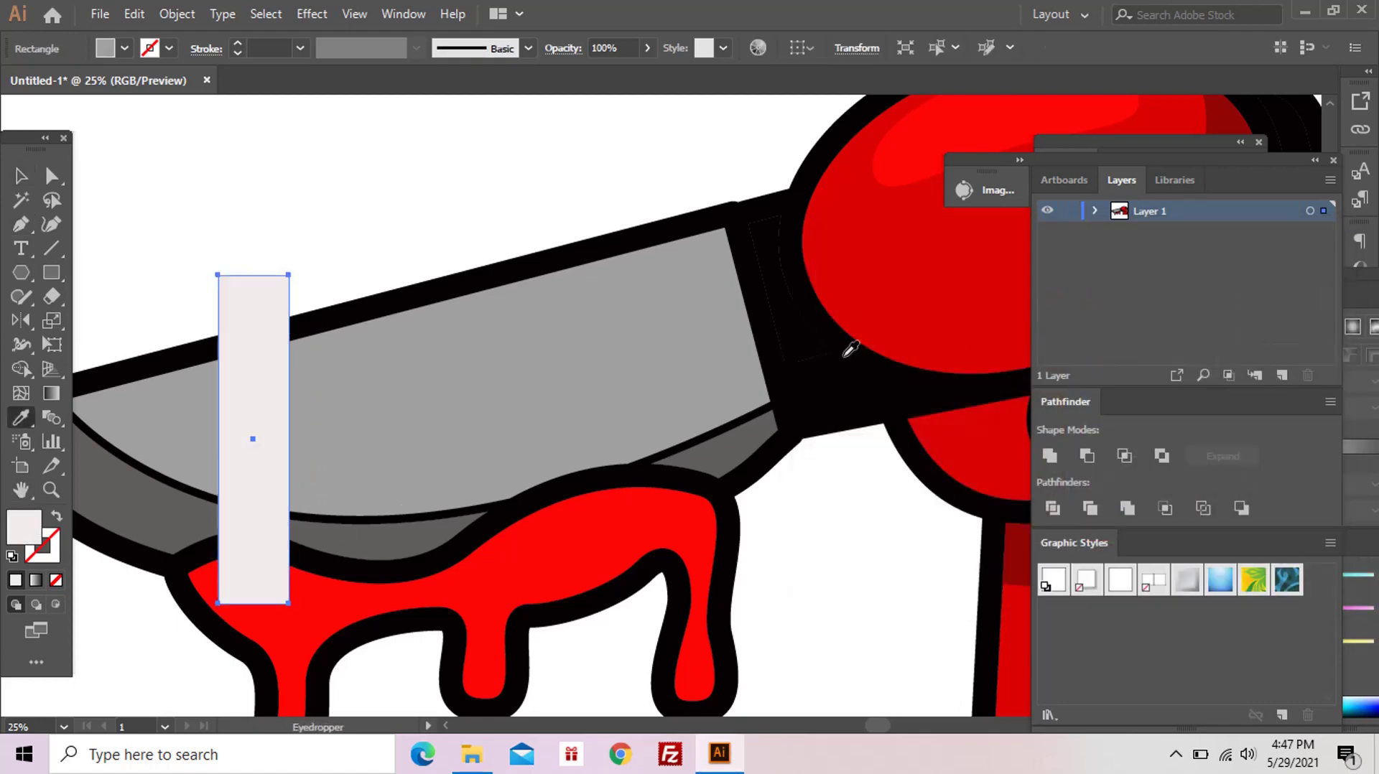
Step: Stretch the strip taller, add narrower copies beside it, and select all three
key(v)
drag(254, 276, 254, 251)
mouse_move(288, 438)
mouse_down()
mouse_move(496, 439)
mouse_move(403, 453)
mouse_move(496, 453)
mouse_up()
shift+click(374, 460)
shift+click(288, 417)
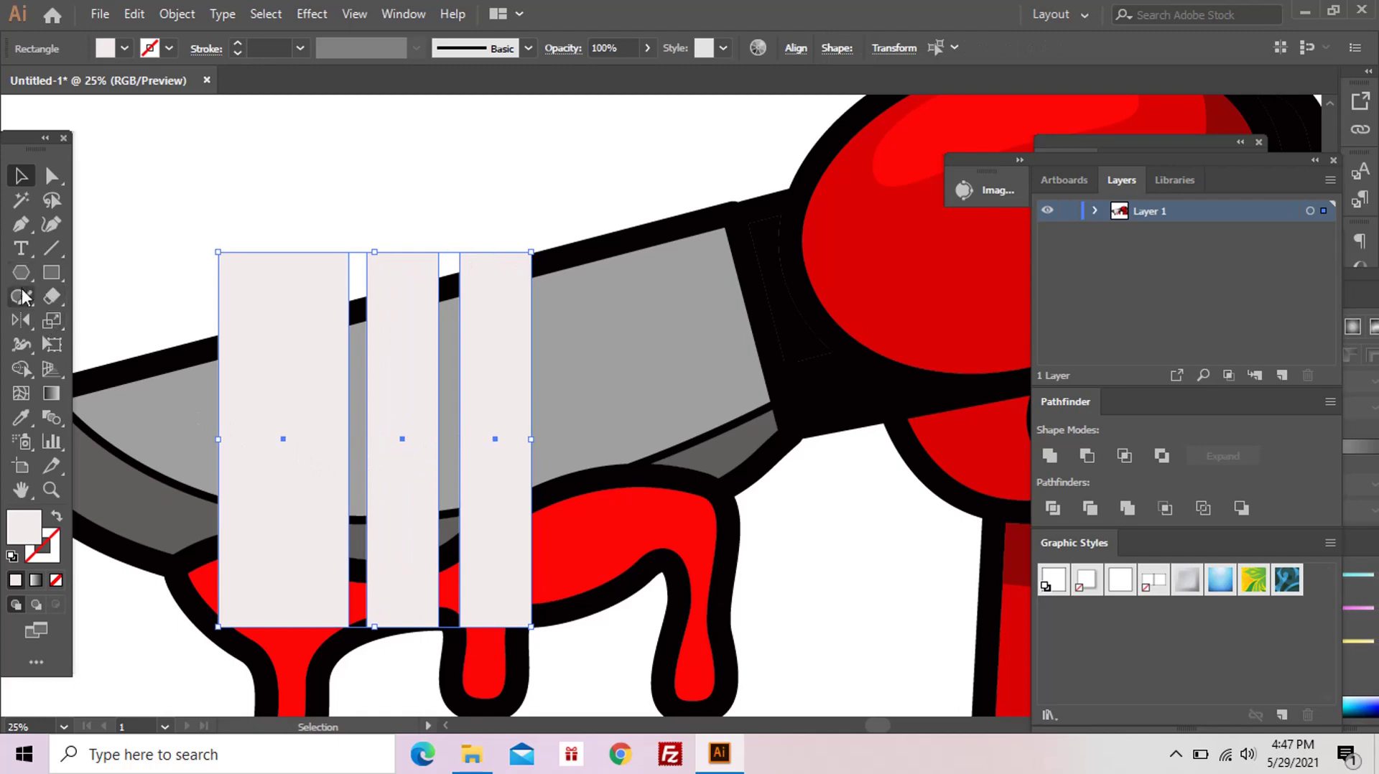
Step: Slant the three off-white strips diagonally and resize them over the knife blade
drag(51, 320, 133, 342)
drag(348, 231, 597, 322)
key(v)
drag(589, 245, 553, 283)
key(ctrl+z)
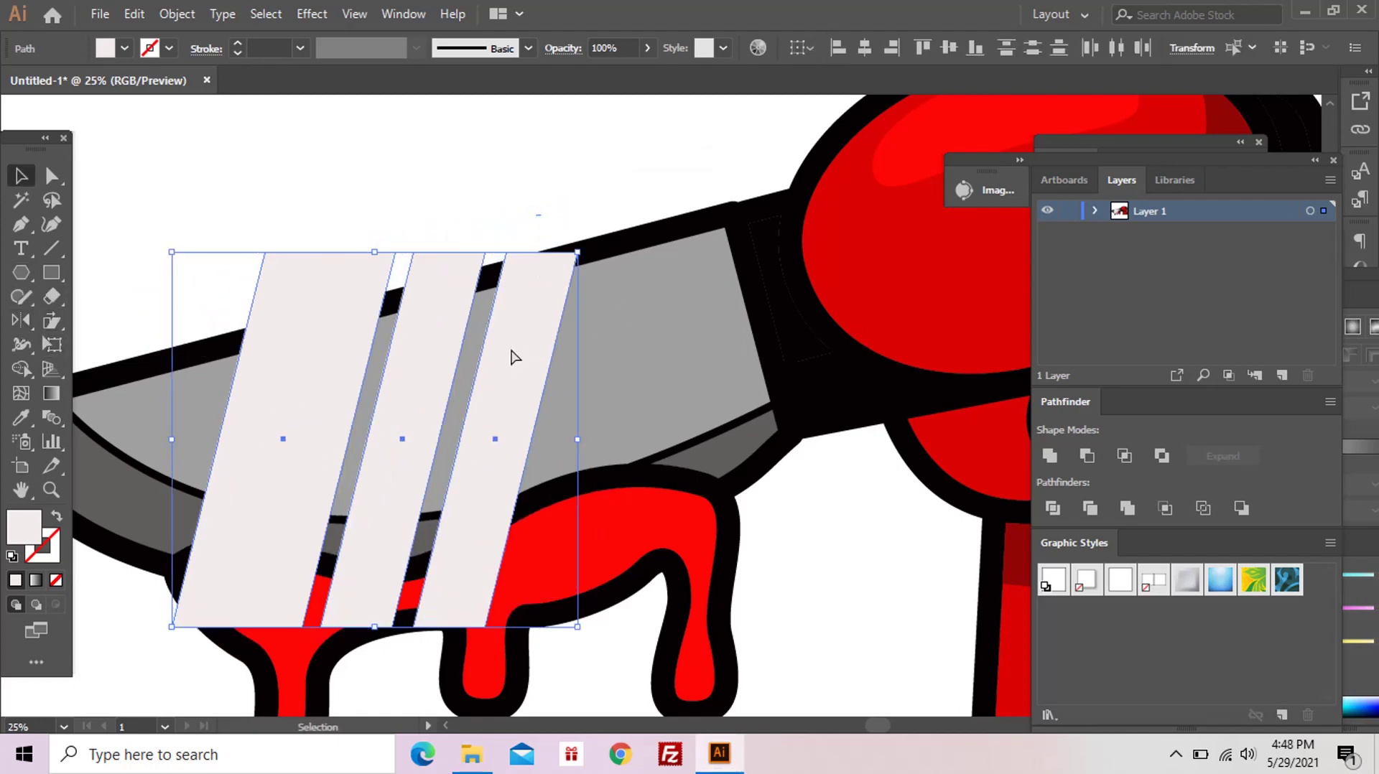
drag(615, 247, 631, 221)
Step: Divide the knife blade and the overlapping strips into separate pieces
key(a)
click(639, 327)
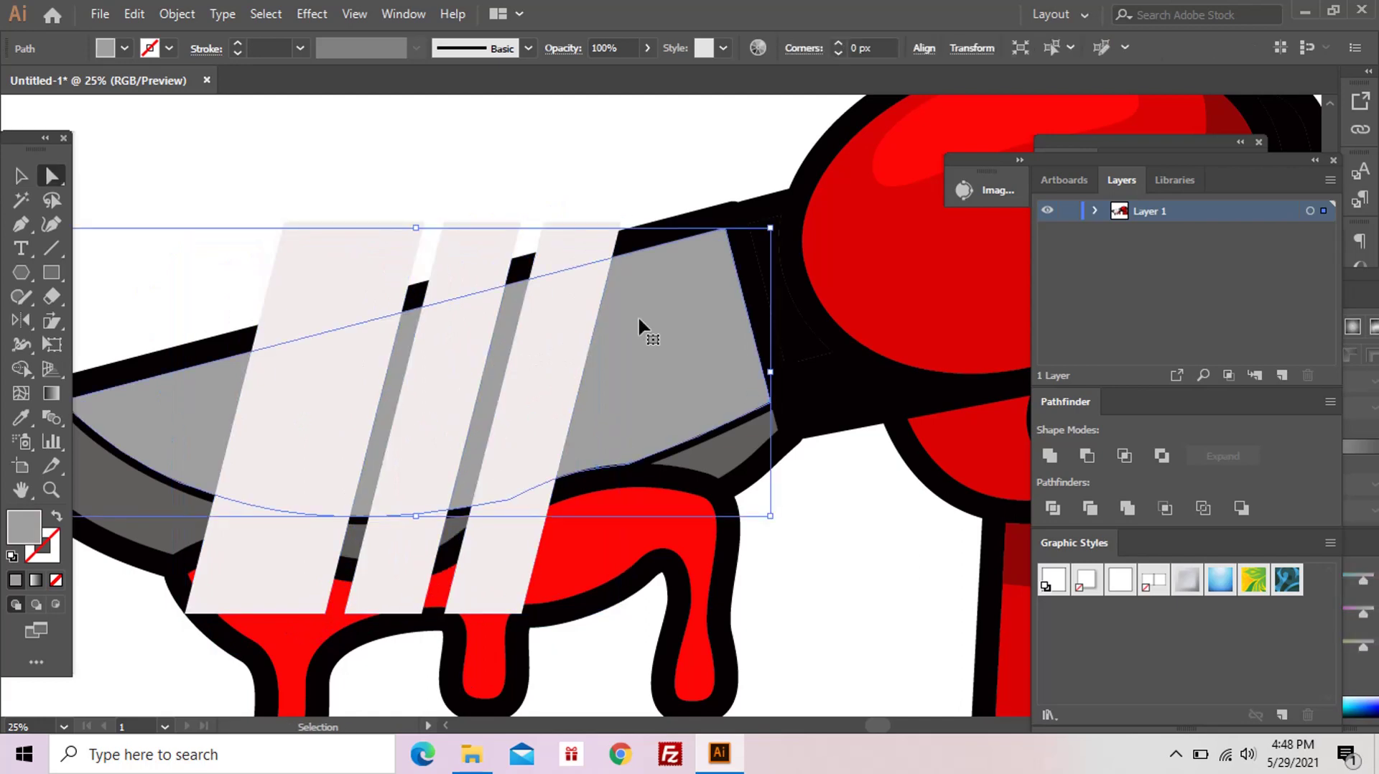
click(574, 323)
shift+click(476, 363)
shift+click(320, 363)
click(716, 471)
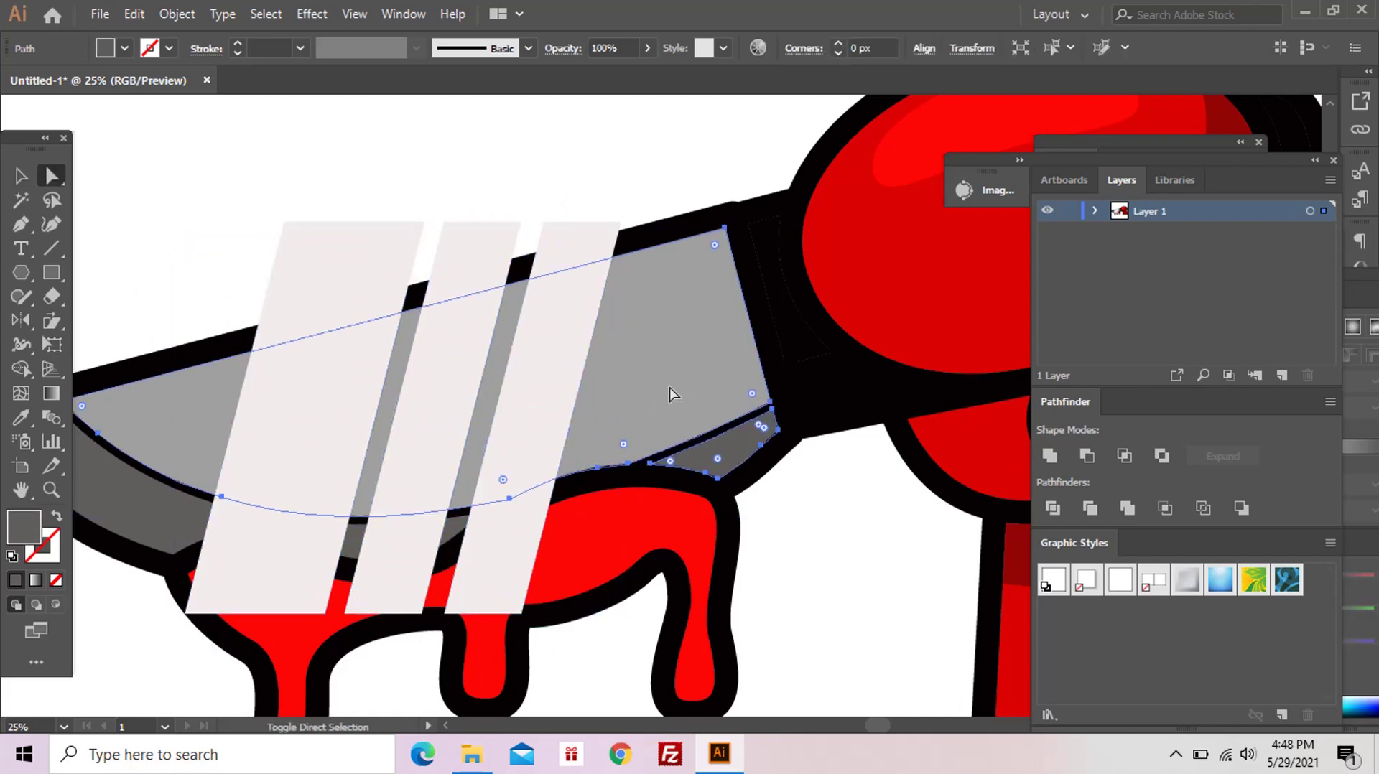
key(ctrl+shift+a)
click(154, 505)
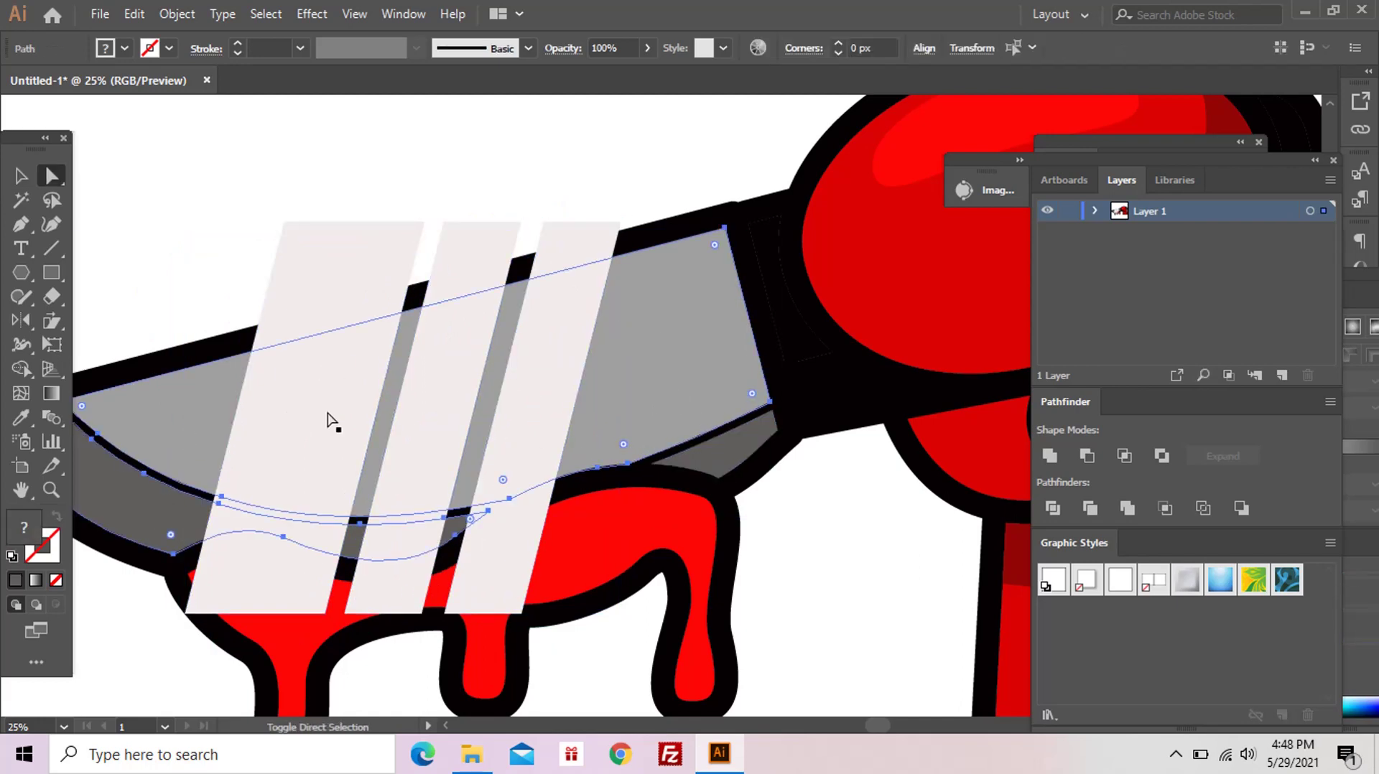
shift+click(329, 424)
shift+click(438, 410)
click(1056, 515)
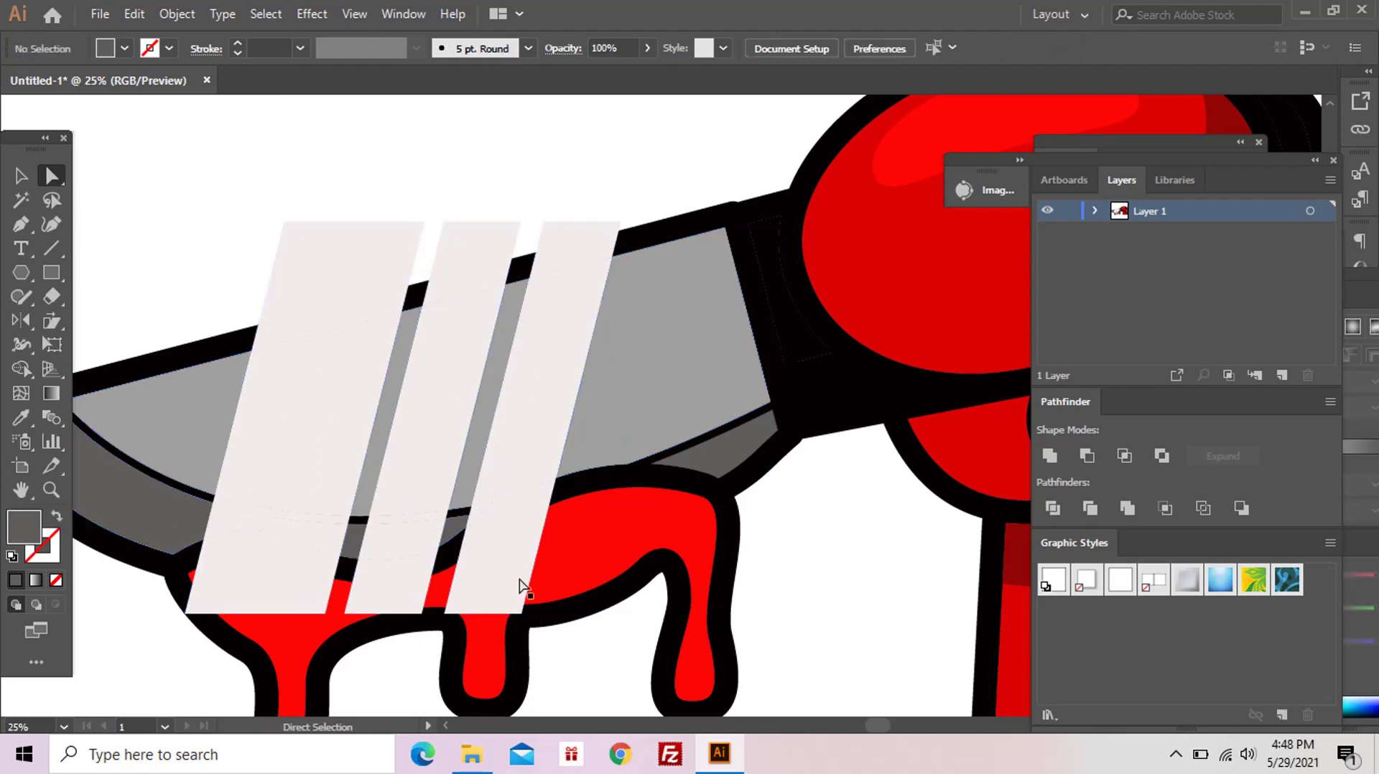
Step: Delete the strip pieces hanging above and below the blade outline
click(489, 574)
shift+click(307, 599)
key(Delete)
click(406, 605)
key(Delete)
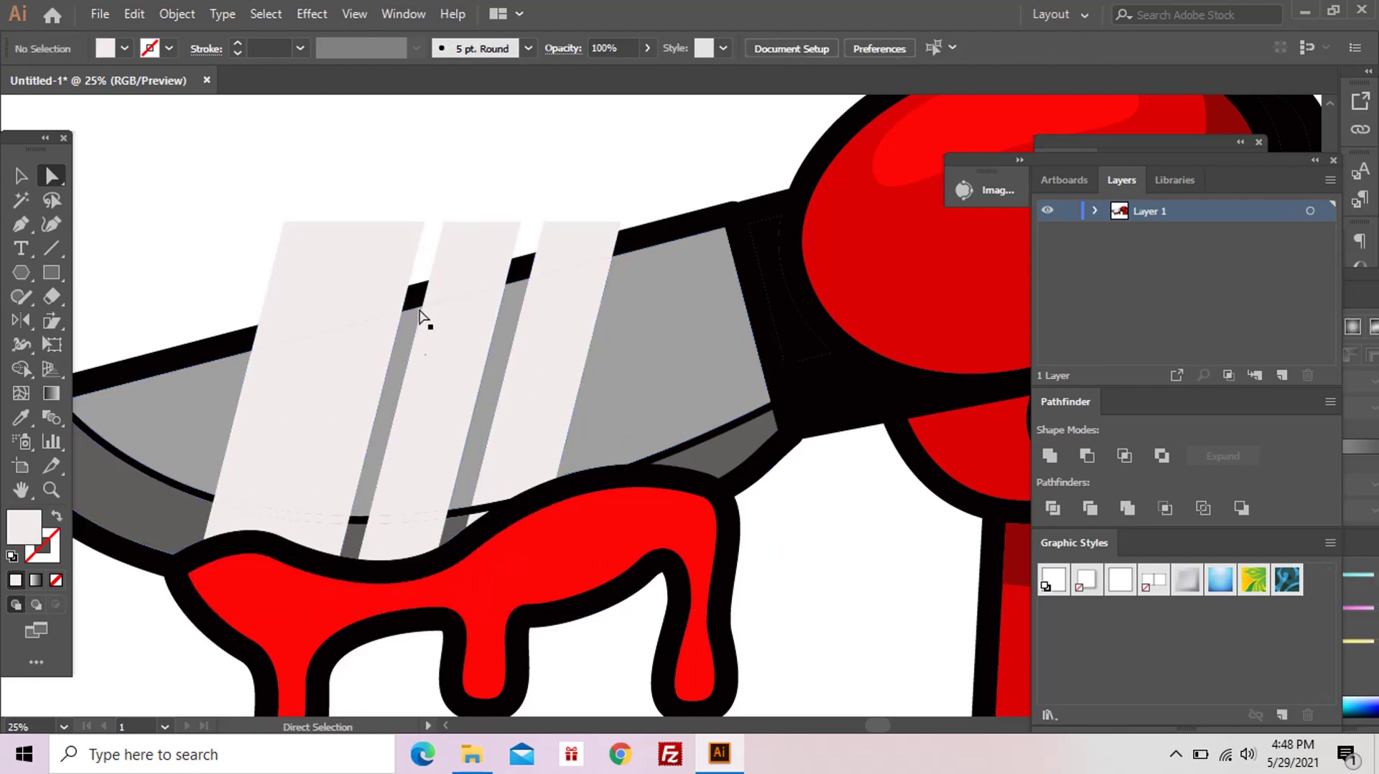
click(338, 261)
shift+click(493, 264)
shift+click(569, 261)
key(Delete)
Step: Fill the blade's edge line with black
scroll(537, 426, up, 5)
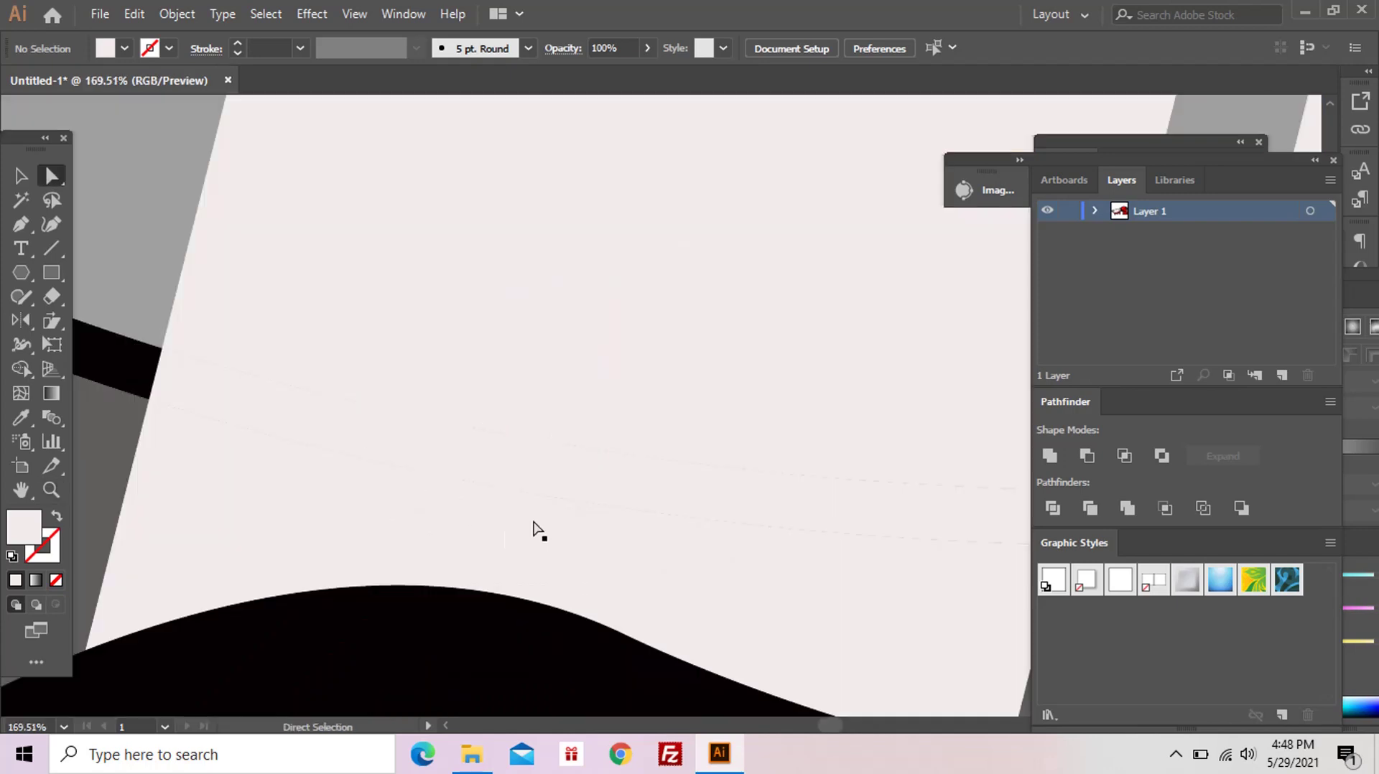
click(422, 480)
scroll(840, 486, right, 3)
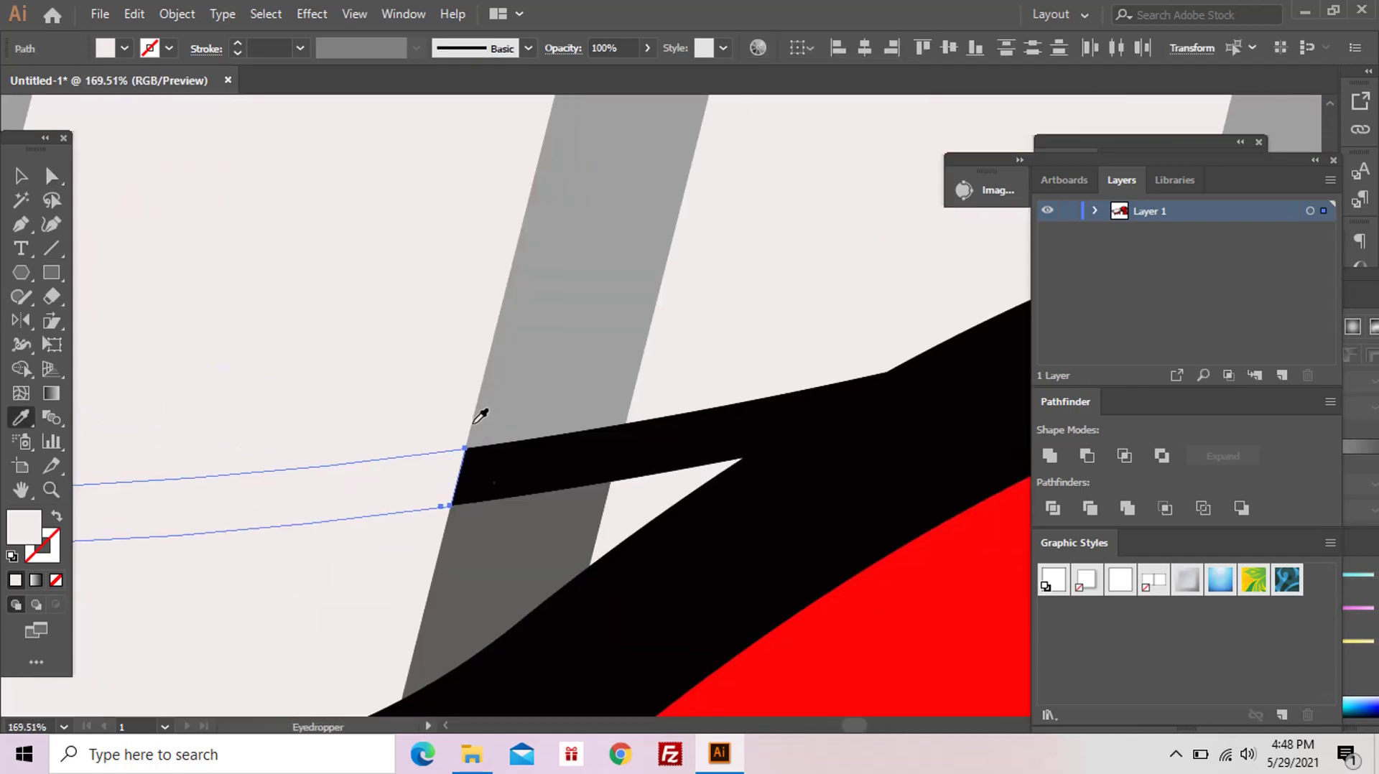
key(i)
click(631, 455)
Step: Give the strip pieces below the blade edge the blade's grey
key(ctrl+shift+a)
key(z)
scroll(555, 379, down, 10)
scroll(555, 379, up, 5)
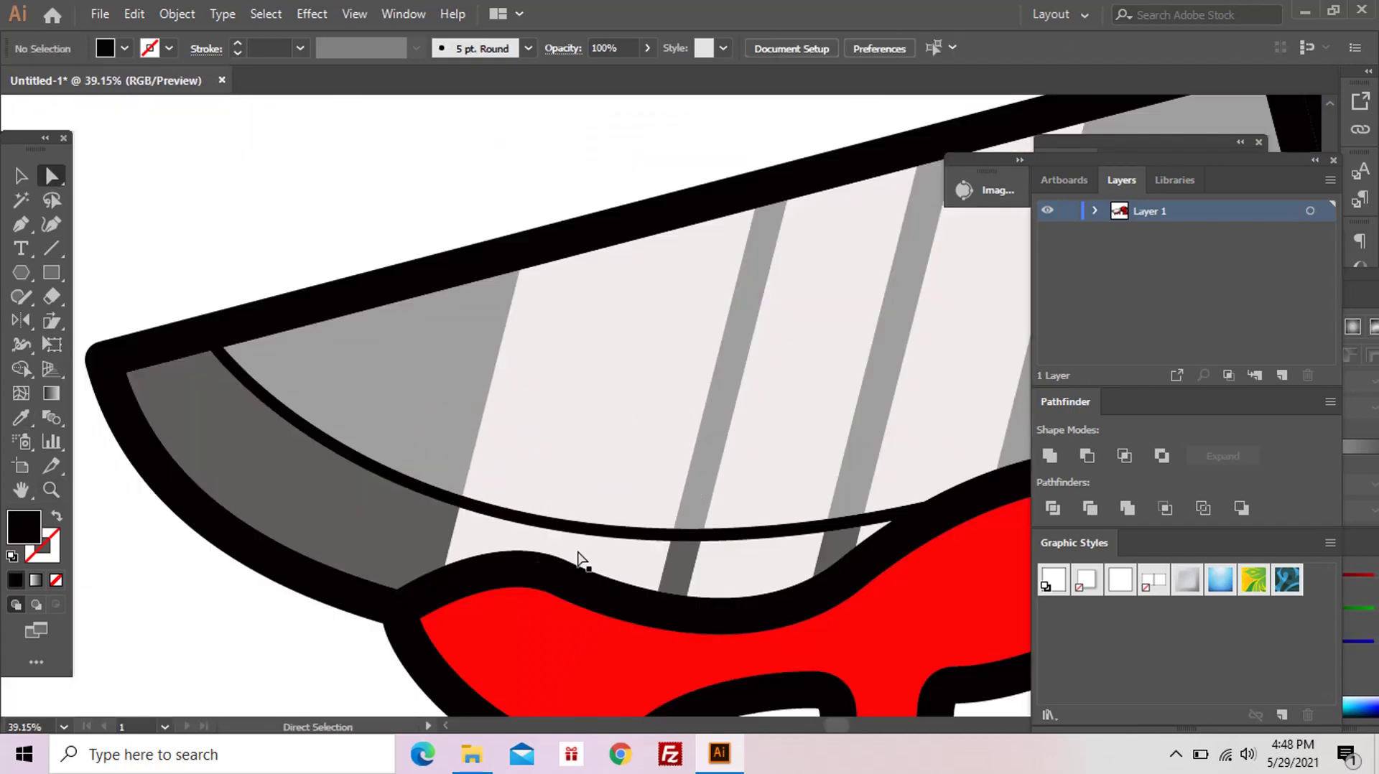
ctrl+click(576, 562)
click(868, 445)
key(ctrl+shift+a)
Step: Zoom out and marquee-select the whole knife-and-hand artwork
key(z)
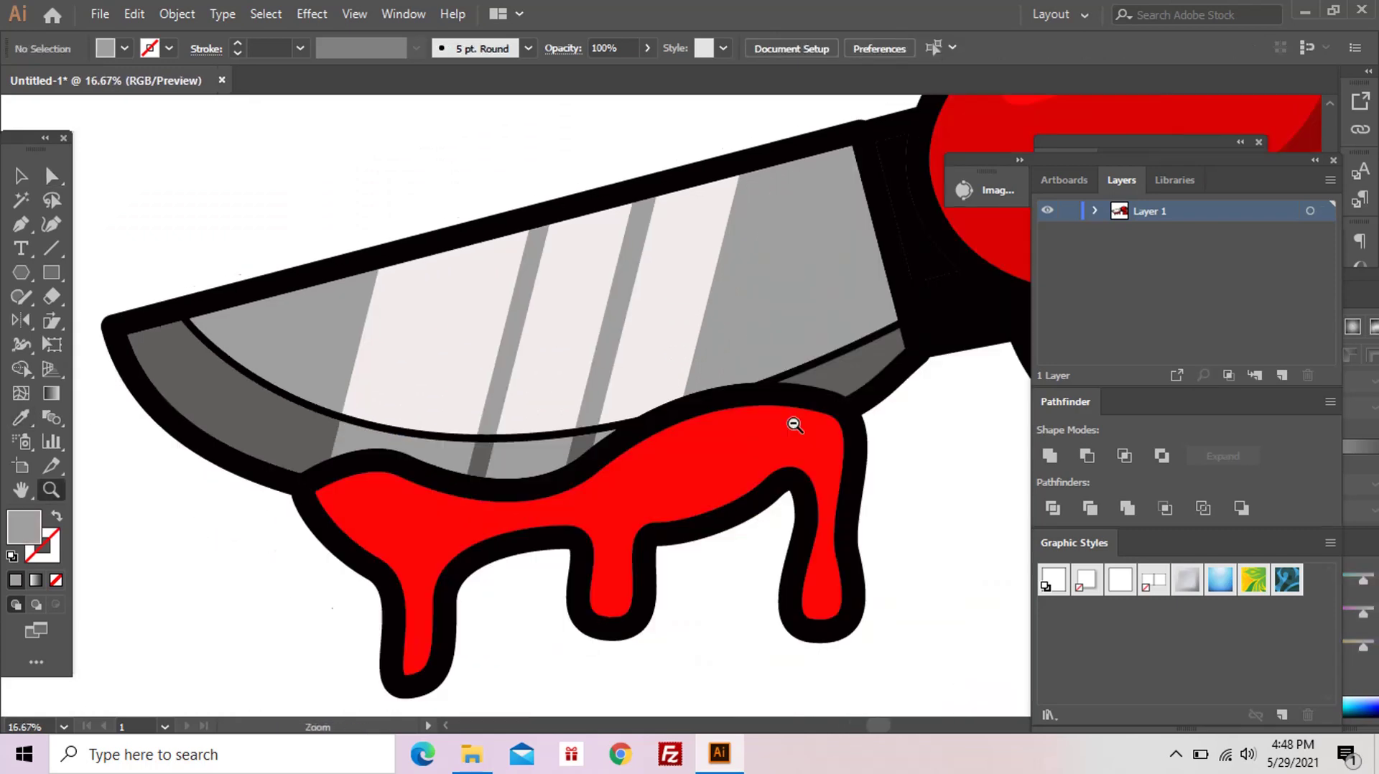
scroll(794, 422, down, 3)
scroll(826, 381, down, 3)
scroll(825, 381, up, 1)
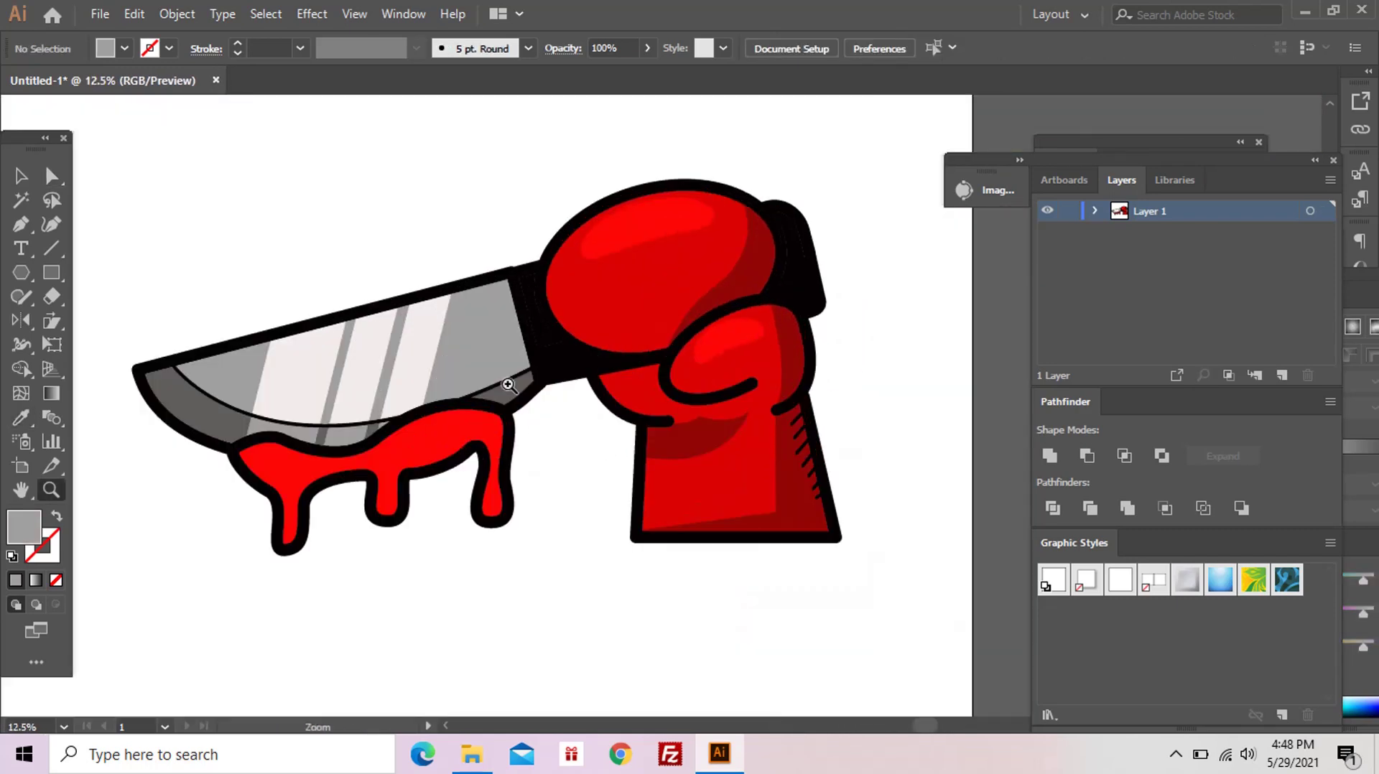
scroll(508, 385, down, 1)
drag(323, 302, 838, 622)
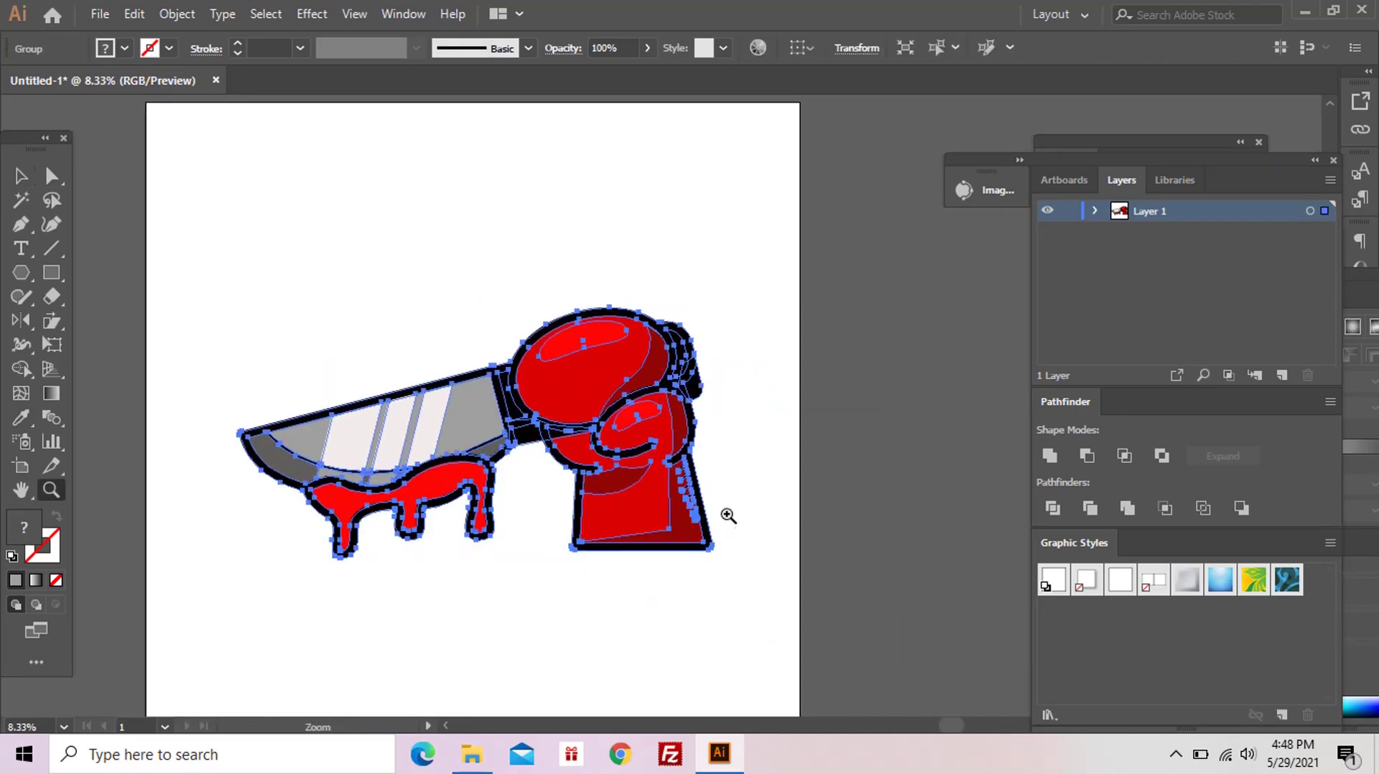
Step: Add 'impostor' text above the knife and set it to 72 pt
key(ctrl+minus)
key(v)
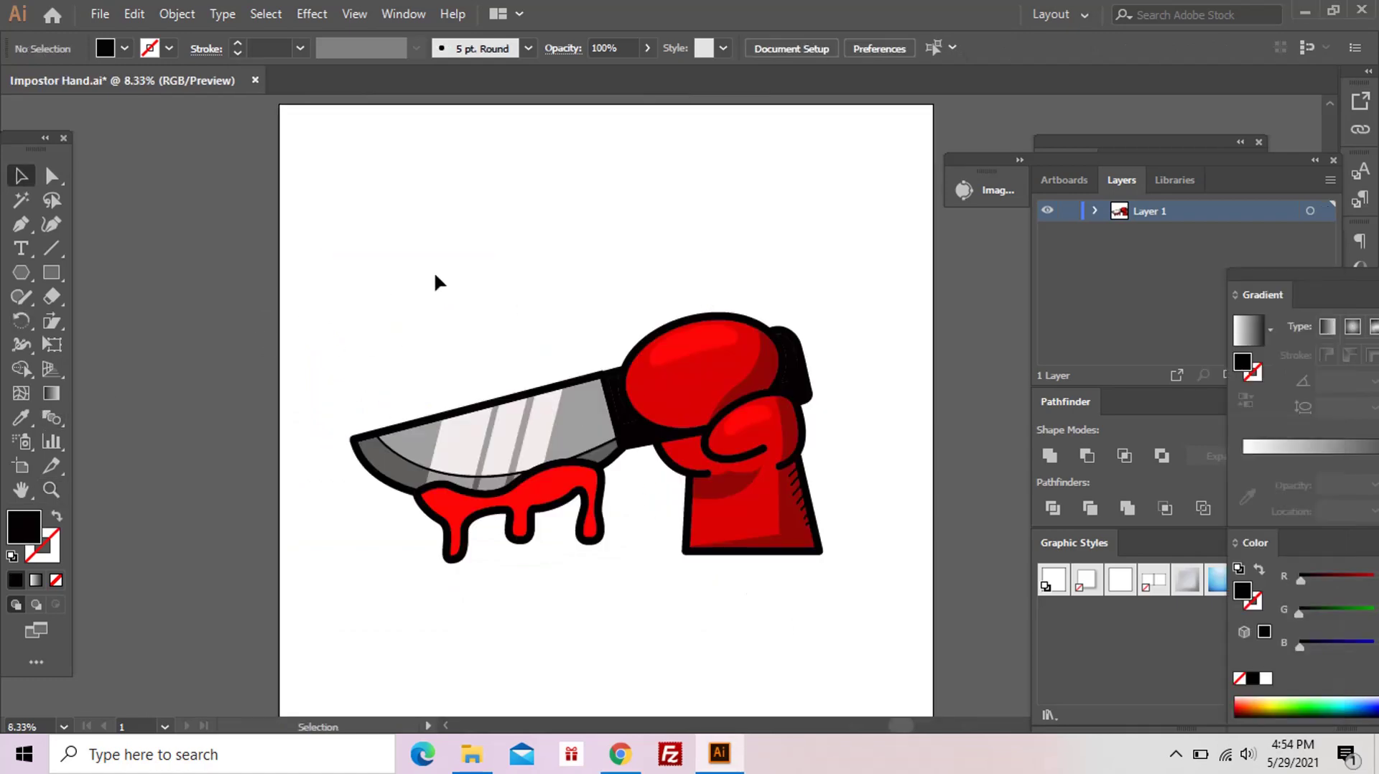
key(t)
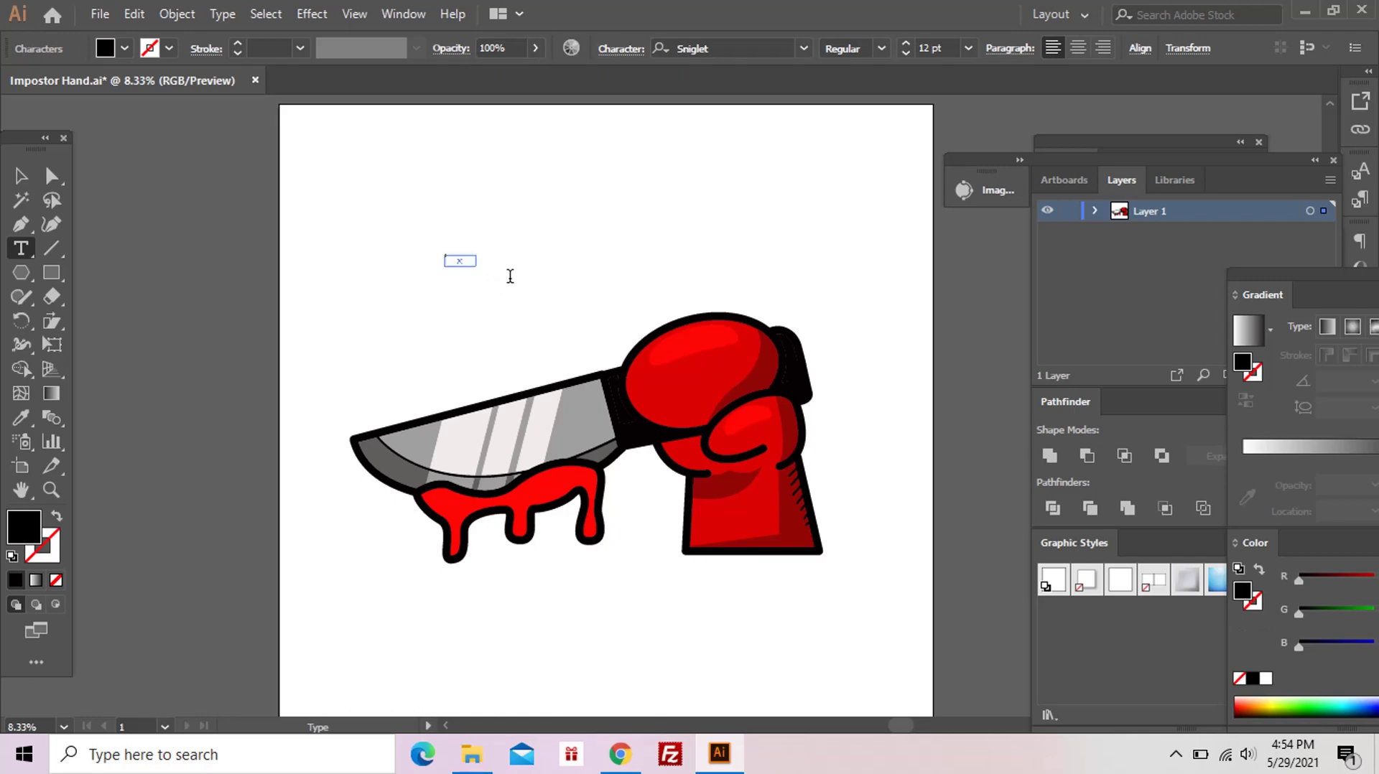
key(v)
drag(476, 265, 704, 352)
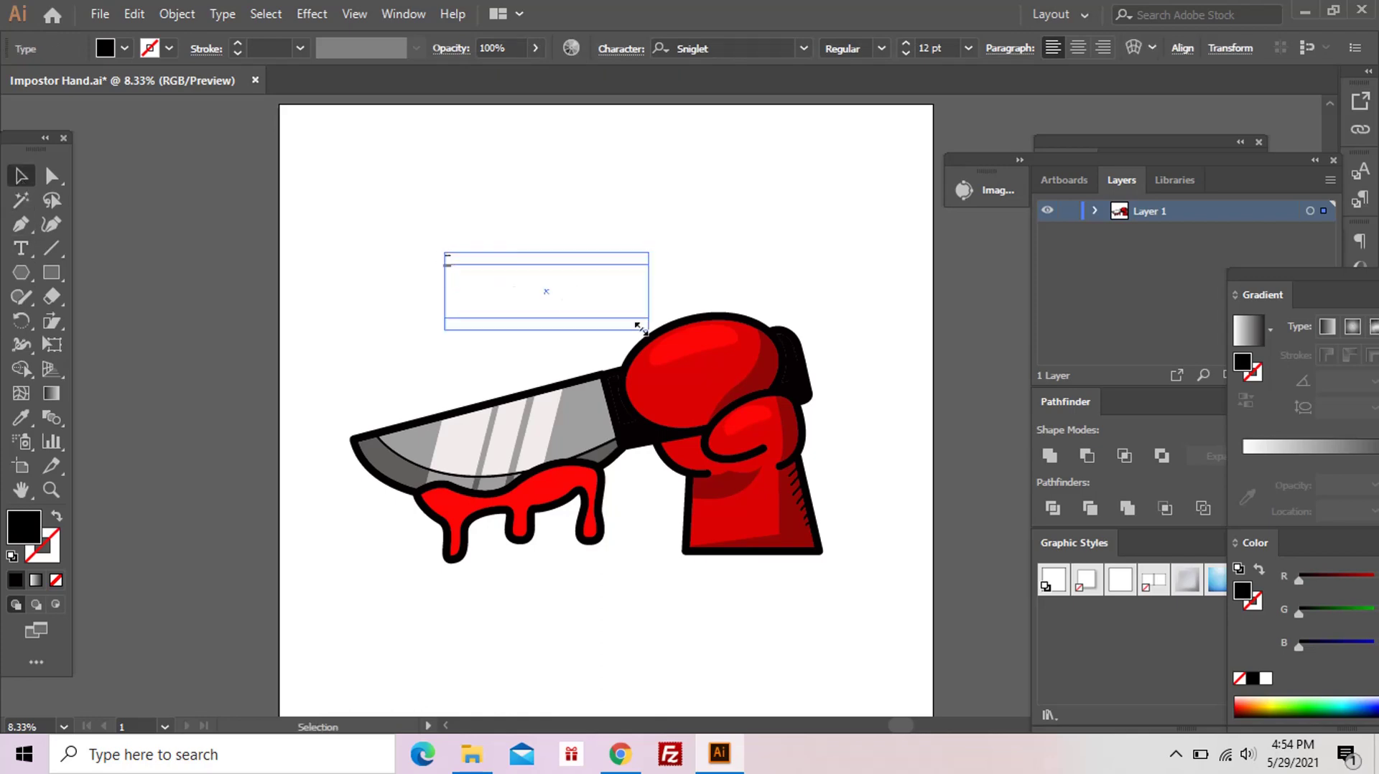
click(966, 49)
click(1006, 385)
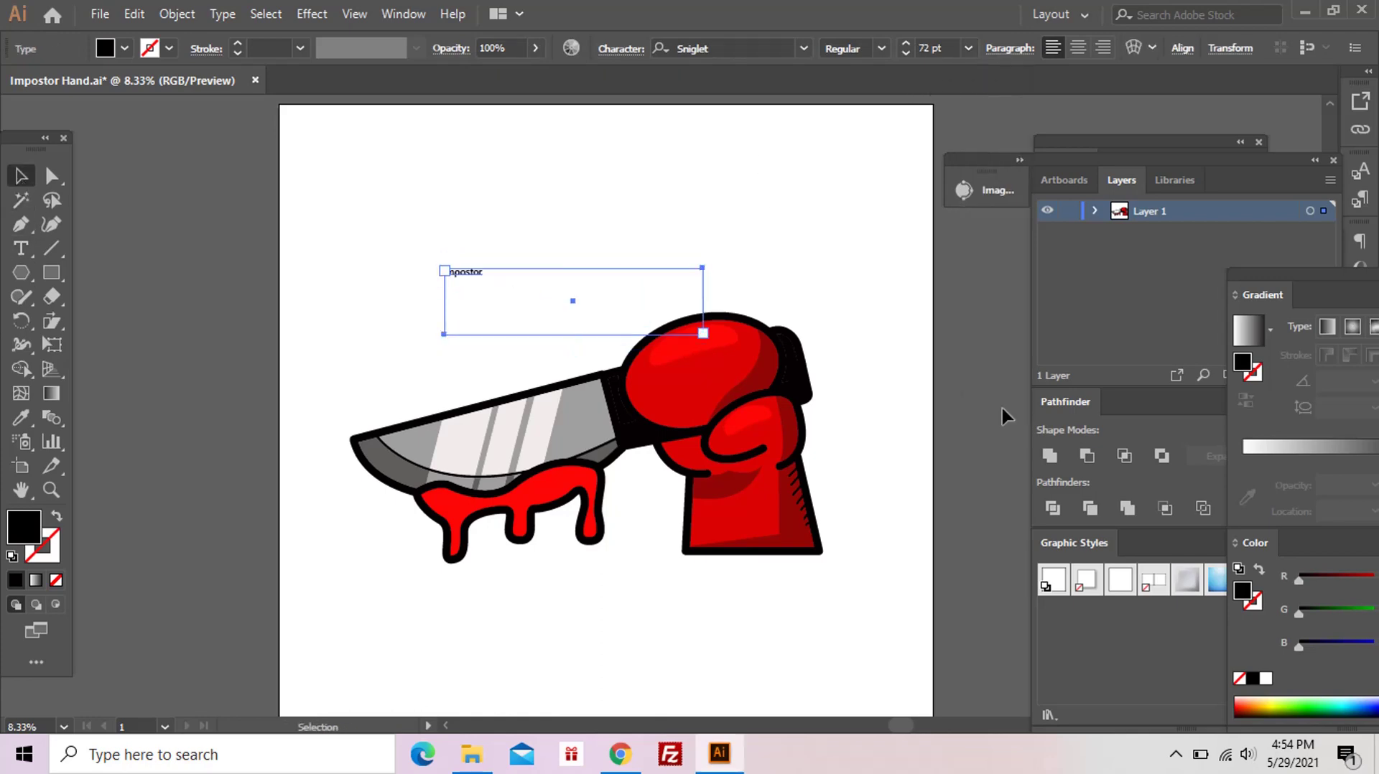
Step: Expand the impostor text into outline shapes
key(z)
click(467, 275)
click(656, 403)
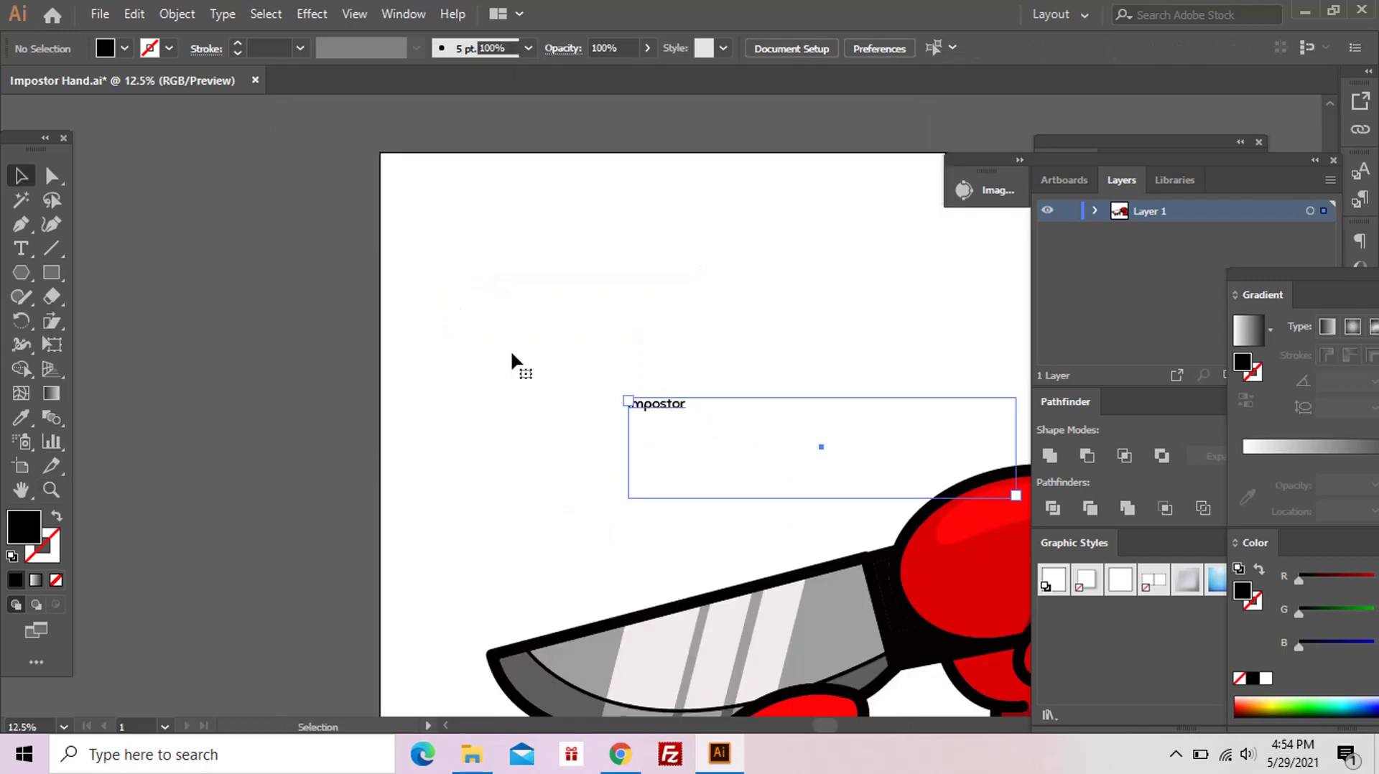
scroll(575, 345, down, 3)
scroll(431, 301, right, 5)
click(177, 14)
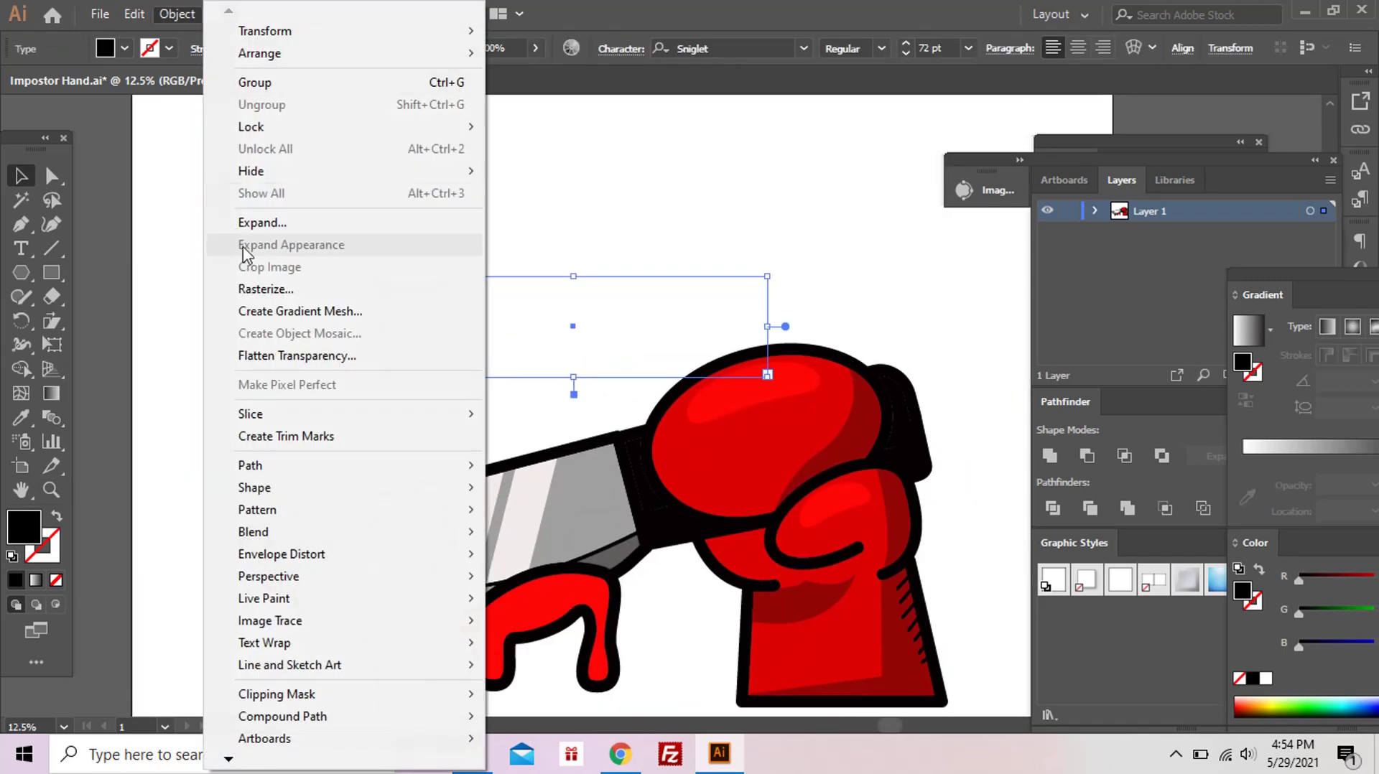
click(216, 221)
click(637, 489)
Step: Enlarge the lettering in the glove's red, move it top-left, and draw a rectangle over it
drag(460, 316, 675, 356)
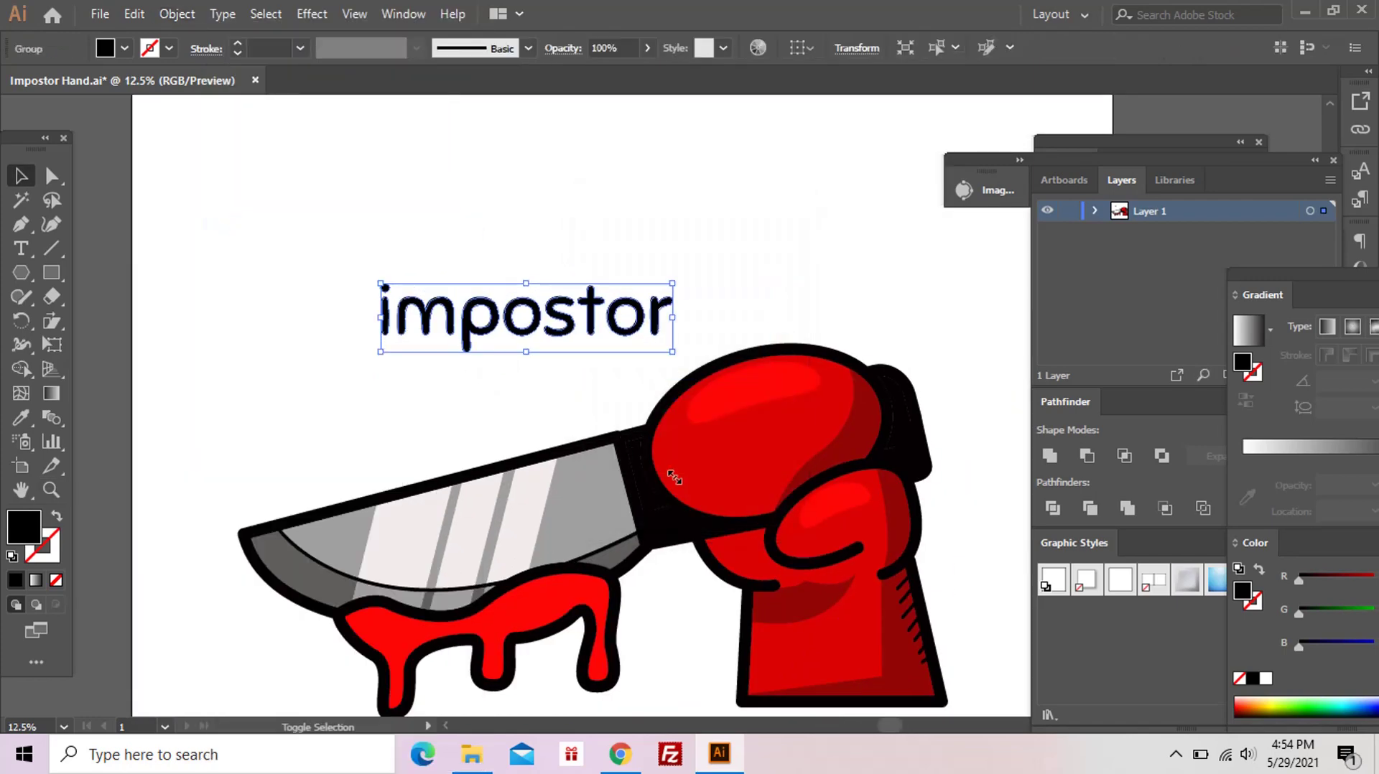
key(i)
click(747, 455)
scroll(718, 359, down, 1)
drag(652, 299, 617, 352)
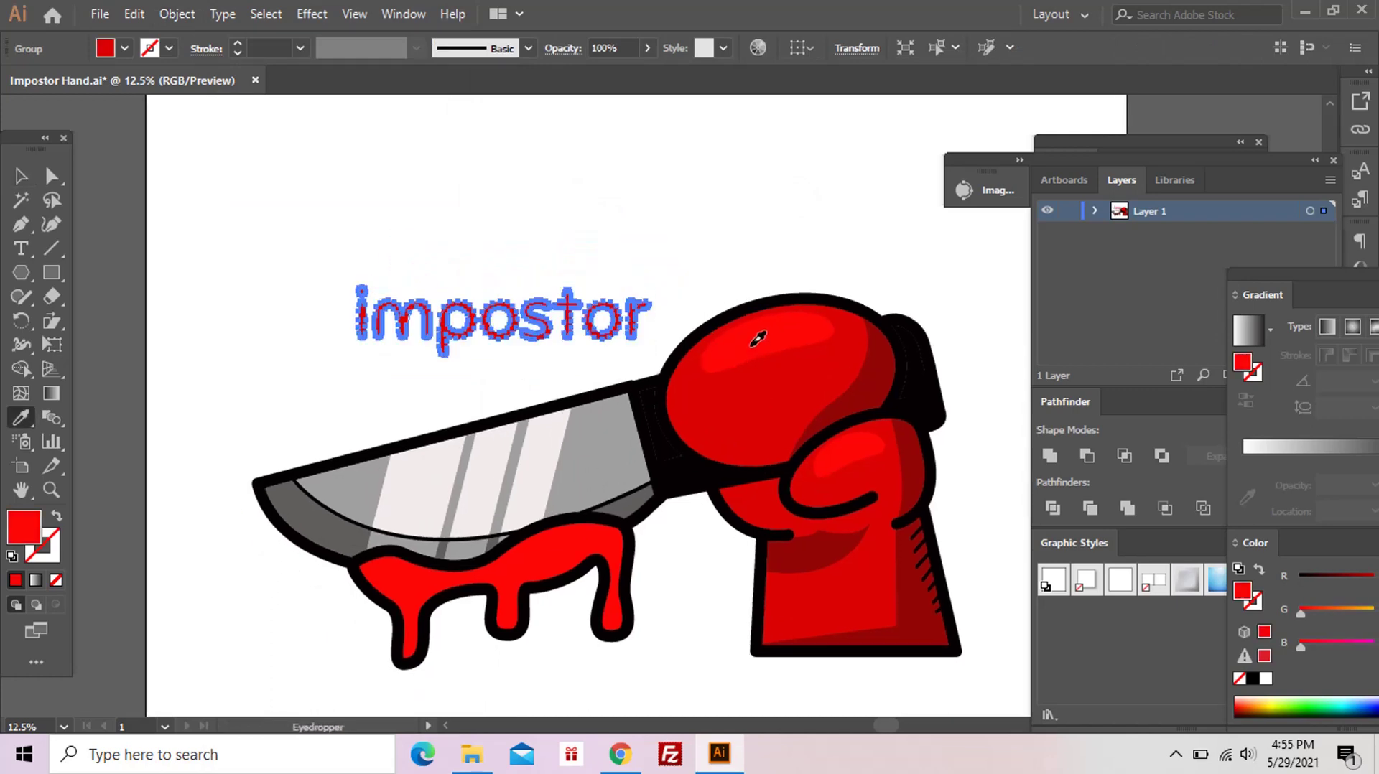
click(647, 305)
drag(650, 287, 730, 268)
drag(661, 315, 549, 283)
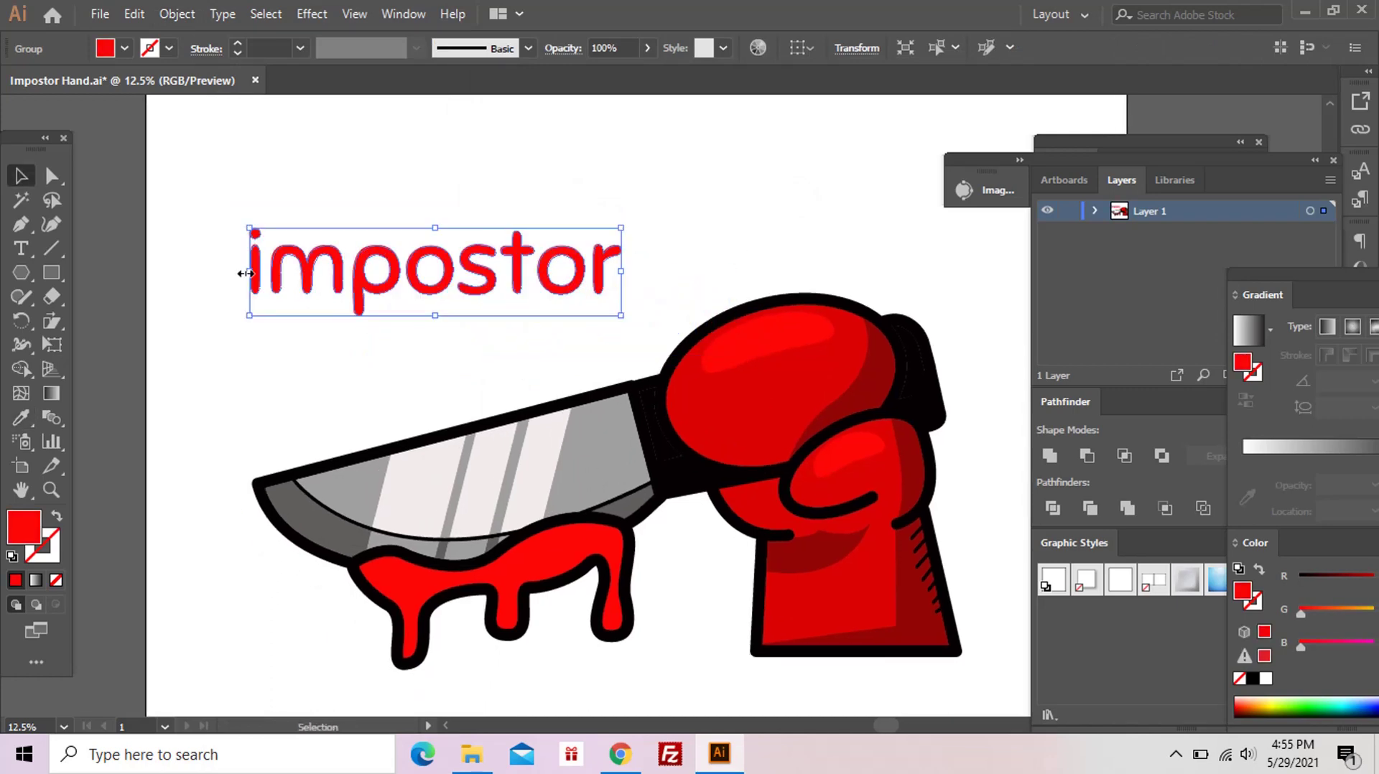
key(m)
drag(216, 204, 642, 332)
Step: Fill the rectangle dark red, send it behind the lettering, and round its corners
key(i)
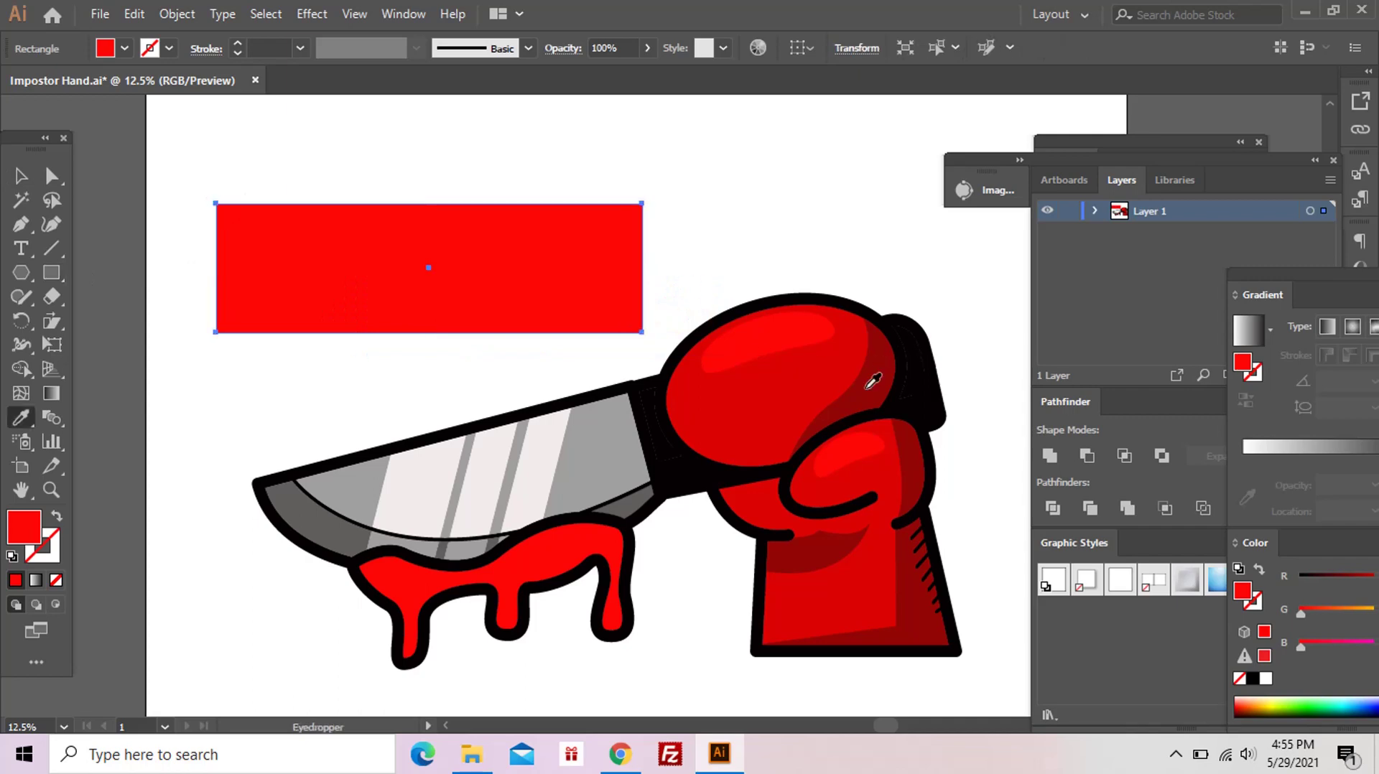
click(871, 381)
key(ctrl+shift+bracketleft)
key(v)
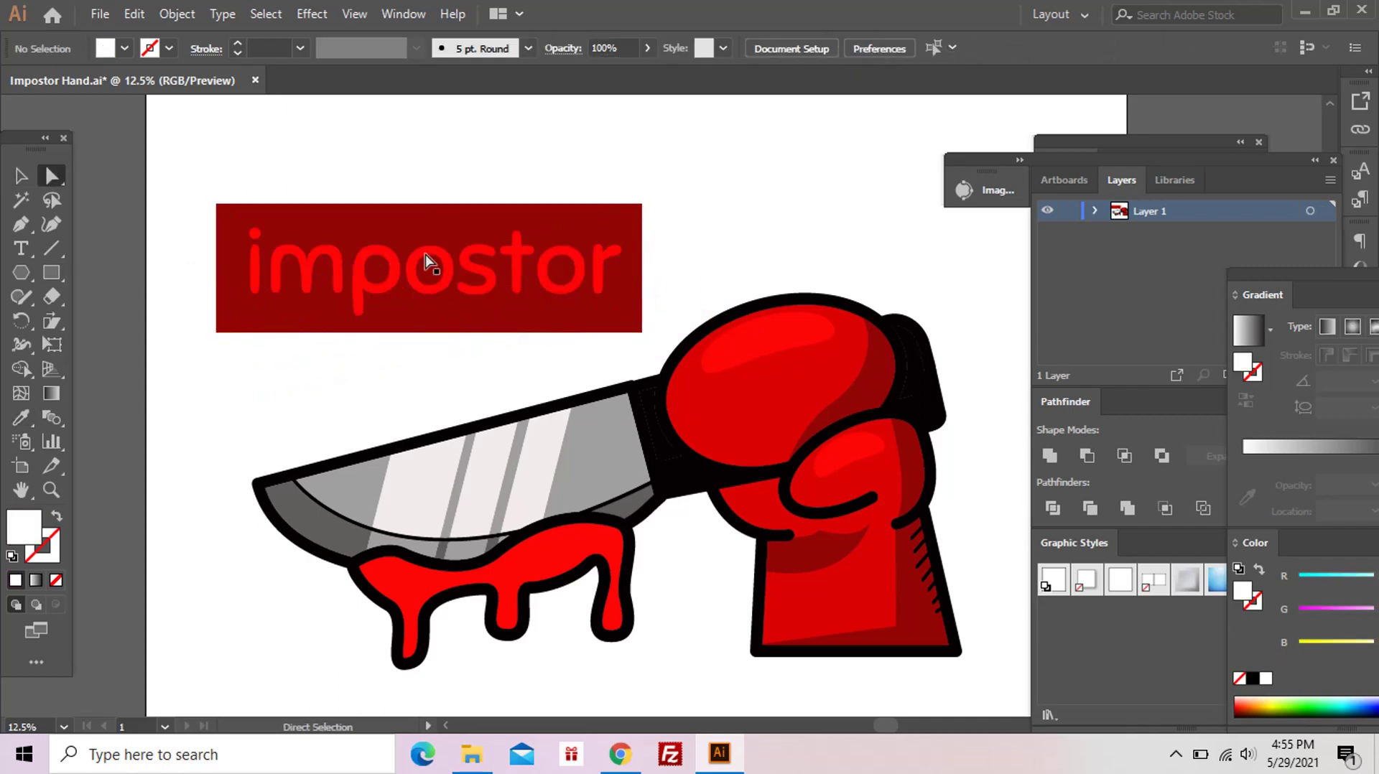
key(a)
click(231, 219)
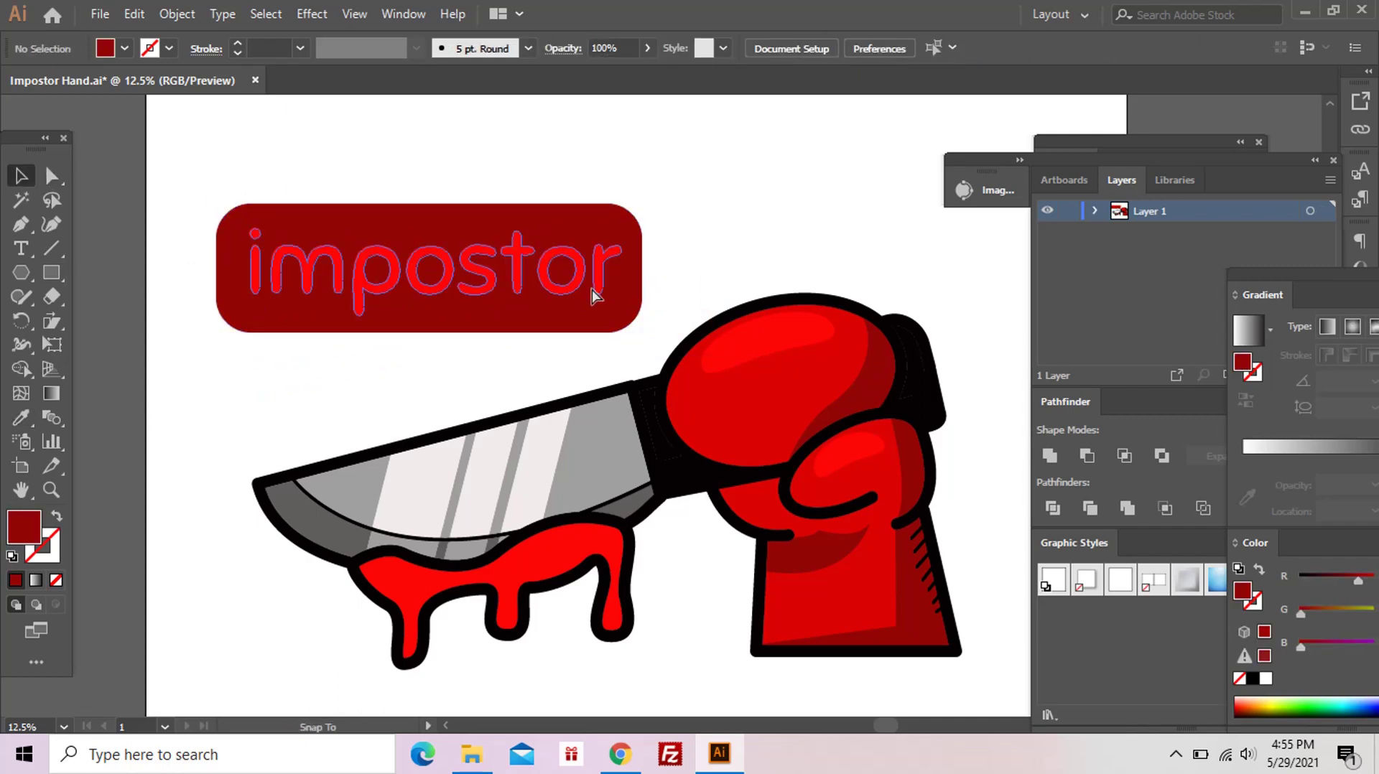
Step: Make the impostor lettering white
click(592, 290)
key(i)
click(786, 326)
click(716, 261)
key(ctrl+shift+a)
Step: Turn the rounded rectangle black
key(v)
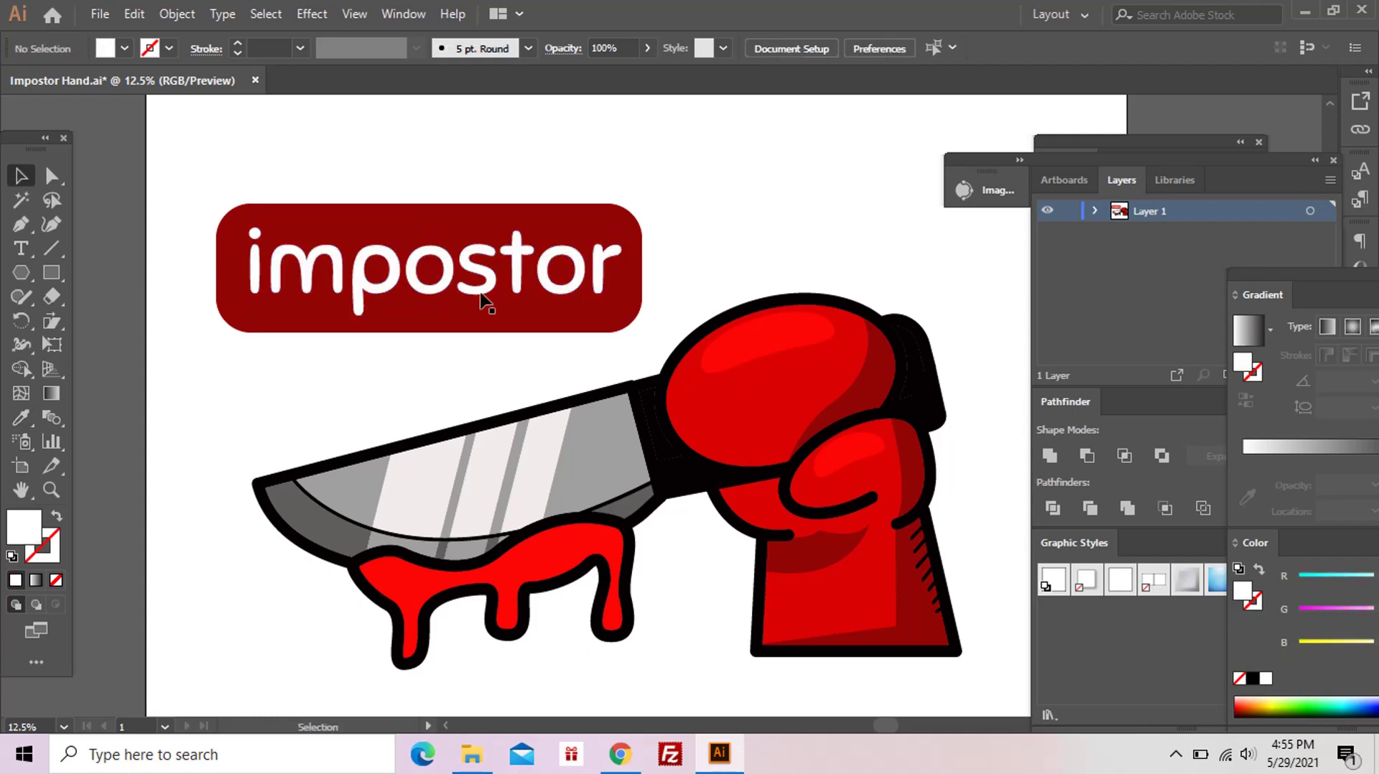
key(a)
click(642, 326)
key(i)
click(647, 388)
key(ctrl+shift+a)
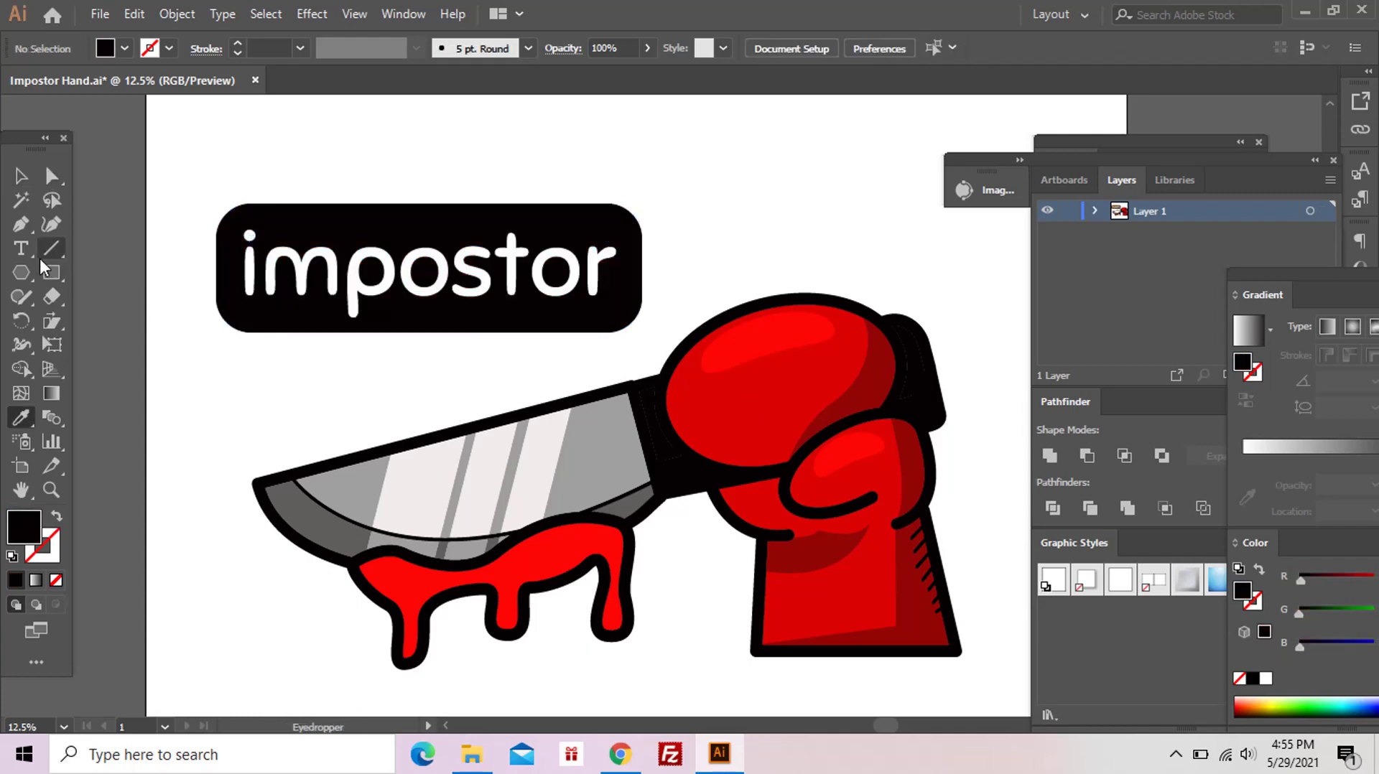
Step: Draw a triangular tail below the black label with the Pen tool
click(515, 322)
click(554, 322)
click(552, 369)
click(514, 322)
ctrl+click(550, 364)
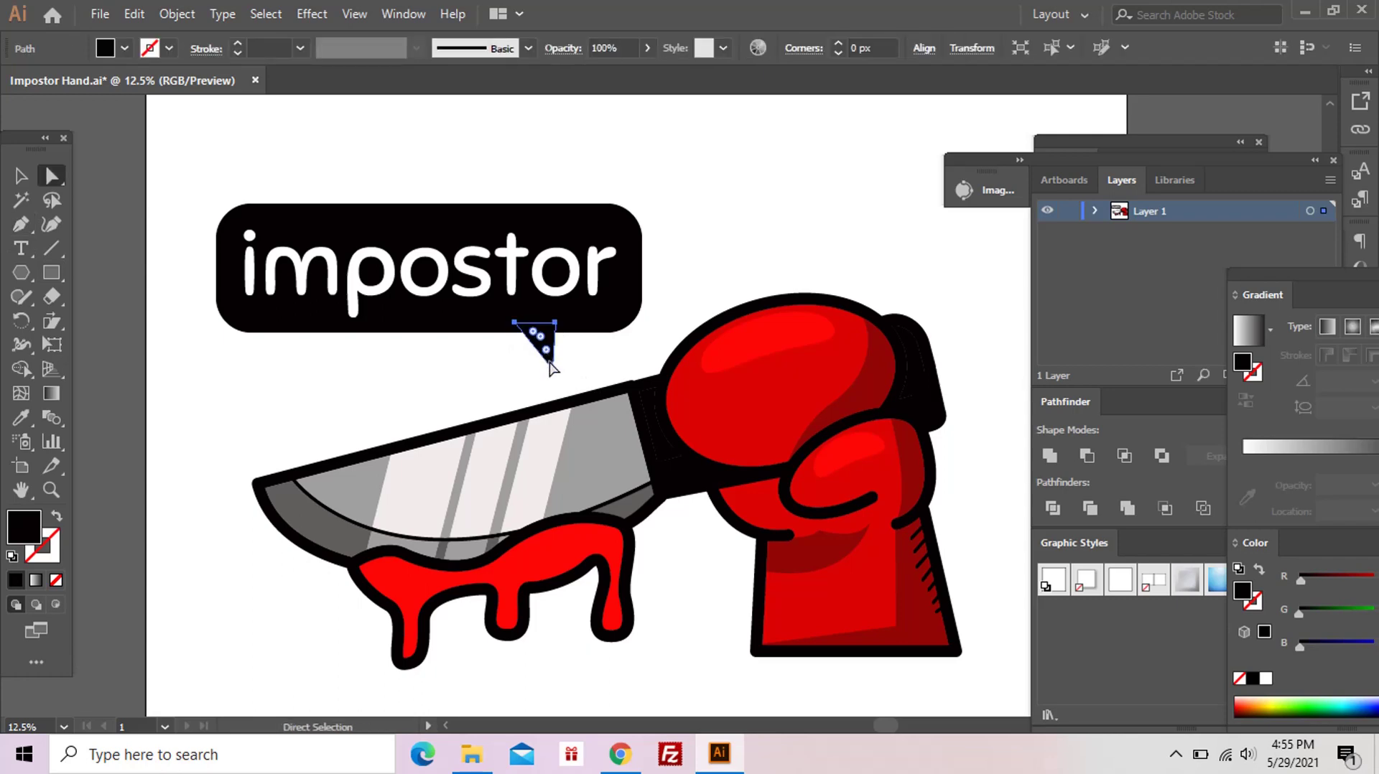
Step: Unite the label and tail into one bubble, keeping the lettering in front
key(v)
click(557, 374)
click(550, 349)
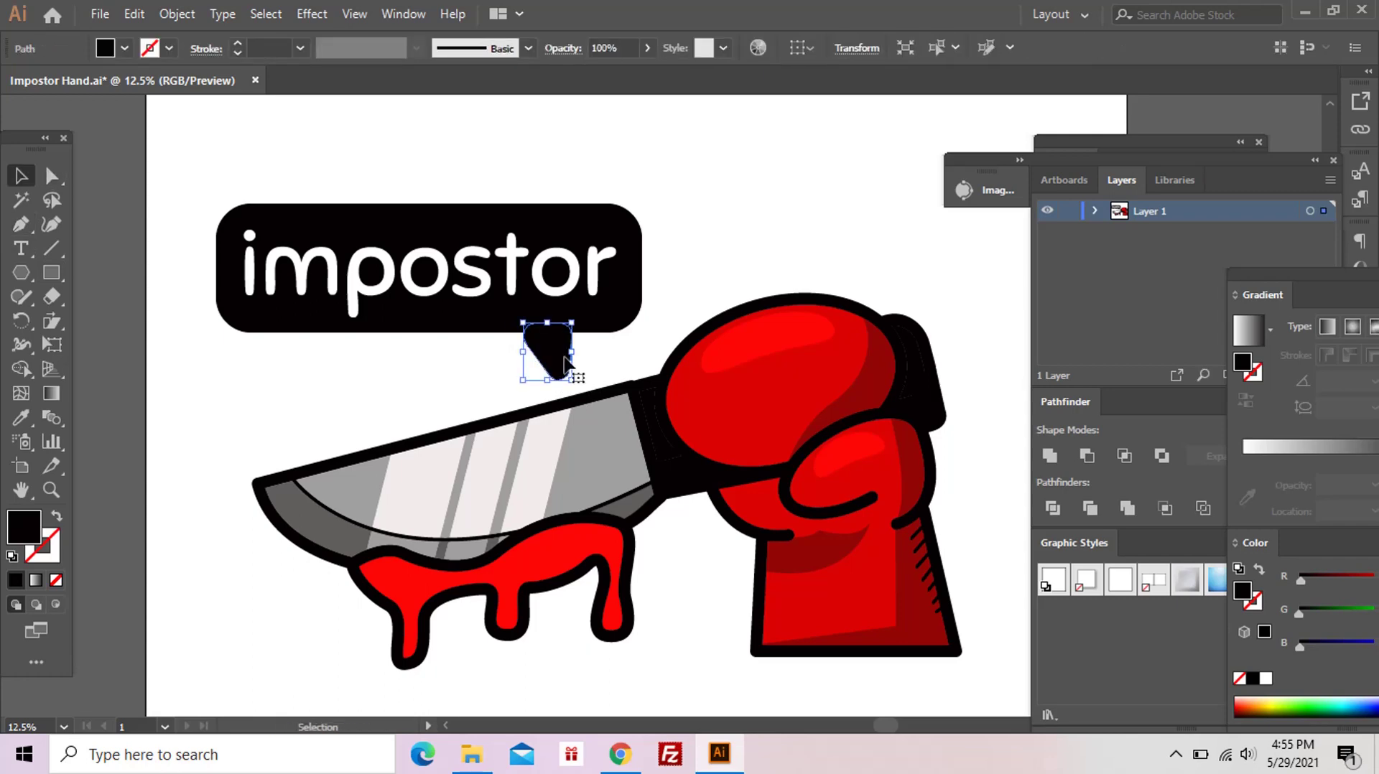
drag(599, 337, 545, 316)
click(1049, 455)
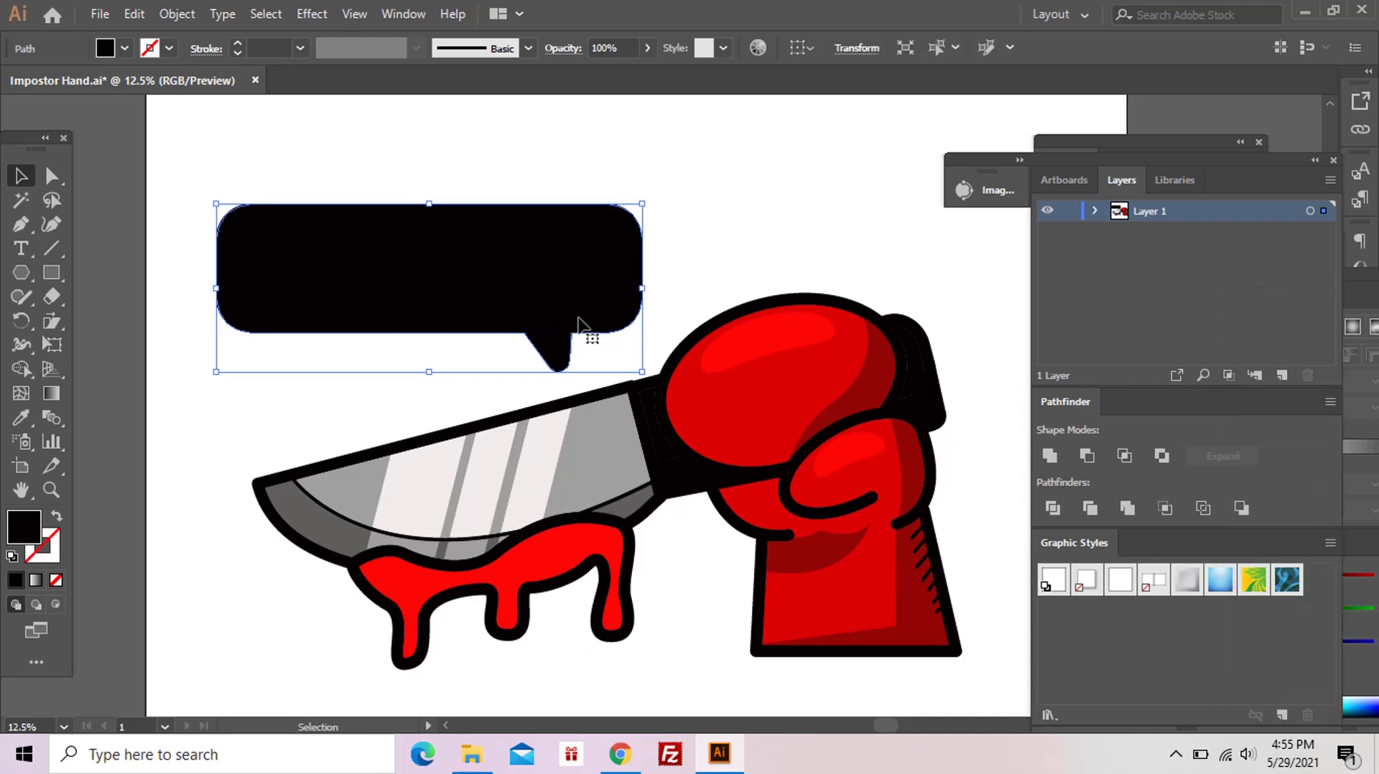
key(ctrl+shift+bracketleft)
Step: Tilt the bubble and impostor lettering counter-clockwise and adjust the lettering's angle
key(v)
shift+click(431, 273)
drag(650, 201, 675, 216)
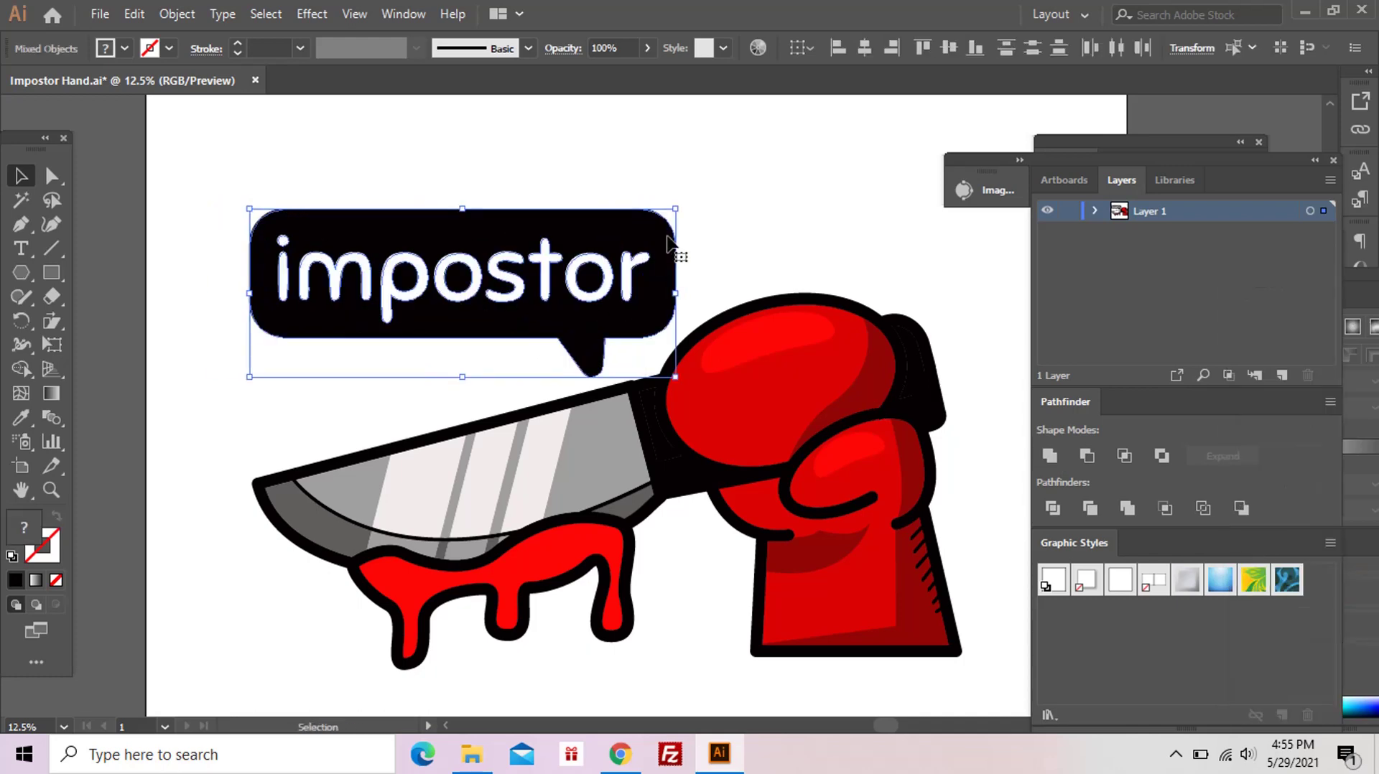
click(675, 215)
click(646, 294)
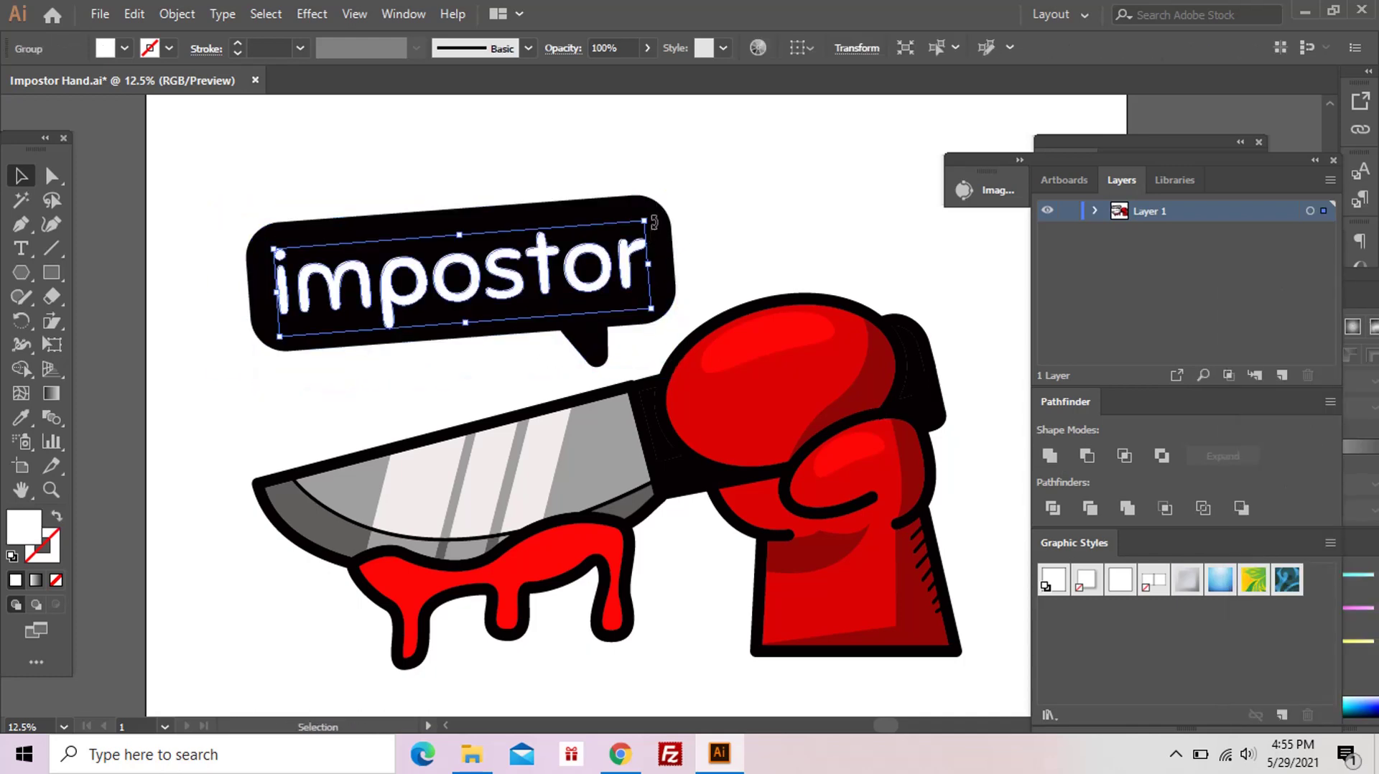
drag(652, 302, 650, 316)
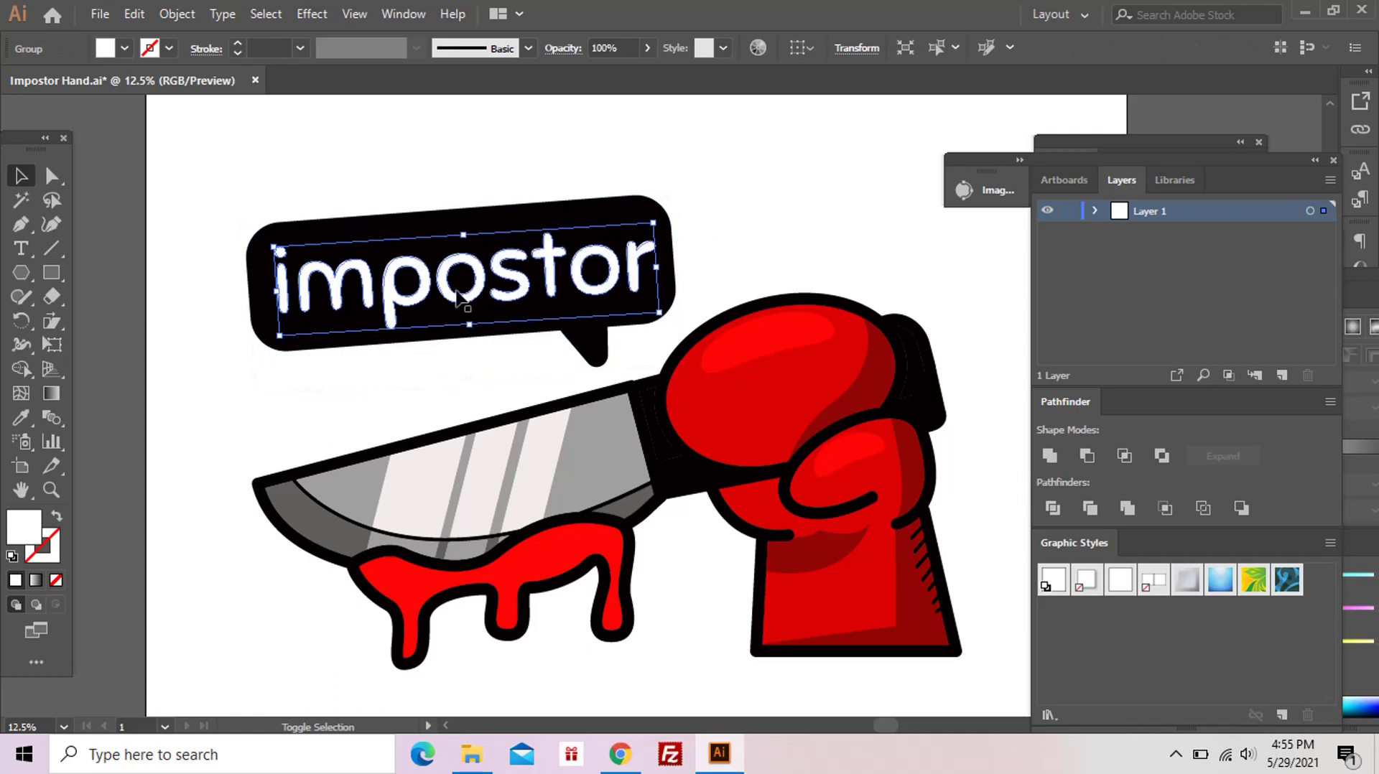
click(675, 431)
key(ctrl+shift+a)
Step: Zoom out and shrink the knife-and-hand artwork slightly
key(ctrl+minus)
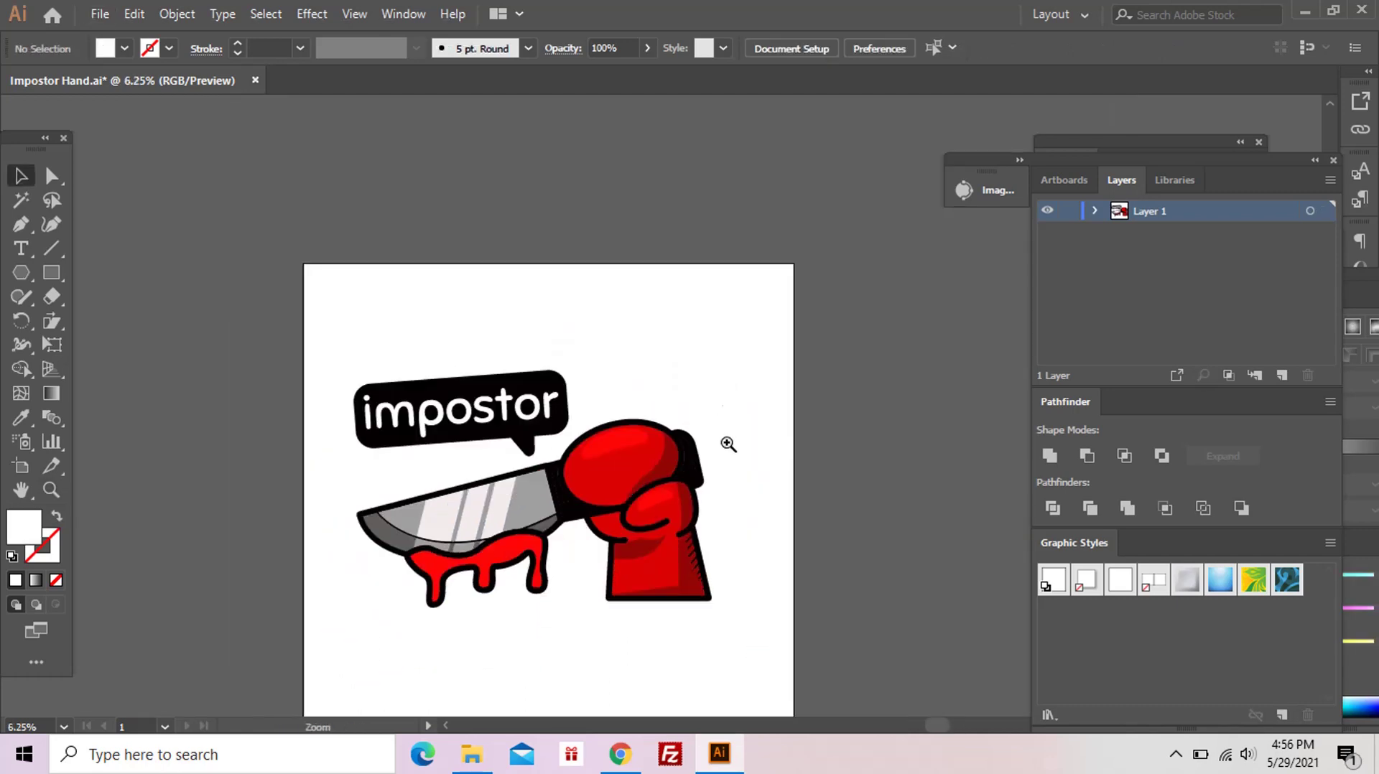
mouse_move(484, 635)
mouse_down()
mouse_move(397, 660)
mouse_move(708, 502)
mouse_up()
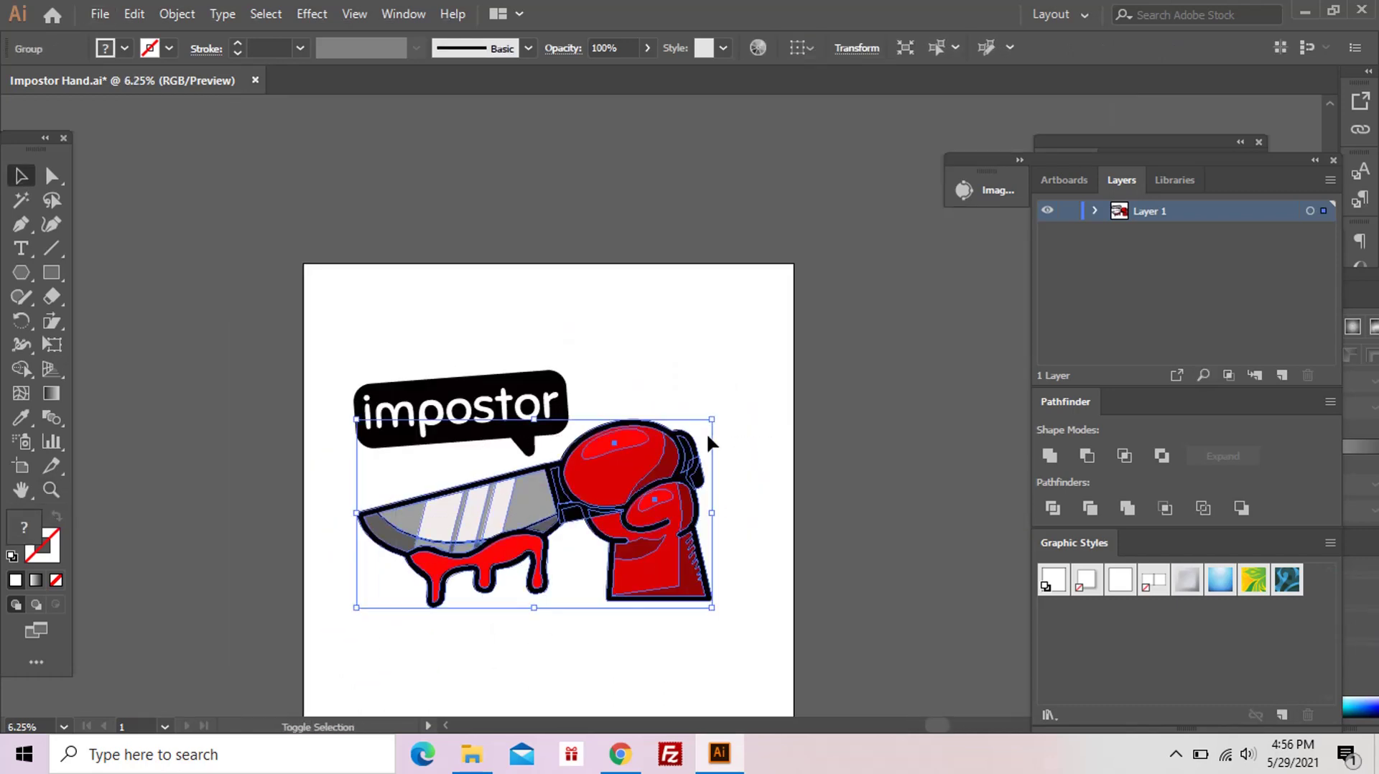
shift+click(632, 460)
mouse_move(632, 459)
mouse_down()
mouse_move(611, 482)
mouse_move(639, 464)
mouse_up()
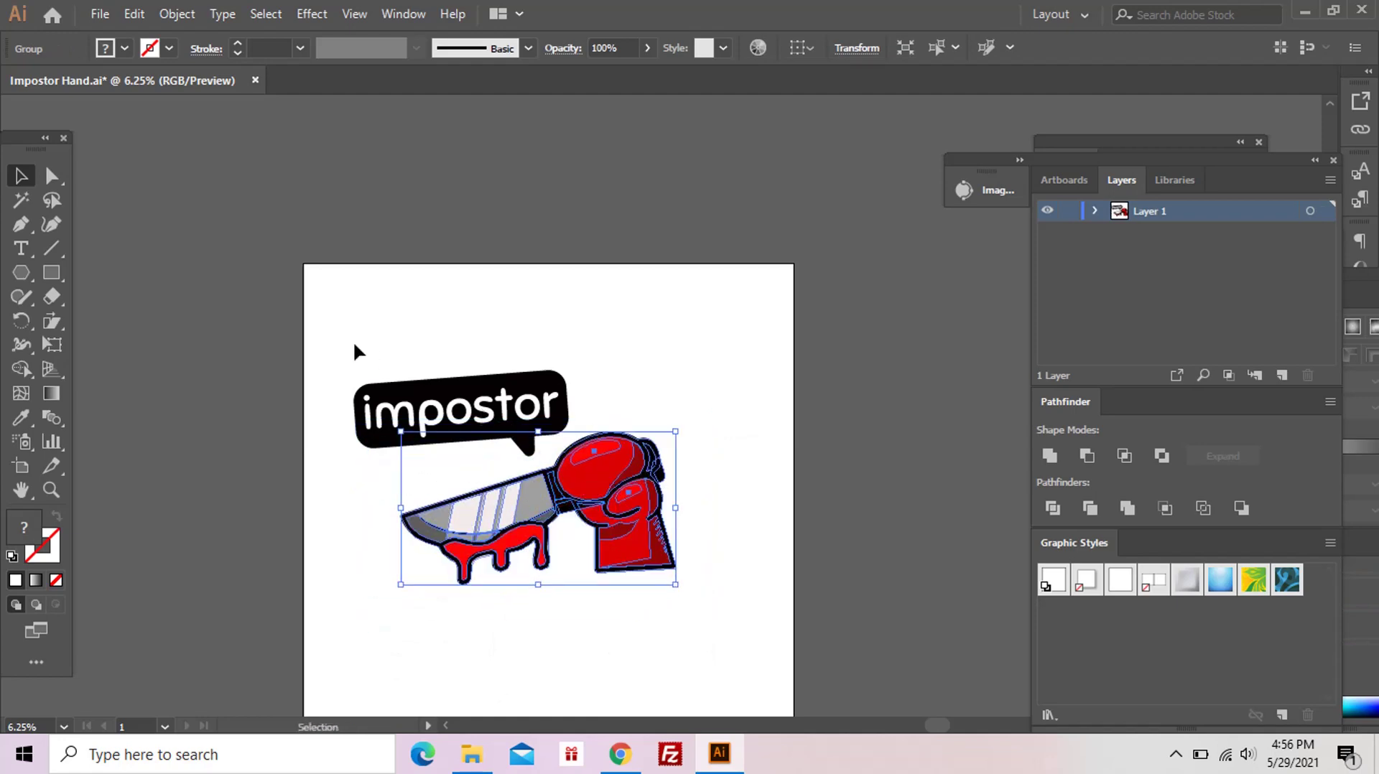
Step: Move the impostor bubble and lettering down onto the glove
drag(357, 351, 491, 433)
drag(381, 390, 443, 422)
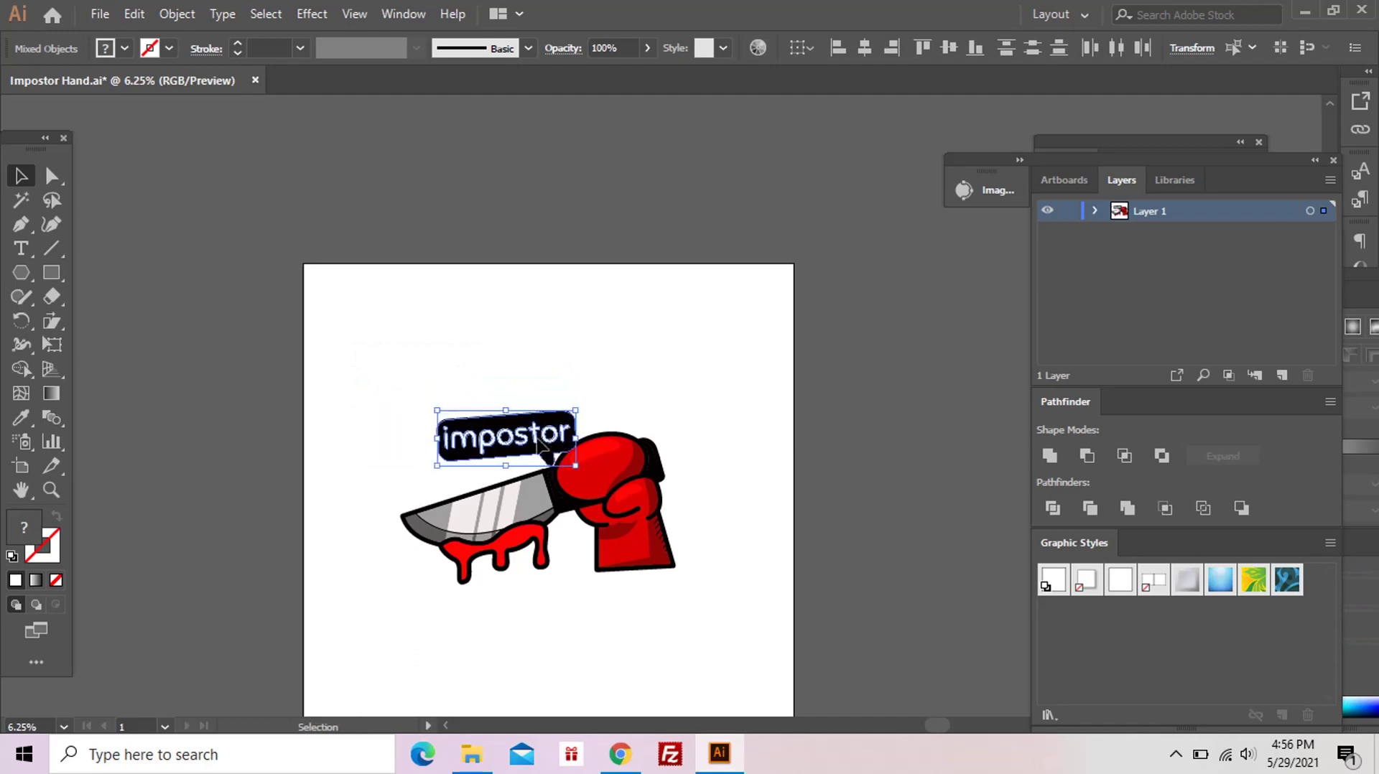
drag(328, 352, 721, 630)
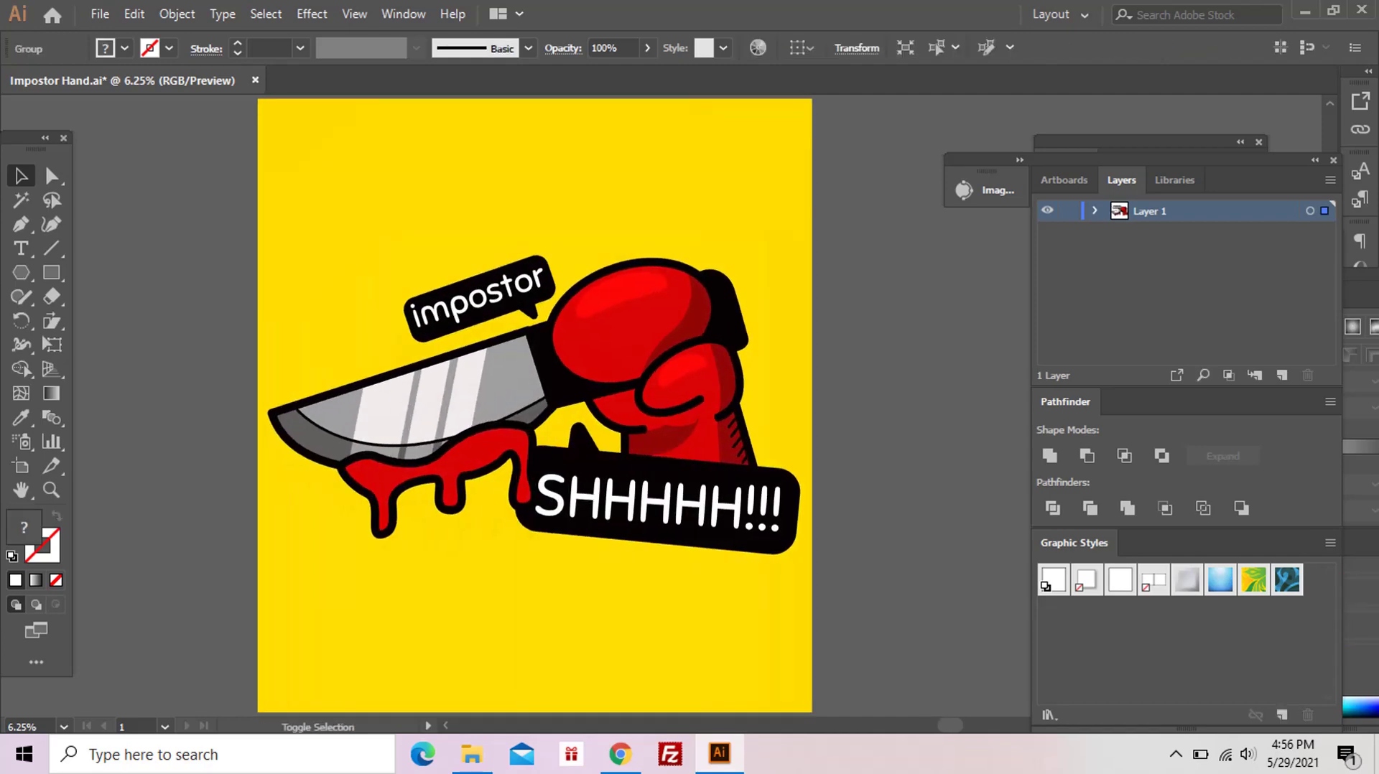
key(space)
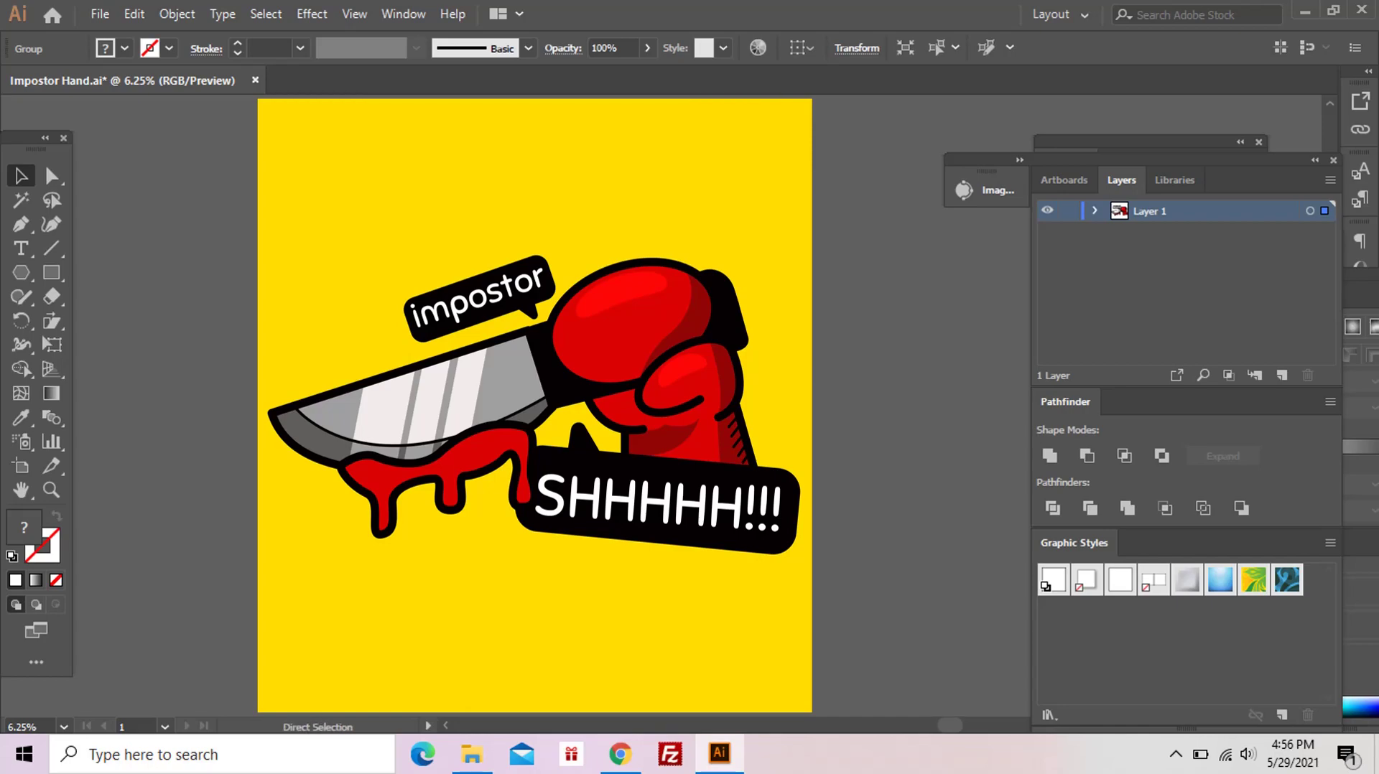